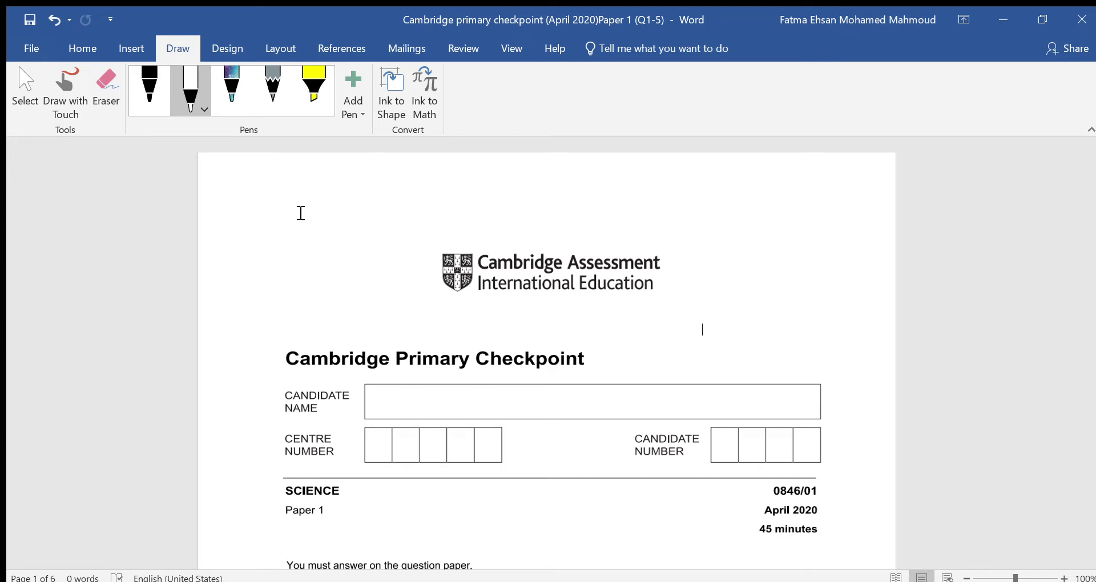
- Scroll from the cover page to page 2's question 1 and its organ table
{"action": "scroll", "coordinate": [391, 326], "scroll_direction": "down", "scroll_amount": 8}
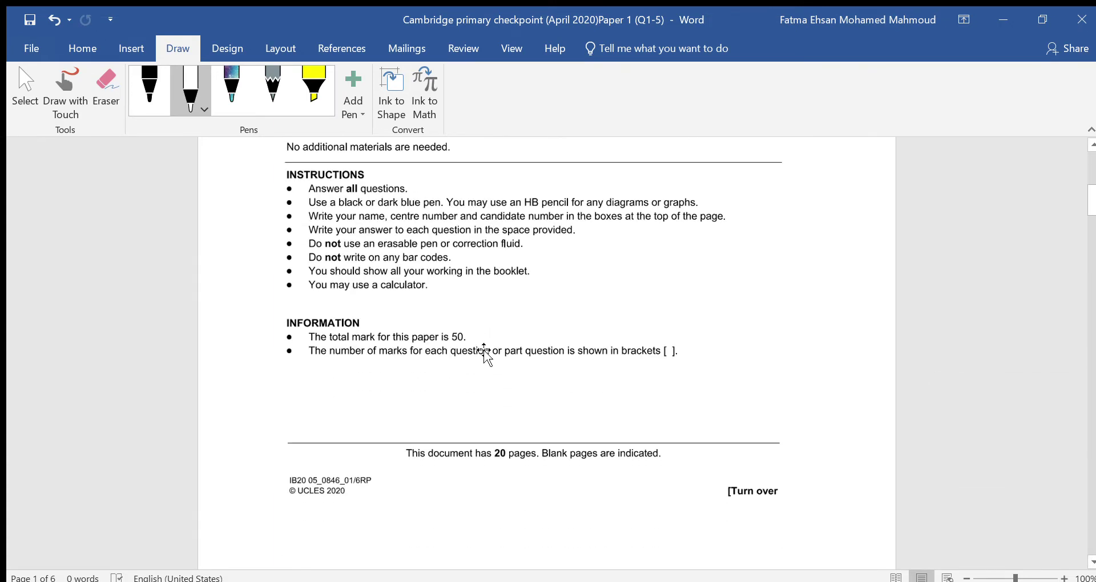
{"action": "scroll", "coordinate": [485, 353], "scroll_direction": "down", "scroll_amount": 10}
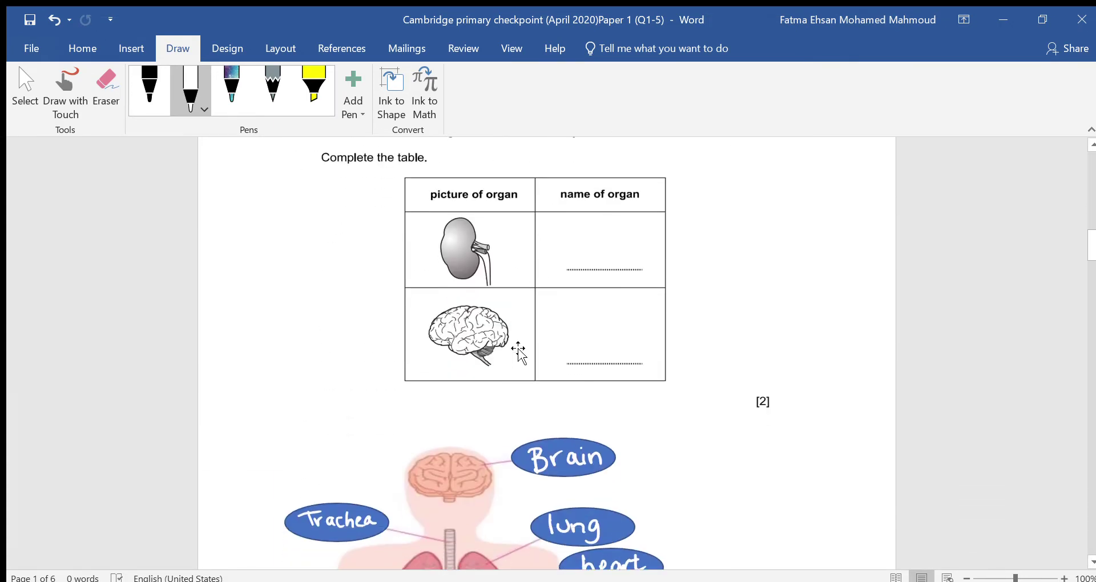
{"action": "scroll", "coordinate": [520, 351], "scroll_direction": "up", "scroll_amount": 2}
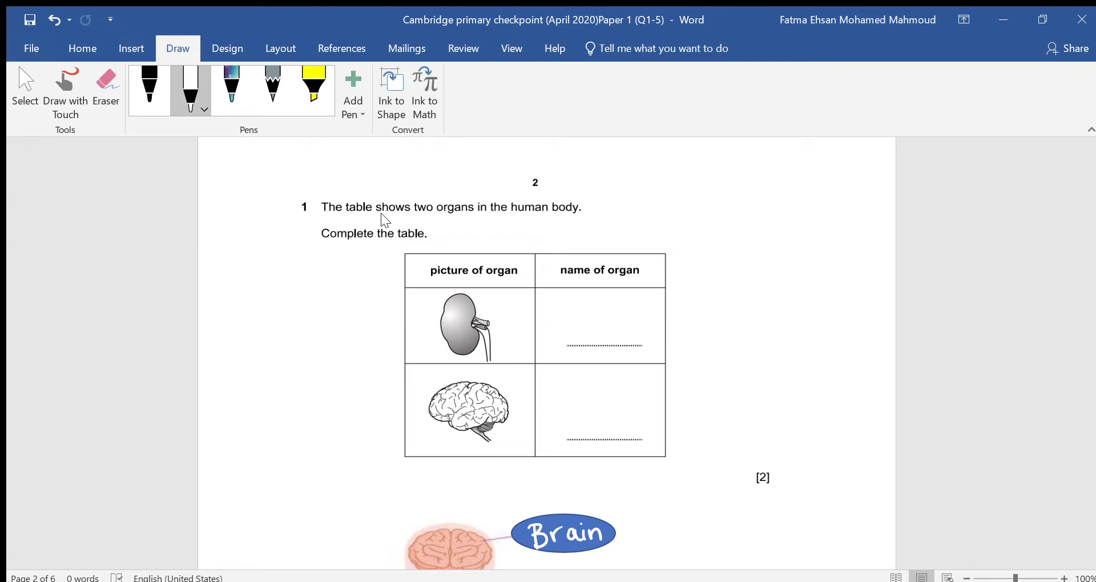
- Mark the words 'two organs' in question 1 with the yellow highlighter pen
{"action": "left_click", "coordinate": [308, 77]}
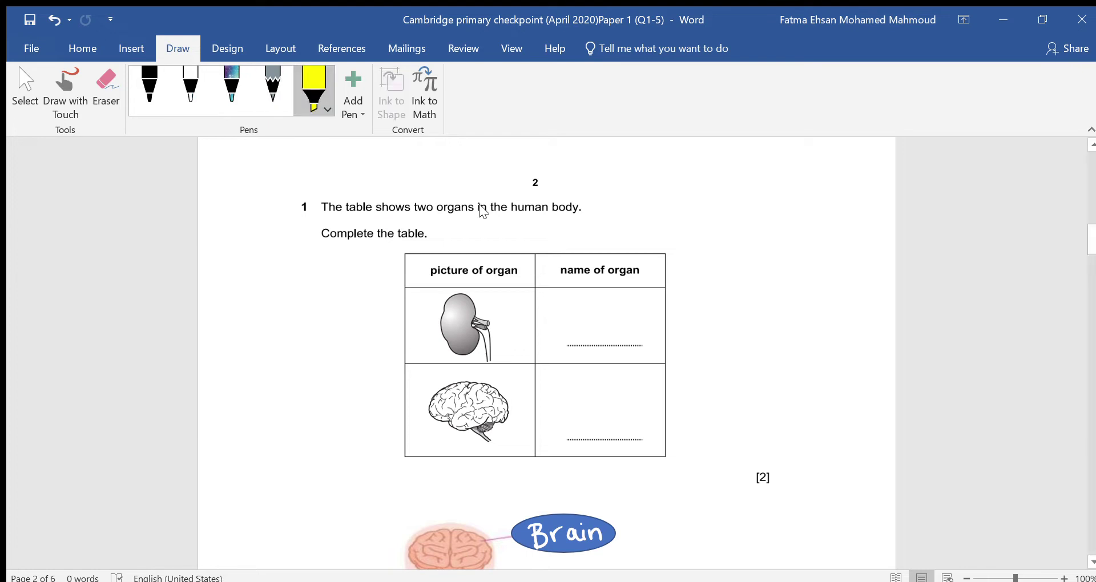
{"action": "left_click_drag", "start_coordinate": [411, 206], "coordinate": [464, 209]}
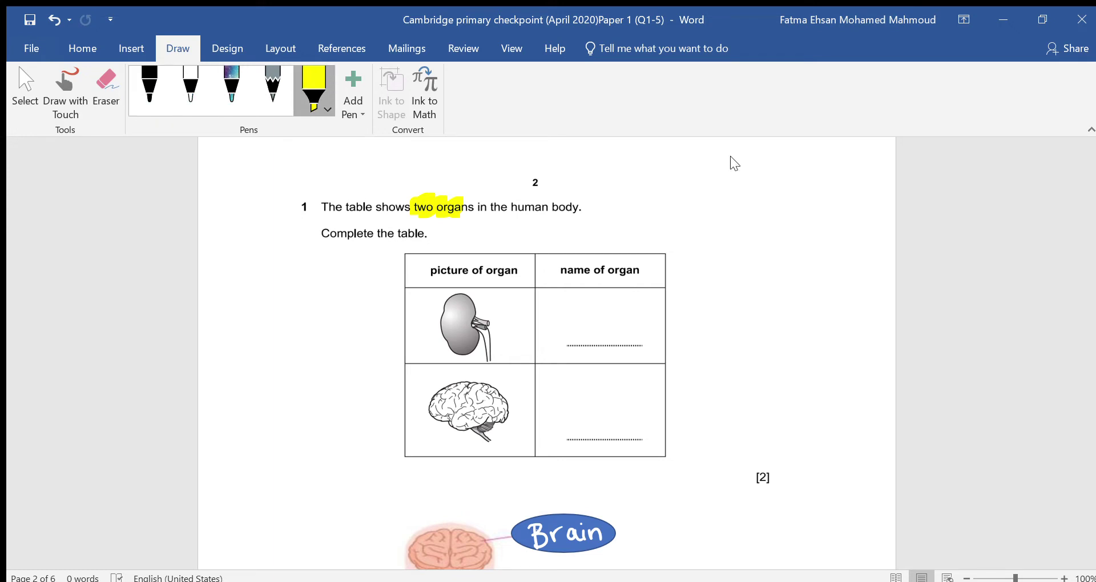
{"action": "left_click", "coordinate": [751, 206]}
- Move down to the body diagram and highlight the Brain and lung labels yellow
{"action": "scroll", "coordinate": [685, 468], "scroll_direction": "down", "scroll_amount": 5}
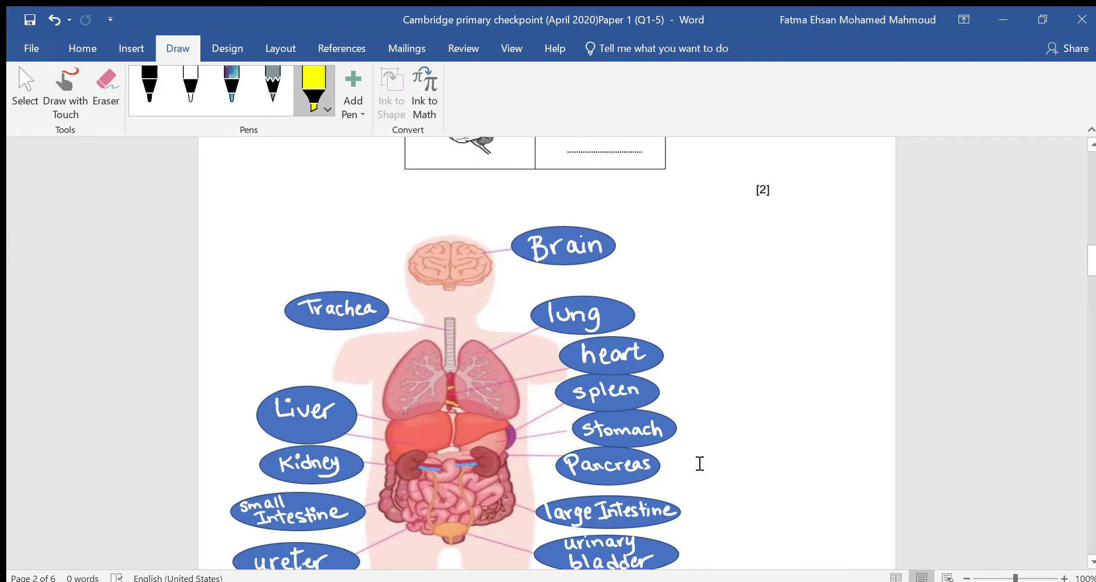
{"action": "scroll", "coordinate": [700, 463], "scroll_direction": "up", "scroll_amount": 7}
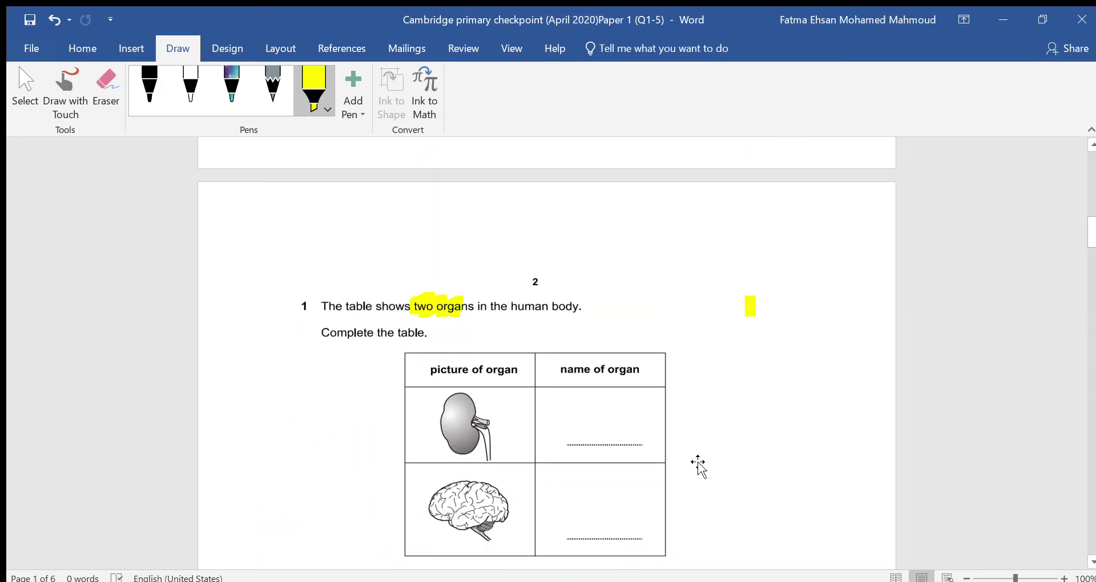
{"action": "scroll", "coordinate": [699, 463], "scroll_direction": "down", "scroll_amount": 6}
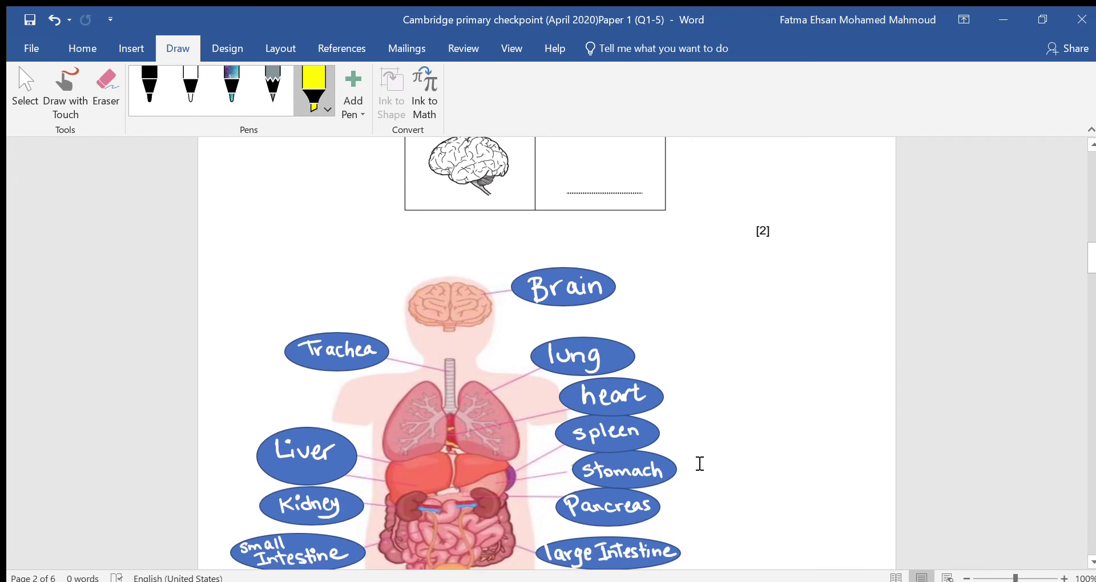
{"action": "scroll", "coordinate": [700, 464], "scroll_direction": "down", "scroll_amount": 1}
{"action": "scroll", "coordinate": [700, 464], "scroll_direction": "down", "scroll_amount": 1}
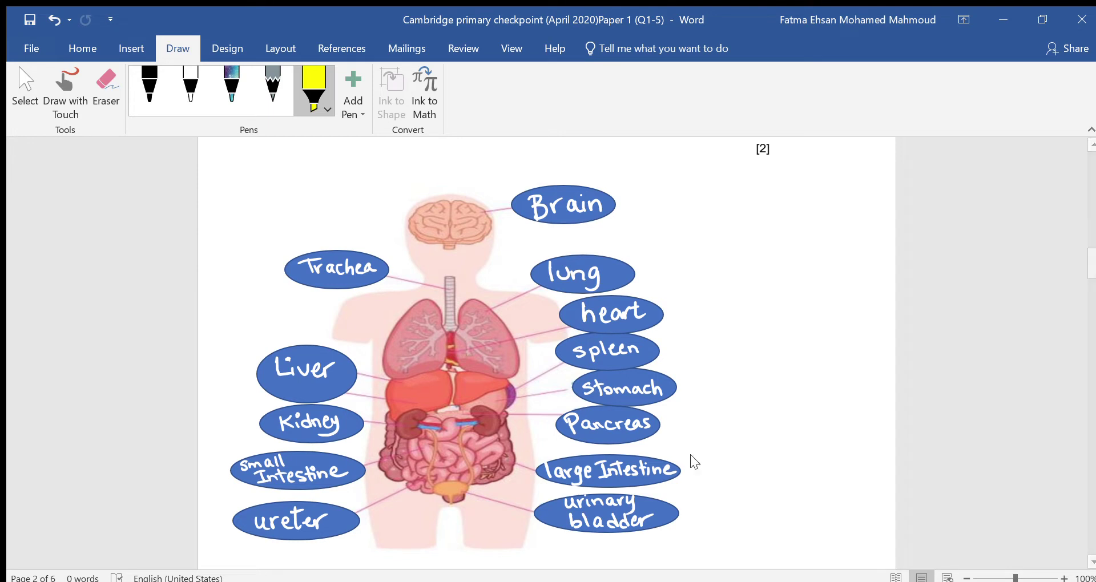
{"action": "mouse_move", "coordinate": [523, 194]}
{"action": "left_mouse_down"}
{"action": "mouse_move", "coordinate": [582, 211]}
{"action": "mouse_move", "coordinate": [599, 200]}
{"action": "mouse_move", "coordinate": [603, 216]}
{"action": "left_mouse_up"}
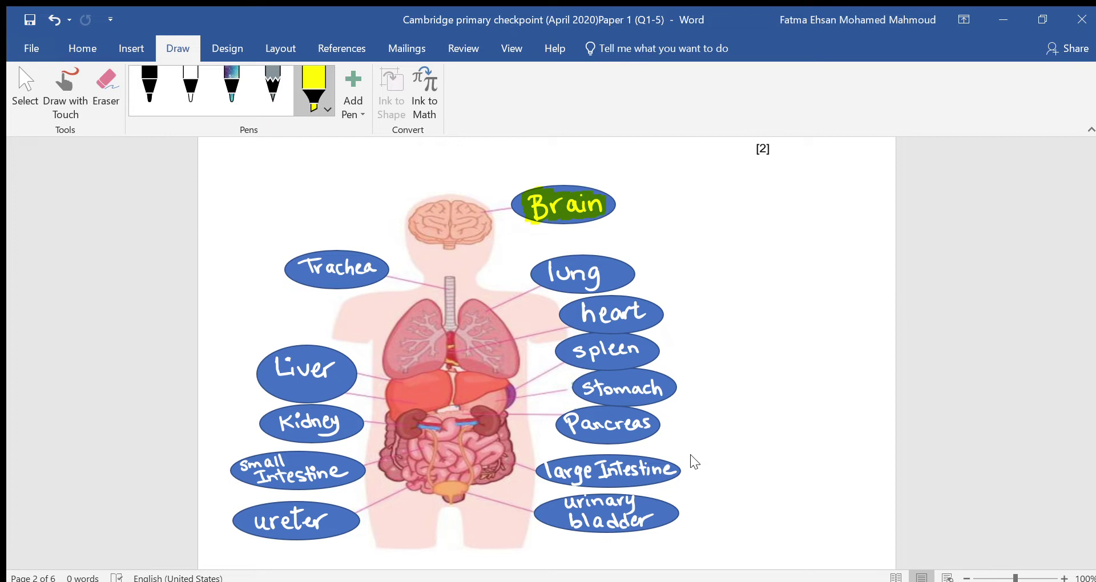
{"action": "mouse_move", "coordinate": [547, 258]}
{"action": "left_mouse_down"}
{"action": "mouse_move", "coordinate": [562, 280]}
{"action": "mouse_move", "coordinate": [591, 262]}
{"action": "mouse_move", "coordinate": [603, 288]}
{"action": "left_mouse_up"}
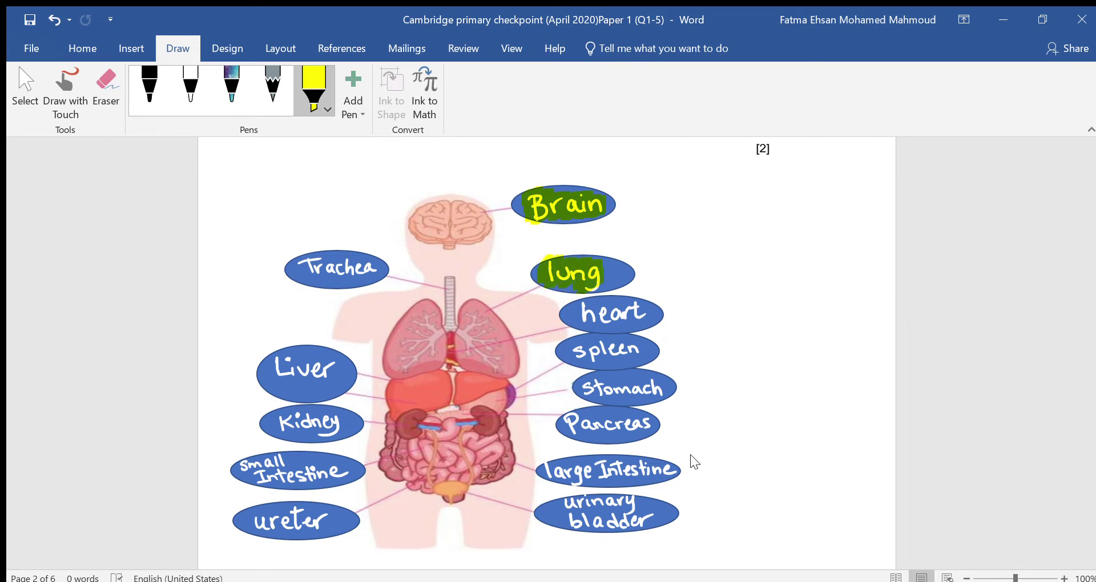
- Using the black pen, link lung, heart, spleen, stomach, pancreas, large intestine and circled bladder to their labels
{"action": "left_click", "coordinate": [149, 88]}
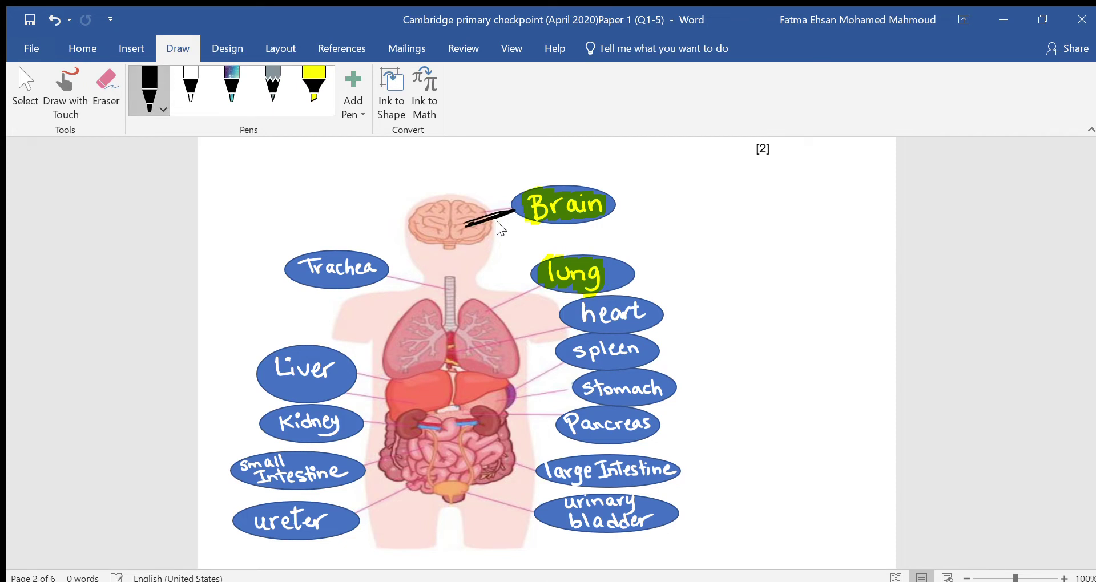
{"action": "left_click_drag", "start_coordinate": [541, 285], "coordinate": [478, 318]}
{"action": "mouse_move", "coordinate": [448, 355]}
{"action": "left_mouse_down"}
{"action": "mouse_move", "coordinate": [577, 324]}
{"action": "mouse_move", "coordinate": [573, 333]}
{"action": "left_mouse_up"}
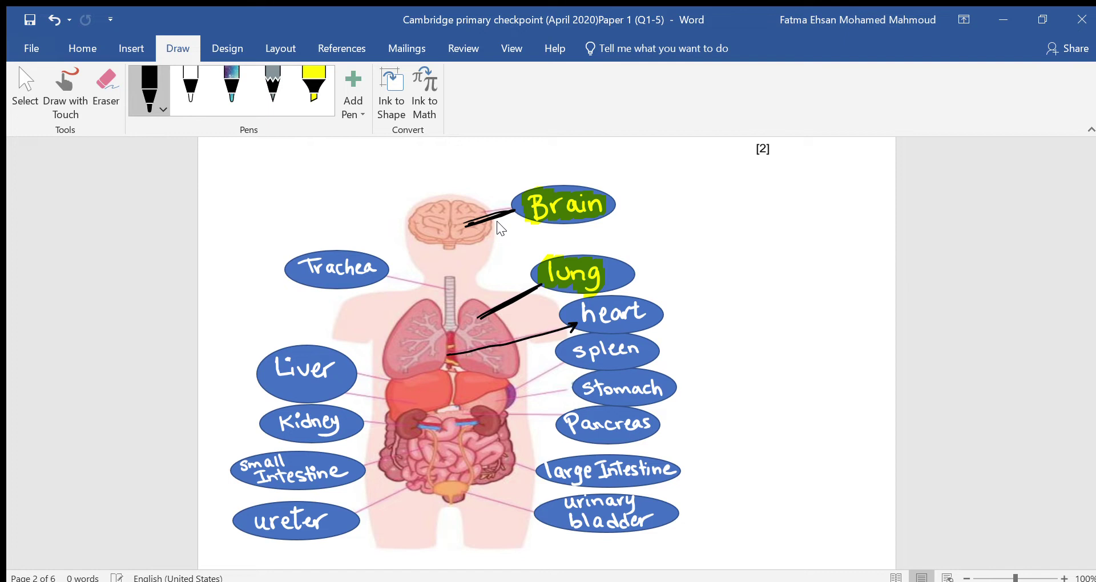
{"action": "mouse_move", "coordinate": [509, 392]}
{"action": "left_mouse_down"}
{"action": "mouse_move", "coordinate": [573, 358]}
{"action": "mouse_move", "coordinate": [570, 367]}
{"action": "left_mouse_up"}
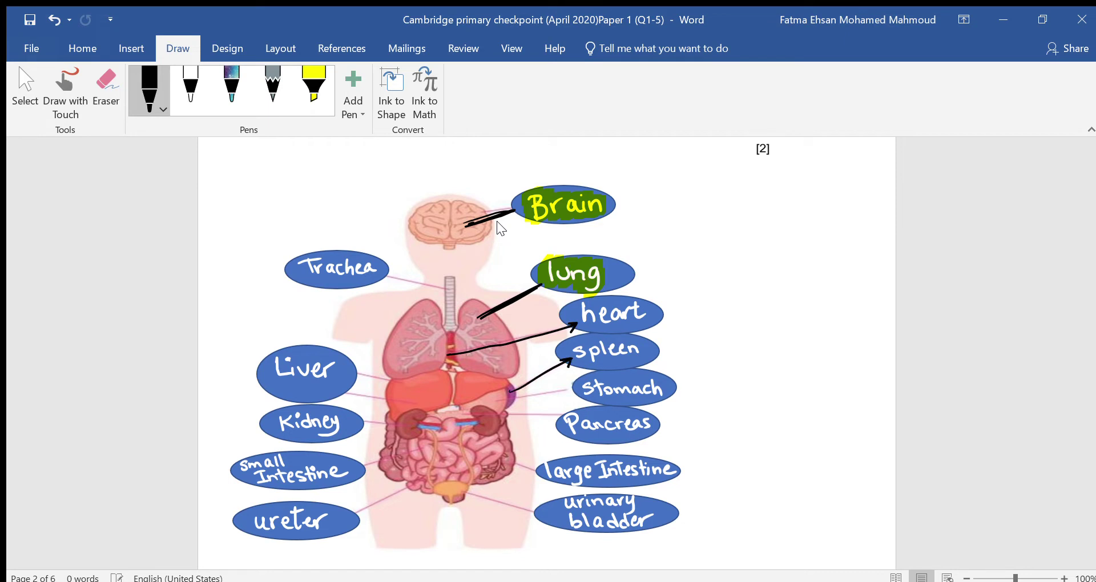
{"action": "left_click_drag", "start_coordinate": [493, 402], "coordinate": [576, 391]}
{"action": "left_click_drag", "start_coordinate": [457, 417], "coordinate": [567, 415]}
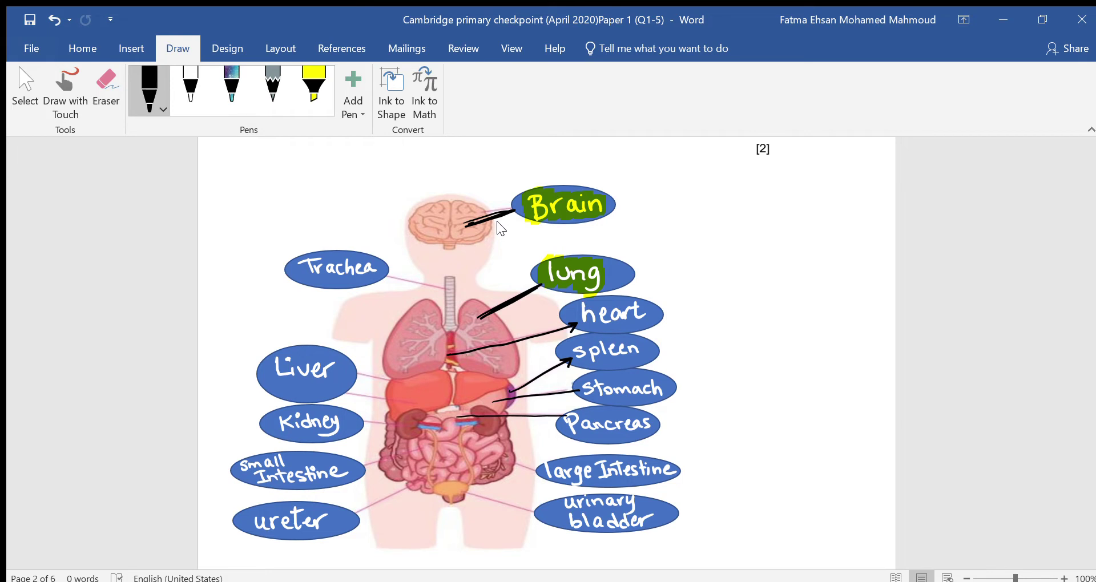
{"action": "left_click_drag", "start_coordinate": [514, 461], "coordinate": [540, 472]}
{"action": "left_click_drag", "start_coordinate": [460, 490], "coordinate": [539, 514]}
{"action": "mouse_move", "coordinate": [456, 481]}
{"action": "left_mouse_down"}
{"action": "mouse_move", "coordinate": [436, 485]}
{"action": "mouse_move", "coordinate": [452, 494]}
{"action": "left_mouse_up"}
- Draw black arrows from the Kidney, small Intestine, Liver and Trachea labels to their organs
{"action": "left_click_drag", "start_coordinate": [365, 422], "coordinate": [408, 429]}
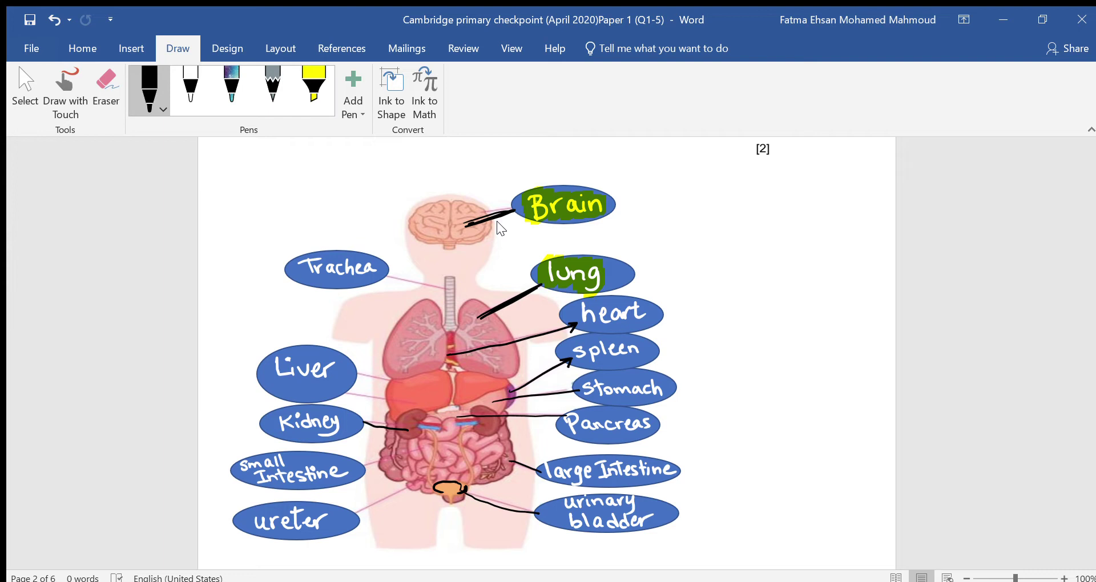
{"action": "left_click_drag", "start_coordinate": [351, 471], "coordinate": [428, 444]}
{"action": "mouse_move", "coordinate": [354, 374]}
{"action": "left_mouse_down"}
{"action": "mouse_move", "coordinate": [403, 390]}
{"action": "mouse_move", "coordinate": [394, 401]}
{"action": "mouse_move", "coordinate": [404, 389]}
{"action": "mouse_move", "coordinate": [412, 400]}
{"action": "left_mouse_up"}
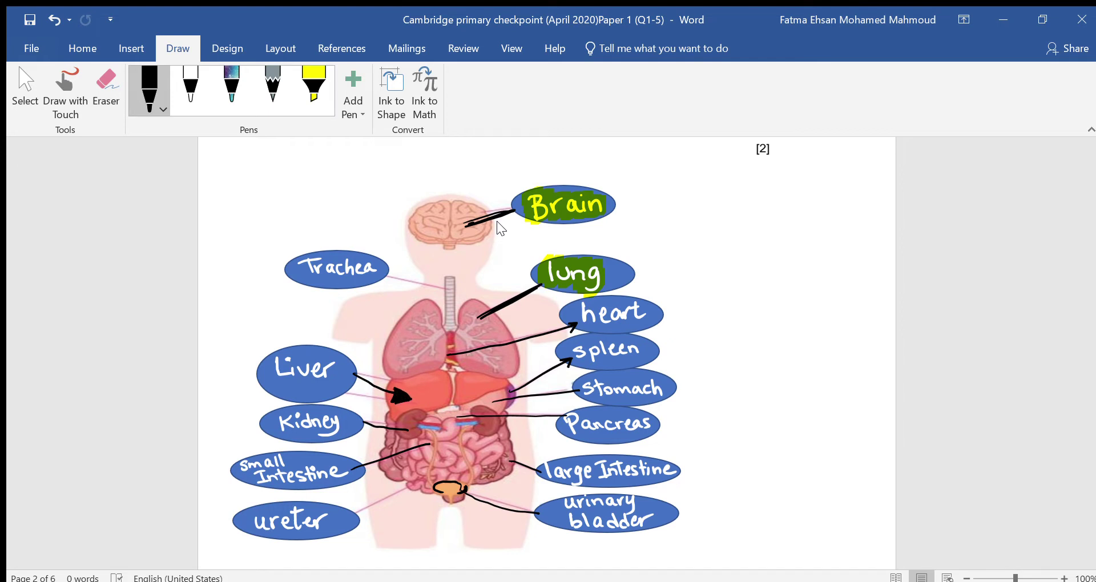
{"action": "mouse_move", "coordinate": [371, 275]}
{"action": "left_mouse_down"}
{"action": "mouse_move", "coordinate": [443, 288]}
{"action": "mouse_move", "coordinate": [424, 292]}
{"action": "left_mouse_up"}
- Highlight the heart, spleen, stomach, Pancreas, large Intestine and urinary bladder labels yellow
{"action": "left_click", "coordinate": [313, 74]}
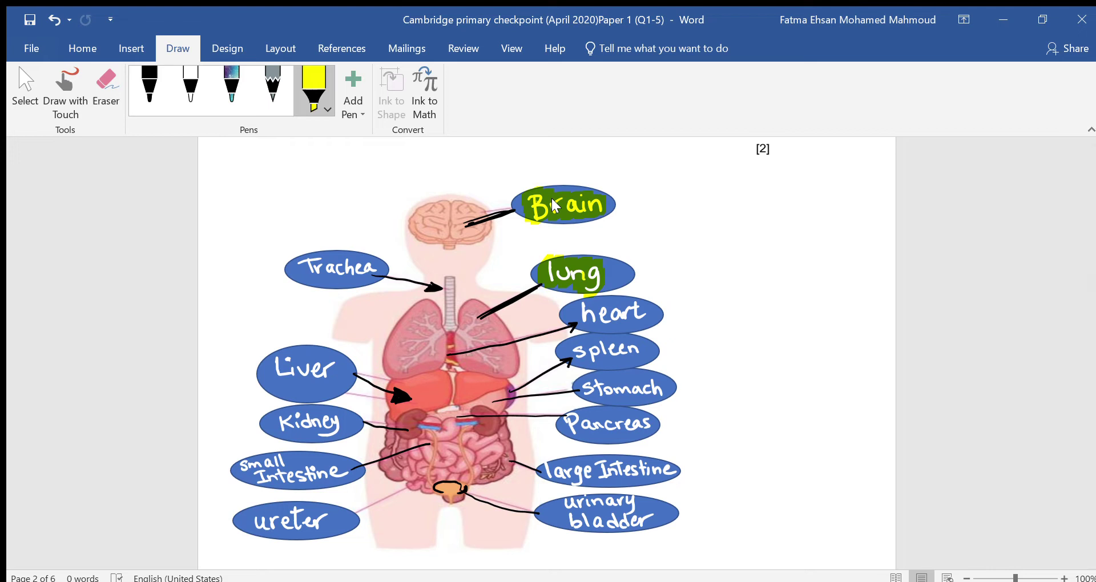
{"action": "left_click_drag", "start_coordinate": [578, 302], "coordinate": [643, 311]}
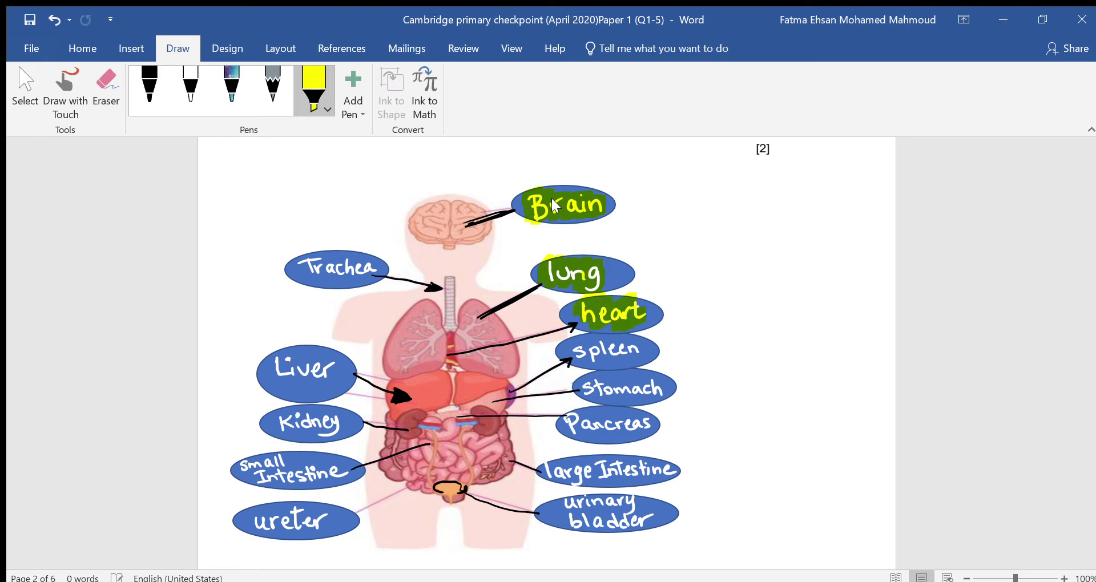
{"action": "left_click_drag", "start_coordinate": [570, 343], "coordinate": [644, 351]}
{"action": "left_click_drag", "start_coordinate": [574, 390], "coordinate": [665, 387]}
{"action": "left_click_drag", "start_coordinate": [557, 425], "coordinate": [651, 426]}
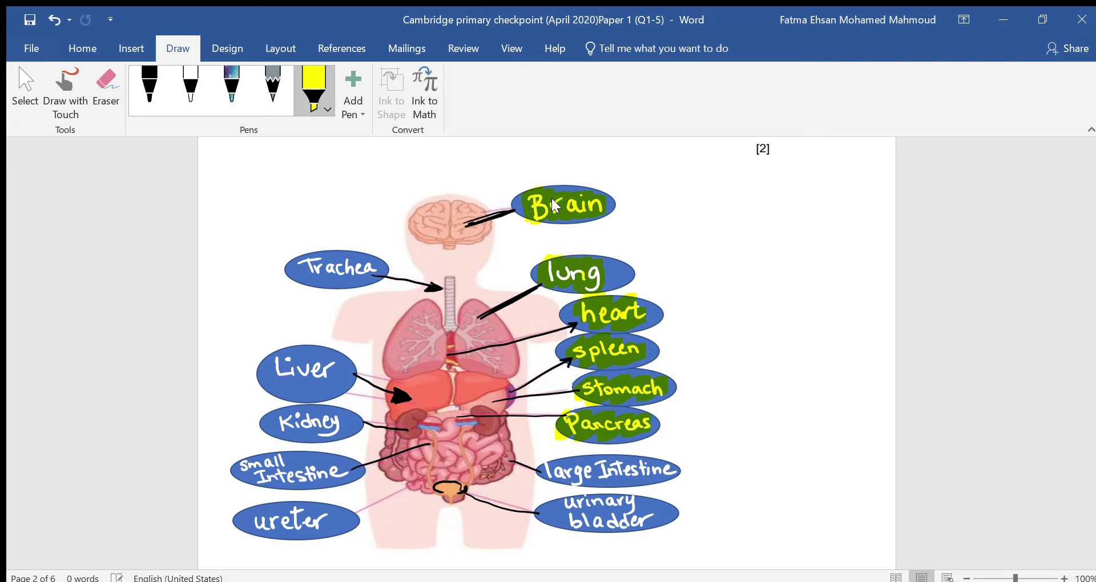
{"action": "left_click_drag", "start_coordinate": [536, 473], "coordinate": [666, 467]}
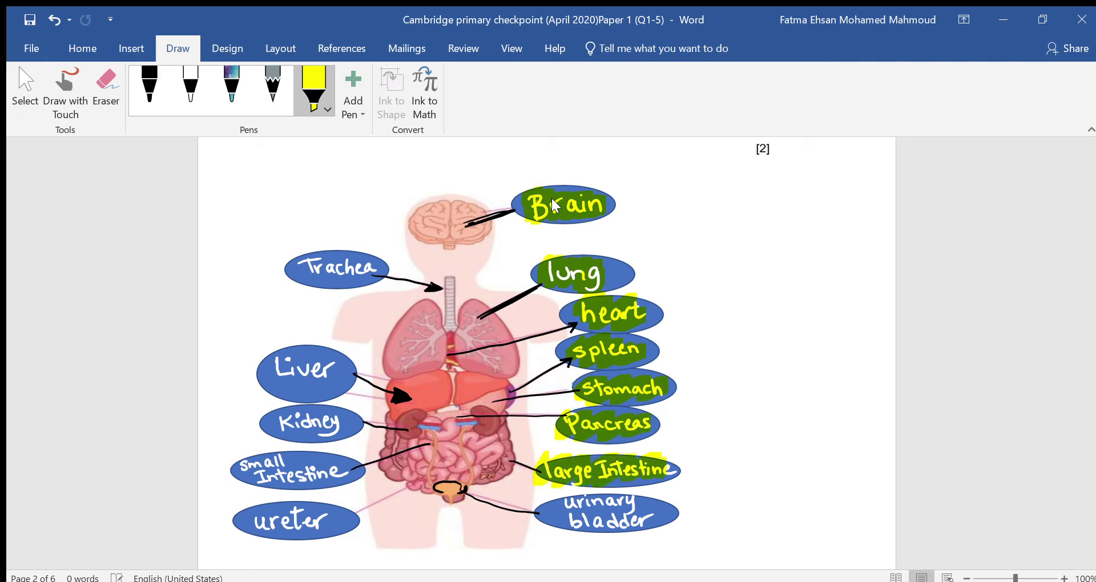
{"action": "left_click_drag", "start_coordinate": [560, 508], "coordinate": [658, 514]}
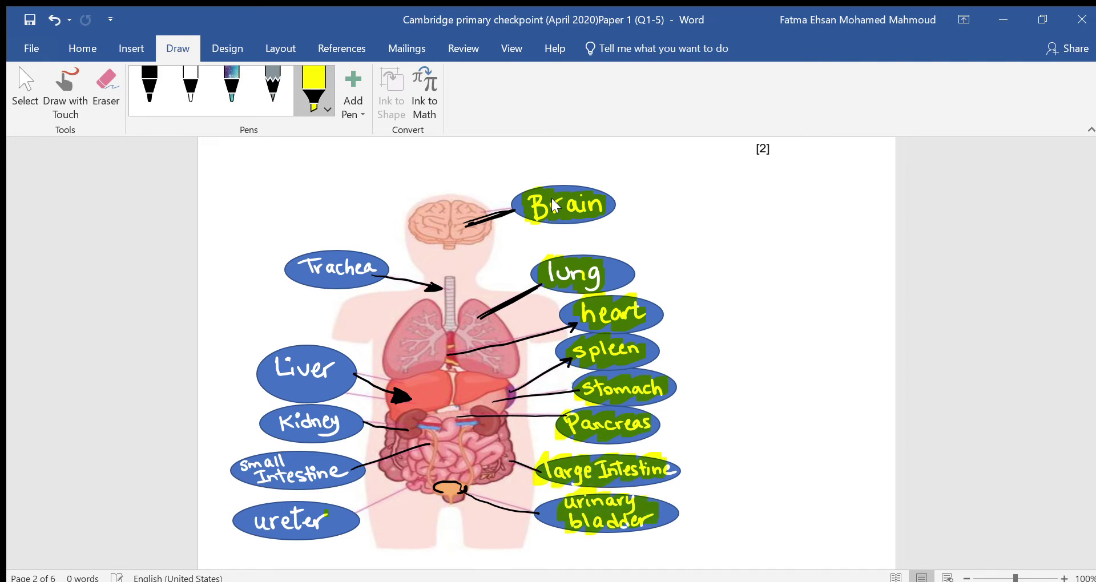
- Highlight the ureter, small Intestine, Kidney, Liver and Trachea labels yellow, then return to the table
{"action": "left_click_drag", "start_coordinate": [327, 514], "coordinate": [247, 520]}
{"action": "mouse_move", "coordinate": [233, 463]}
{"action": "left_mouse_down"}
{"action": "mouse_move", "coordinate": [292, 457]}
{"action": "mouse_move", "coordinate": [348, 469]}
{"action": "left_mouse_up"}
{"action": "left_click_drag", "start_coordinate": [266, 421], "coordinate": [343, 422]}
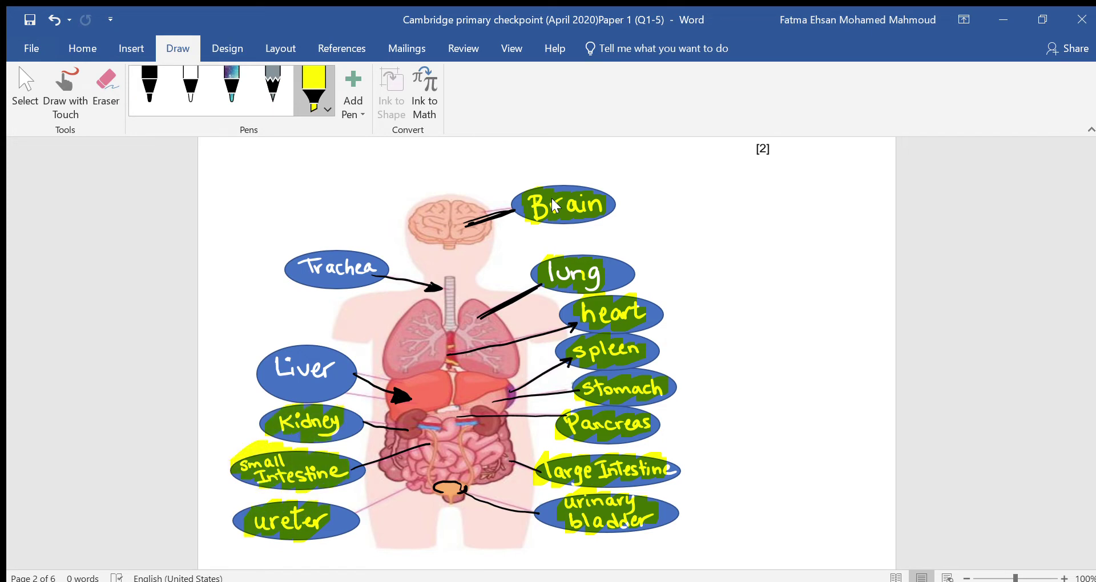
{"action": "left_click_drag", "start_coordinate": [274, 351], "coordinate": [331, 372]}
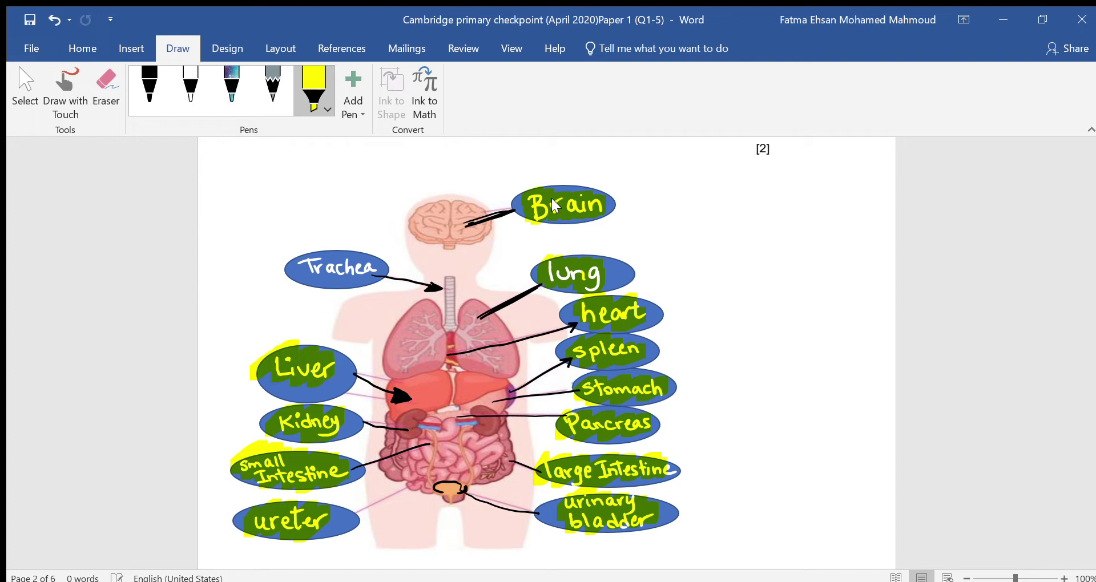
{"action": "left_click_drag", "start_coordinate": [292, 263], "coordinate": [380, 268]}
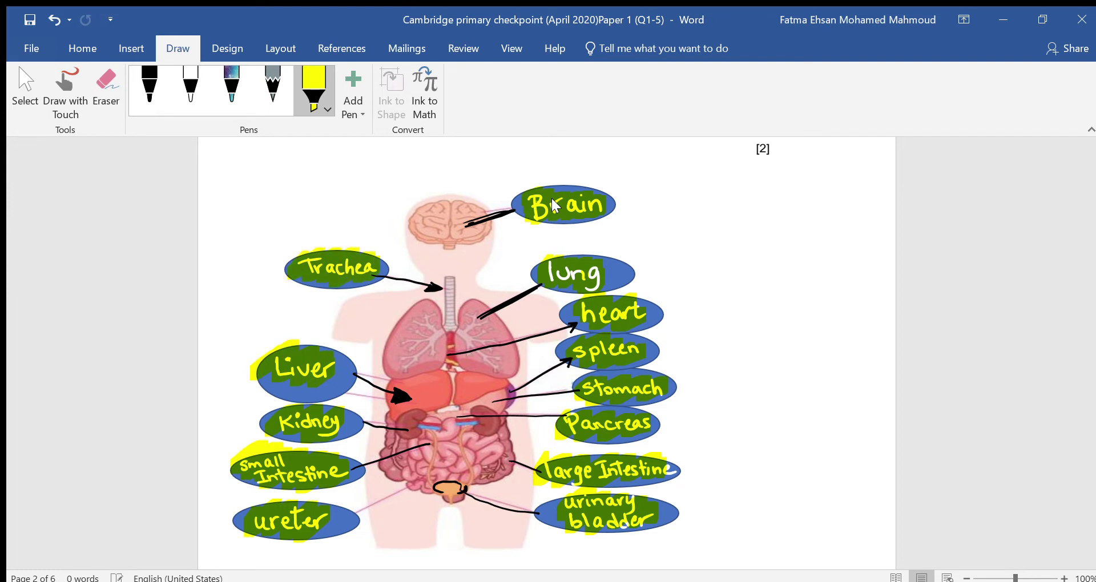
{"action": "scroll", "coordinate": [552, 202], "scroll_direction": "up", "scroll_amount": 10}
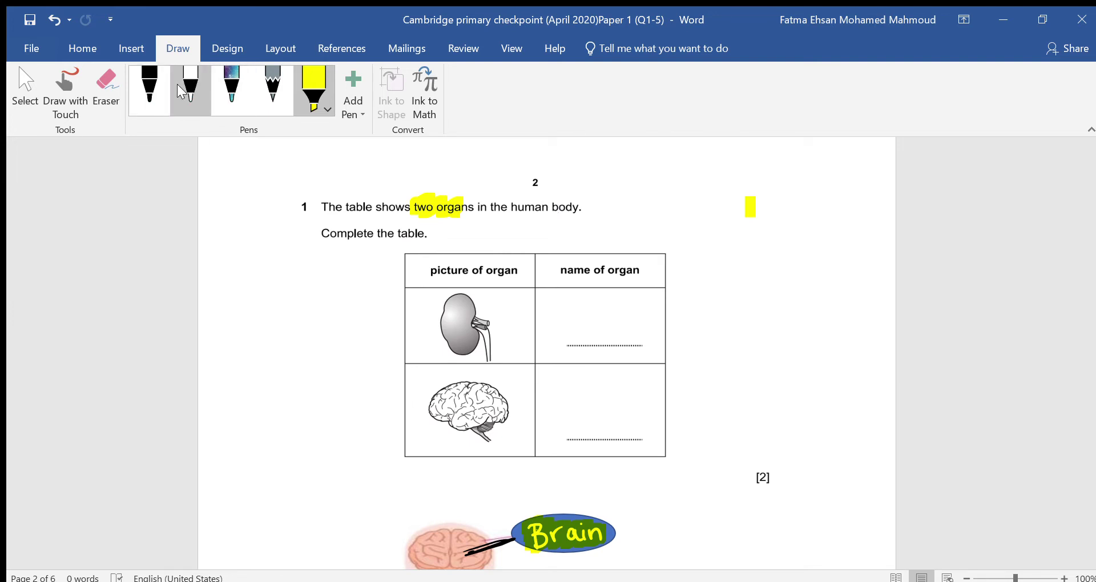
- With the red pen, underline the kidney picture and write Kidney in its name cell
{"action": "left_click", "coordinate": [161, 101]}
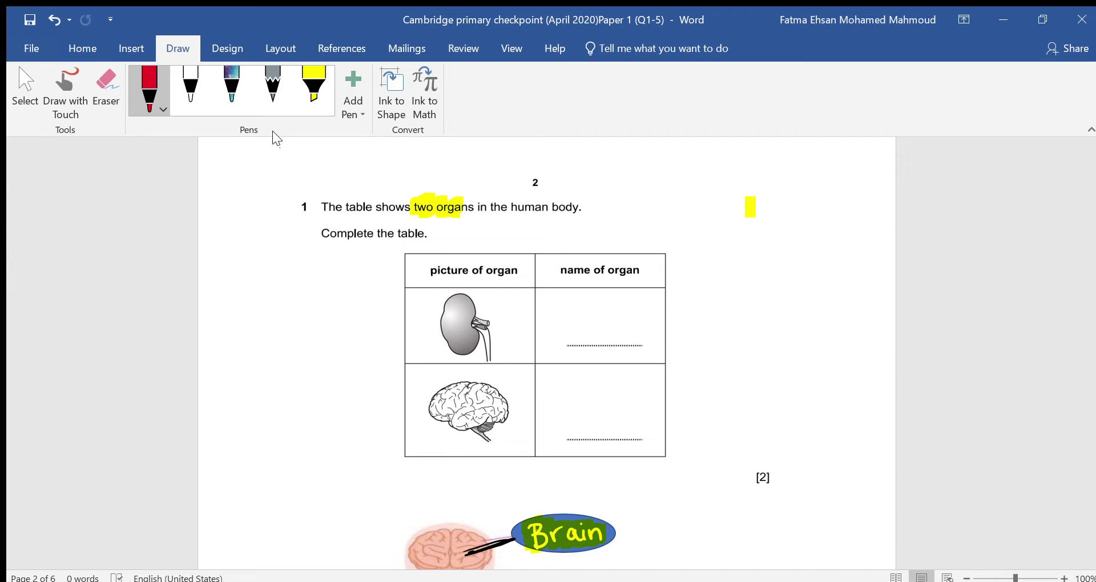
{"action": "left_click_drag", "start_coordinate": [483, 359], "coordinate": [455, 360]}
{"action": "mouse_move", "coordinate": [561, 326]}
{"action": "left_mouse_down"}
{"action": "mouse_move", "coordinate": [560, 349]}
{"action": "mouse_move", "coordinate": [641, 345]}
{"action": "left_mouse_up"}
{"action": "mouse_move", "coordinate": [642, 333]}
{"action": "left_mouse_down"}
{"action": "mouse_move", "coordinate": [653, 333]}
{"action": "mouse_move", "coordinate": [627, 356]}
{"action": "left_mouse_up"}
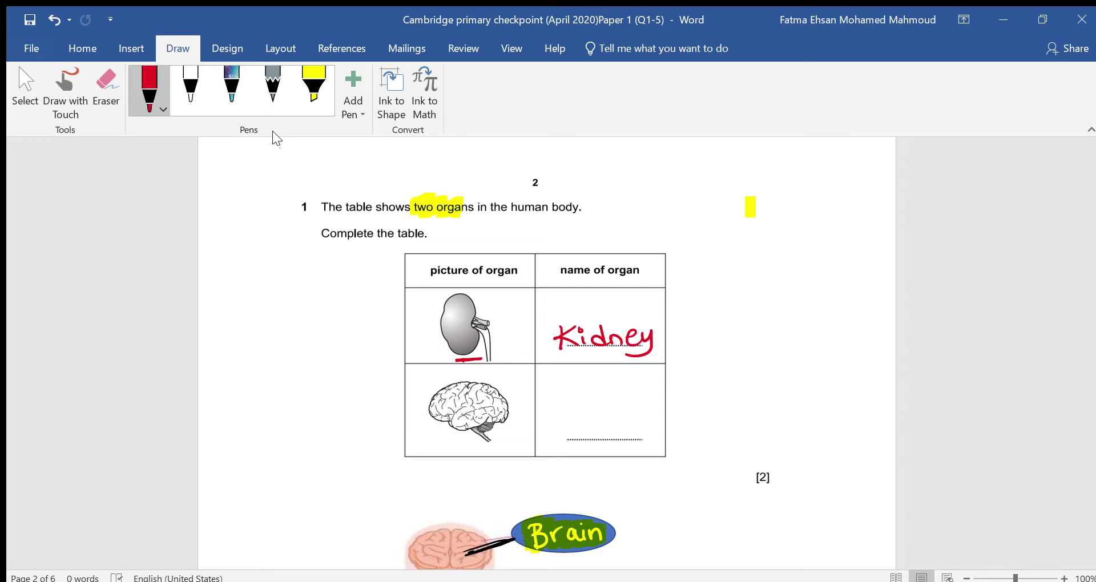
- Underline the brain picture in red and write Brain in its name cell
{"action": "left_click_drag", "start_coordinate": [450, 441], "coordinate": [478, 439]}
{"action": "mouse_move", "coordinate": [568, 420]}
{"action": "left_mouse_down"}
{"action": "mouse_move", "coordinate": [569, 442]}
{"action": "mouse_move", "coordinate": [586, 429]}
{"action": "mouse_move", "coordinate": [589, 439]}
{"action": "left_mouse_up"}
{"action": "mouse_move", "coordinate": [593, 439]}
{"action": "left_mouse_down"}
{"action": "mouse_move", "coordinate": [600, 427]}
{"action": "mouse_move", "coordinate": [643, 438]}
{"action": "left_mouse_up"}
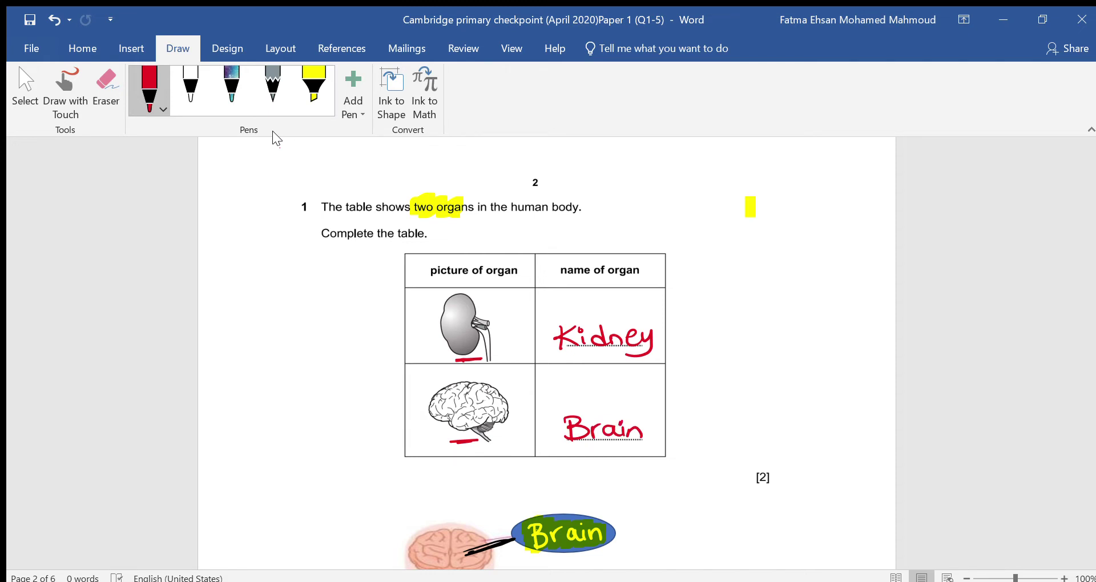
{"action": "scroll", "coordinate": [547, 354], "scroll_direction": "down", "scroll_amount": 15}
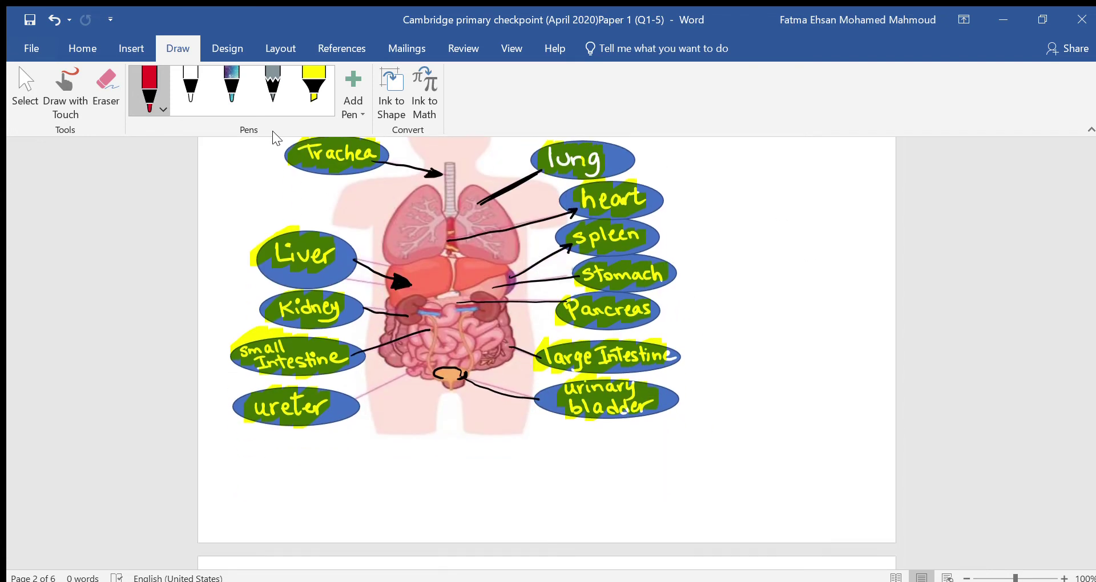
- Highlight question 2's copper/steel powder, copper powder/zinc lumps, sand/water and 'separate' in yellow
{"action": "scroll", "coordinate": [547, 354], "scroll_direction": "down", "scroll_amount": 10}
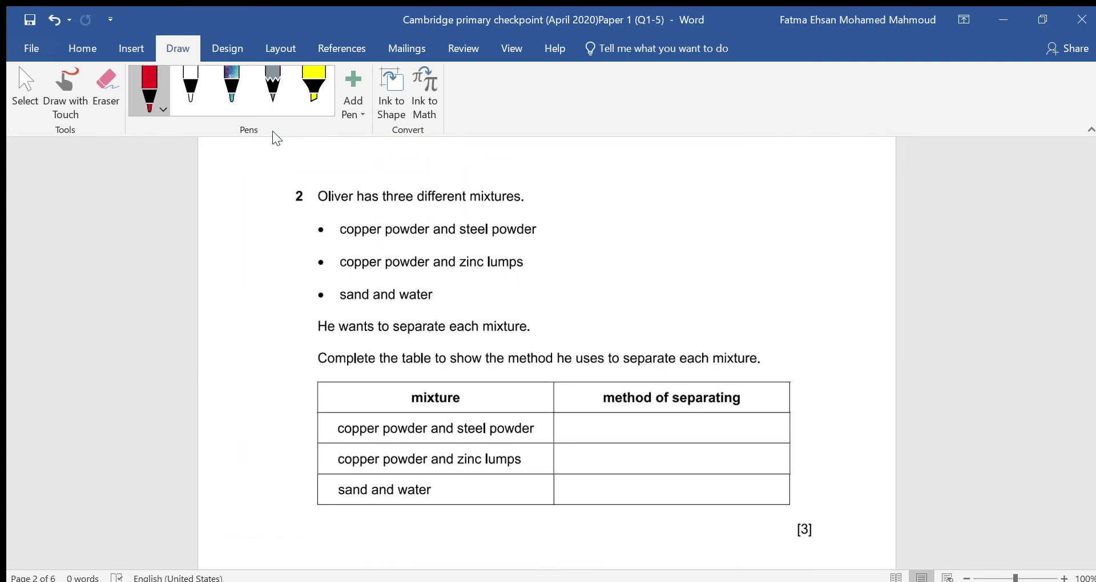
{"action": "scroll", "coordinate": [273, 133], "scroll_direction": "down", "scroll_amount": 1}
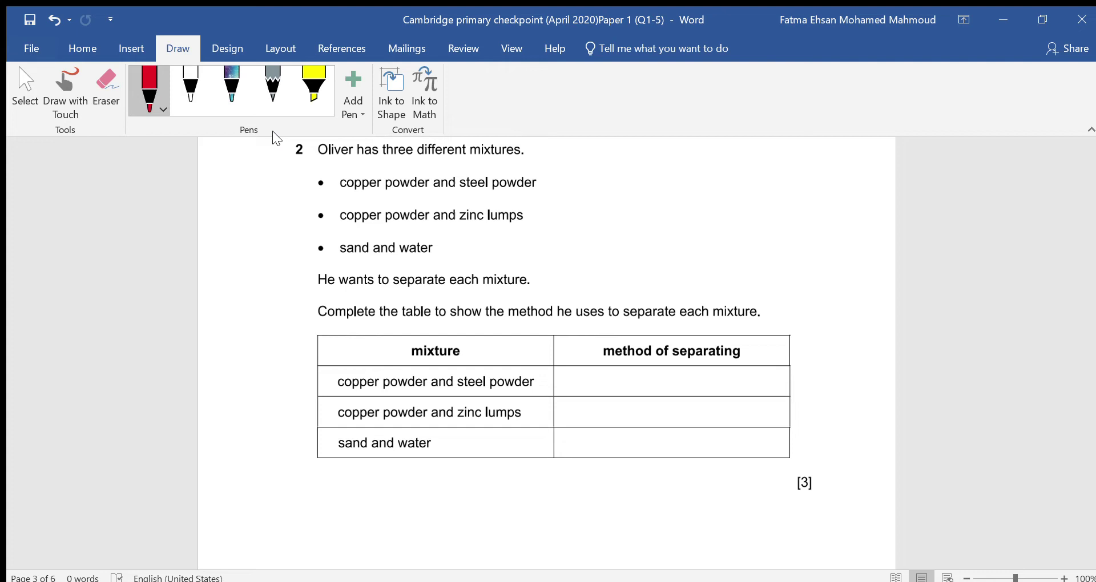
{"action": "left_click", "coordinate": [313, 89]}
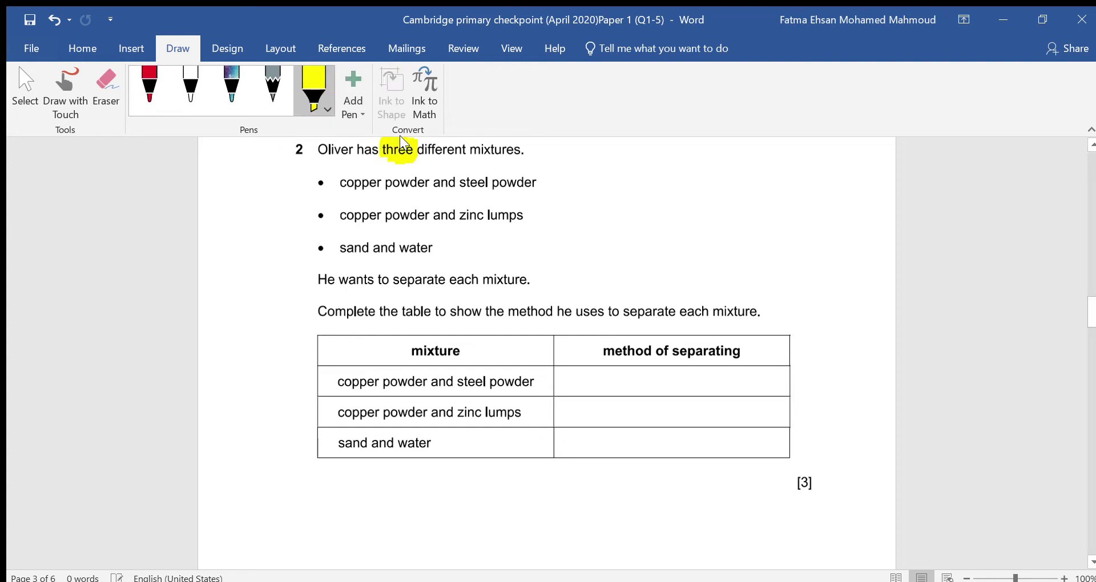
{"action": "left_click_drag", "start_coordinate": [337, 182], "coordinate": [536, 182]}
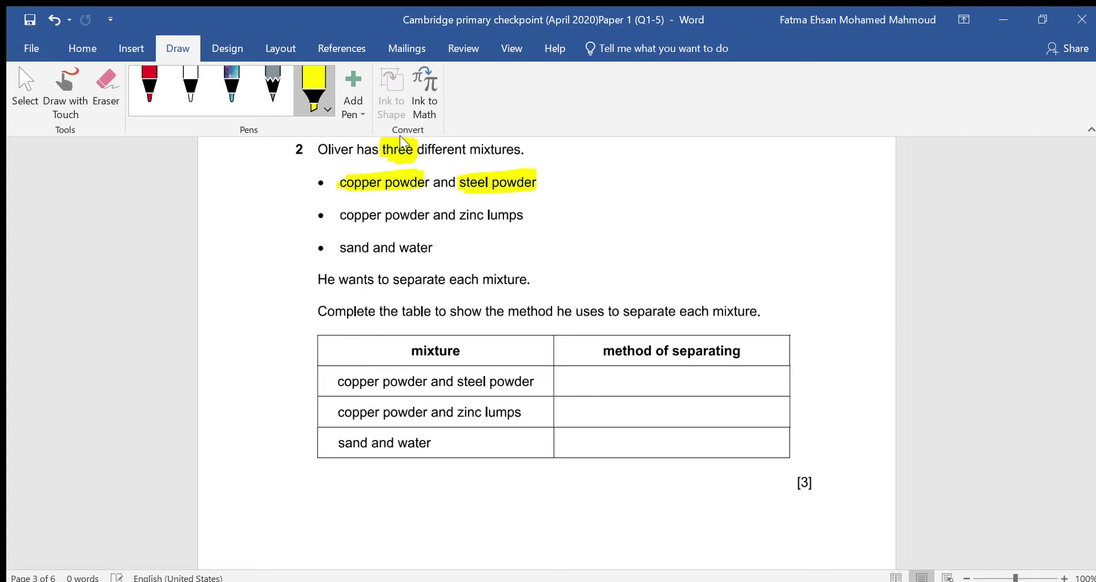
{"action": "left_click_drag", "start_coordinate": [336, 215], "coordinate": [530, 215]}
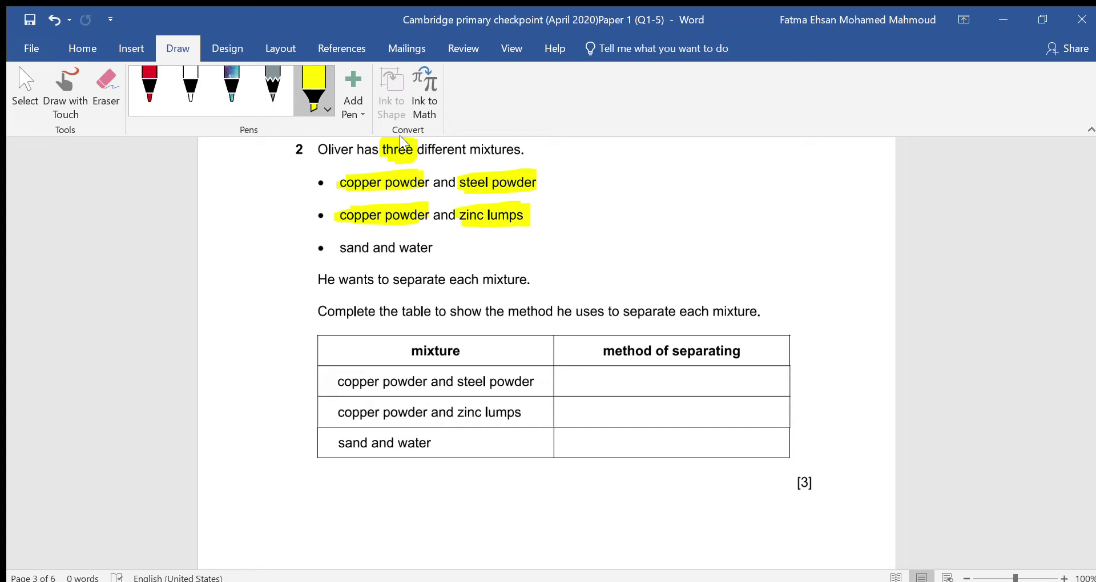
{"action": "left_click_drag", "start_coordinate": [335, 248], "coordinate": [432, 248]}
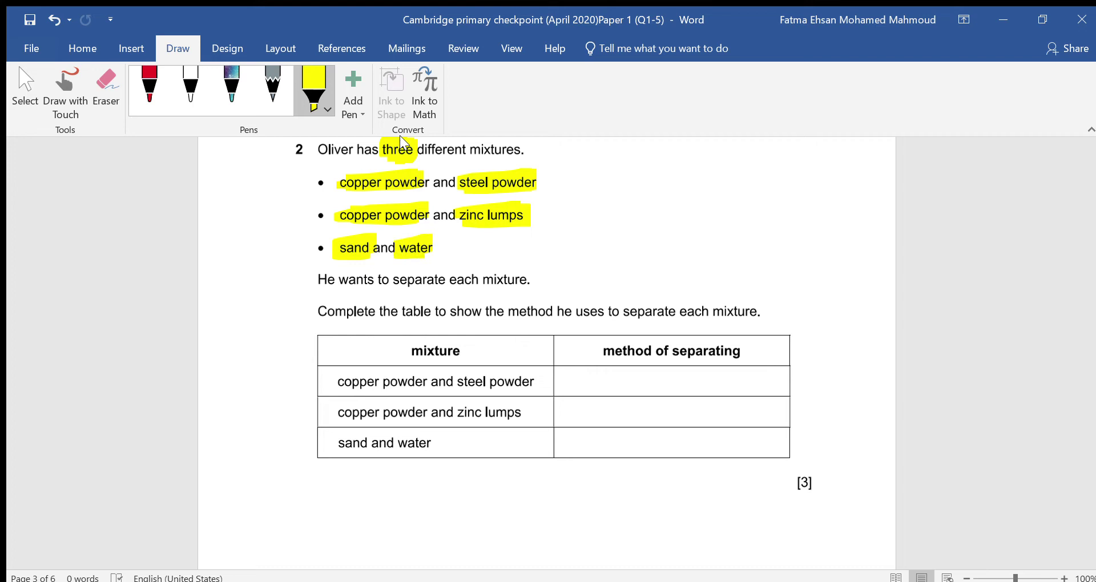
{"action": "left_click_drag", "start_coordinate": [394, 279], "coordinate": [452, 279]}
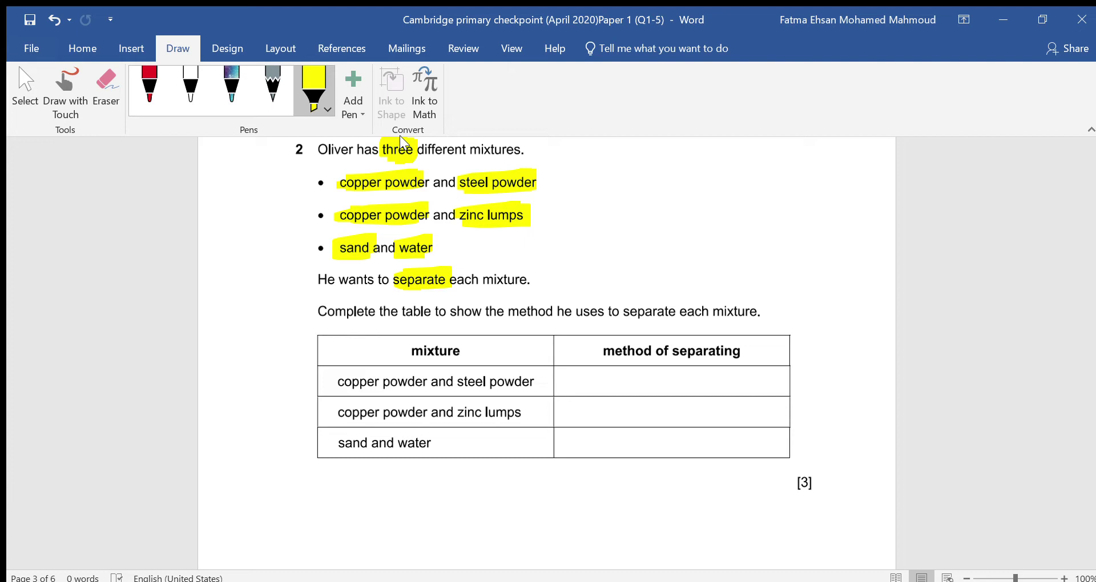
- Handwrite an underlined 'Mix 1' in red below question 2's table
{"action": "left_click", "coordinate": [140, 77]}
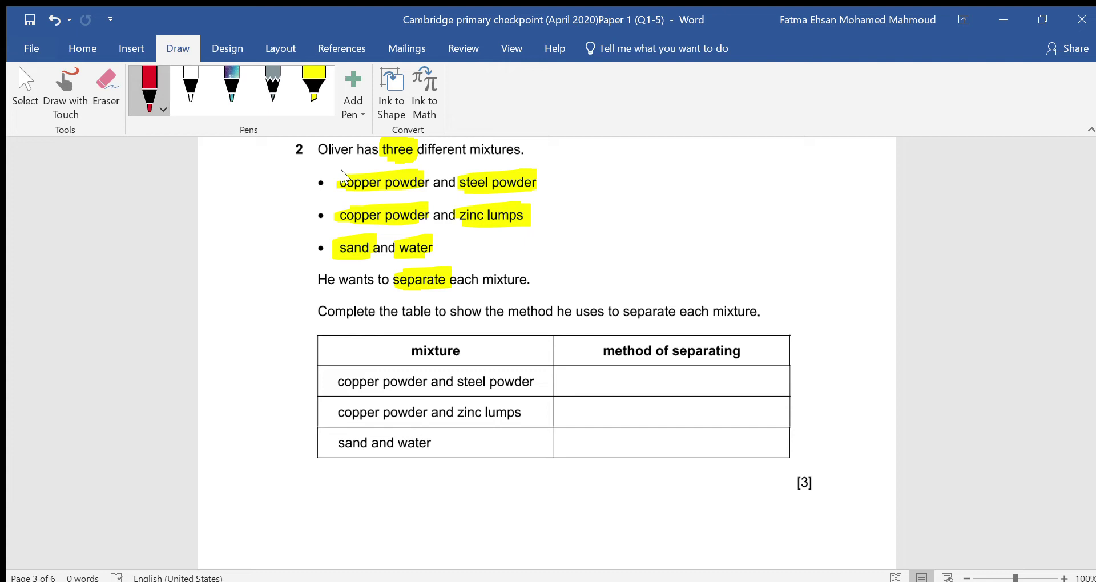
{"action": "mouse_move", "coordinate": [313, 489]}
{"action": "left_mouse_down"}
{"action": "mouse_move", "coordinate": [330, 470]}
{"action": "mouse_move", "coordinate": [336, 489]}
{"action": "left_mouse_up"}
{"action": "left_click_drag", "start_coordinate": [343, 477], "coordinate": [356, 489]}
{"action": "mouse_move", "coordinate": [356, 476]}
{"action": "left_mouse_down"}
{"action": "mouse_move", "coordinate": [343, 489]}
{"action": "mouse_move", "coordinate": [375, 490]}
{"action": "left_mouse_up"}
{"action": "left_click_drag", "start_coordinate": [363, 490], "coordinate": [379, 489]}
{"action": "left_click_drag", "start_coordinate": [306, 496], "coordinate": [367, 494]}
{"action": "left_click_drag", "start_coordinate": [312, 501], "coordinate": [370, 494]}
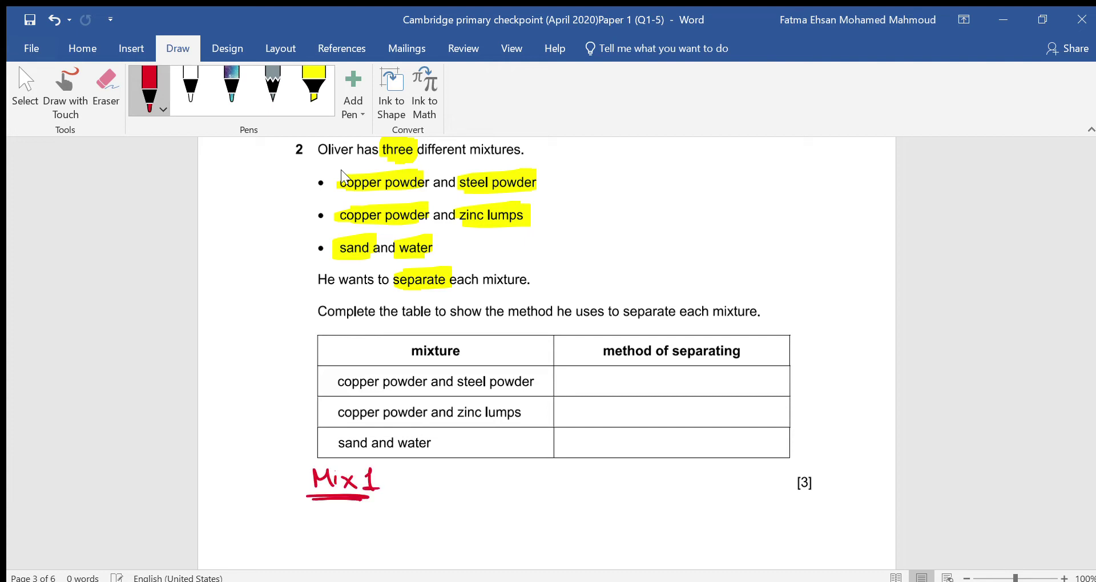
- Write 'Copper p. / Steel powder' in red under the Mix 1 heading
{"action": "scroll", "coordinate": [341, 170], "scroll_direction": "down", "scroll_amount": 1}
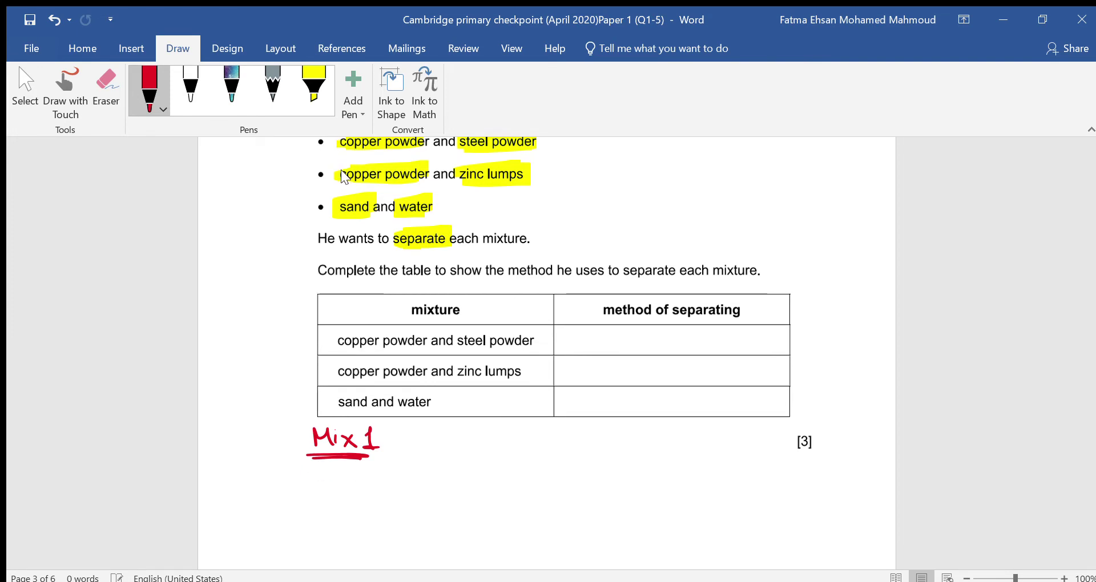
{"action": "mouse_move", "coordinate": [298, 470]}
{"action": "left_mouse_down"}
{"action": "mouse_move", "coordinate": [283, 477]}
{"action": "mouse_move", "coordinate": [302, 484]}
{"action": "left_mouse_up"}
{"action": "mouse_move", "coordinate": [312, 477]}
{"action": "left_mouse_down"}
{"action": "mouse_move", "coordinate": [325, 495]}
{"action": "mouse_move", "coordinate": [357, 479]}
{"action": "mouse_move", "coordinate": [394, 505]}
{"action": "left_mouse_up"}
{"action": "left_click", "coordinate": [386, 482]}
{"action": "left_click_drag", "start_coordinate": [427, 470], "coordinate": [412, 489]}
{"action": "mouse_move", "coordinate": [434, 466]}
{"action": "left_mouse_down"}
{"action": "mouse_move", "coordinate": [435, 489]}
{"action": "mouse_move", "coordinate": [440, 475]}
{"action": "left_mouse_up"}
{"action": "mouse_move", "coordinate": [443, 482]}
{"action": "left_mouse_down"}
{"action": "mouse_move", "coordinate": [512, 475]}
{"action": "mouse_move", "coordinate": [527, 487]}
{"action": "mouse_move", "coordinate": [546, 470]}
{"action": "left_mouse_up"}
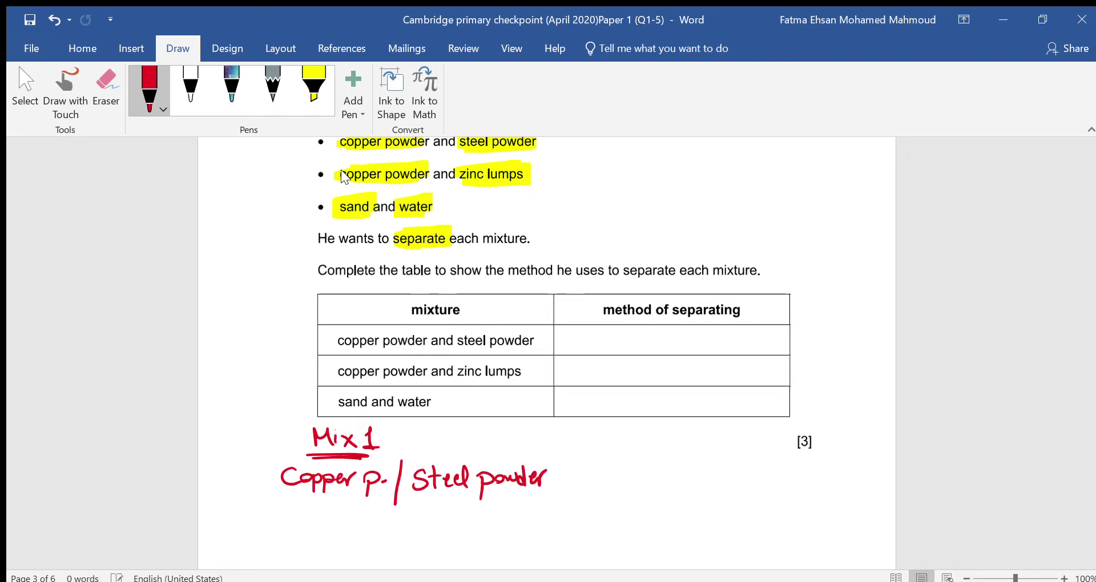
{"action": "mouse_move", "coordinate": [368, 503]}
{"action": "left_mouse_down"}
{"action": "mouse_move", "coordinate": [381, 534]}
{"action": "mouse_move", "coordinate": [404, 521]}
{"action": "mouse_move", "coordinate": [382, 537]}
{"action": "mouse_move", "coordinate": [380, 523]}
{"action": "mouse_move", "coordinate": [361, 527]}
{"action": "mouse_move", "coordinate": [386, 545]}
{"action": "left_mouse_up"}
{"action": "left_click", "coordinate": [369, 529]}
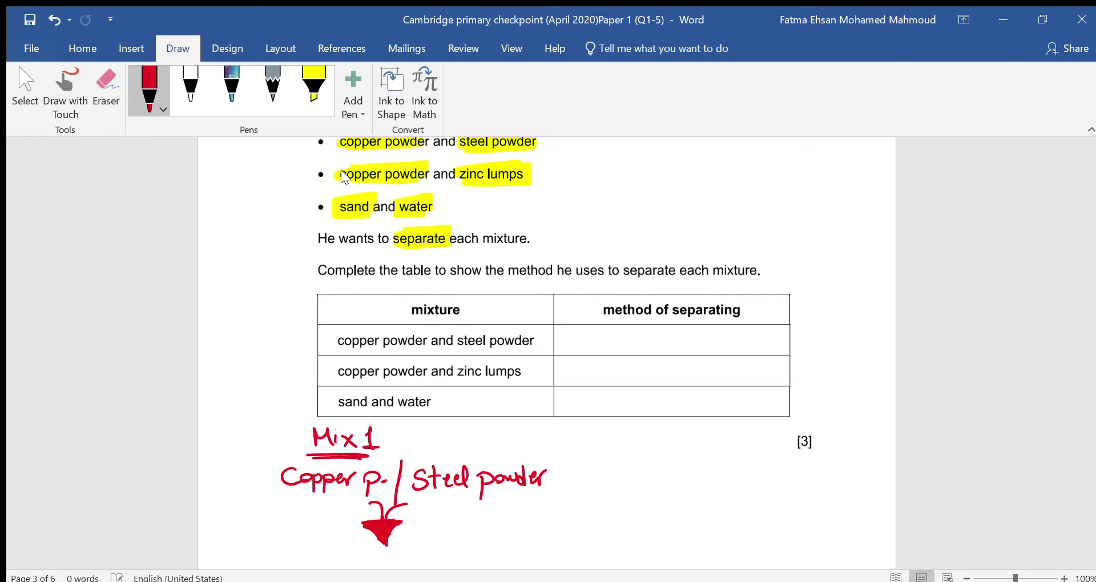
- Underline Copper and Steel and draw a large bowl curve under the Mix 1 notes
{"action": "left_click_drag", "start_coordinate": [284, 495], "coordinate": [347, 494]}
{"action": "left_click_drag", "start_coordinate": [420, 495], "coordinate": [467, 493]}
{"action": "left_click_drag", "start_coordinate": [420, 498], "coordinate": [450, 497]}
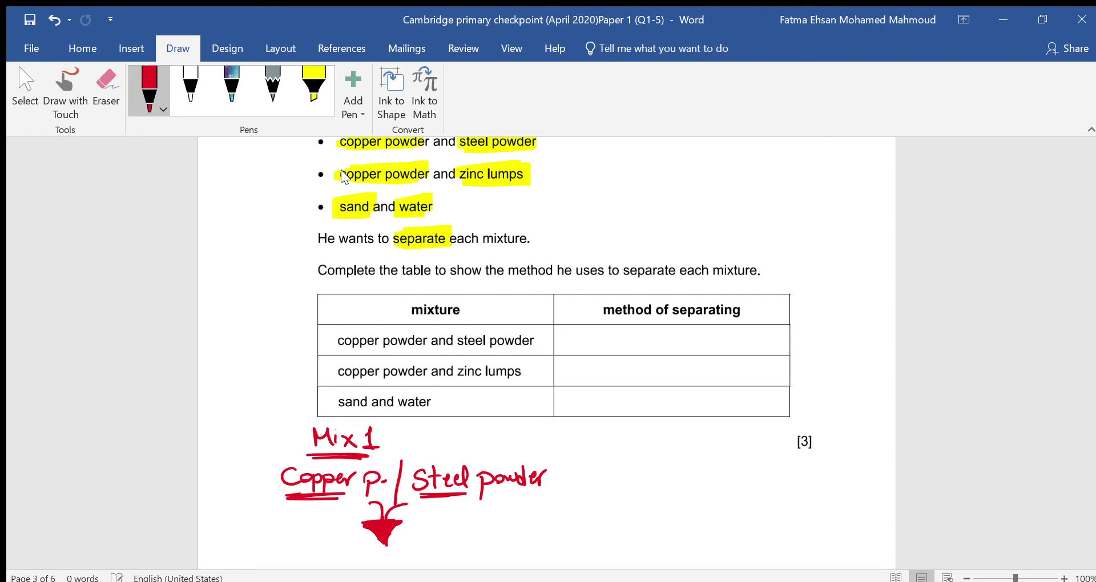
{"action": "mouse_move", "coordinate": [237, 462]}
{"action": "left_mouse_down"}
{"action": "mouse_move", "coordinate": [475, 511]}
{"action": "mouse_move", "coordinate": [574, 441]}
{"action": "mouse_move", "coordinate": [420, 514]}
{"action": "mouse_move", "coordinate": [236, 461]}
{"action": "mouse_move", "coordinate": [390, 514]}
{"action": "mouse_move", "coordinate": [556, 486]}
{"action": "mouse_move", "coordinate": [473, 513]}
{"action": "left_mouse_up"}
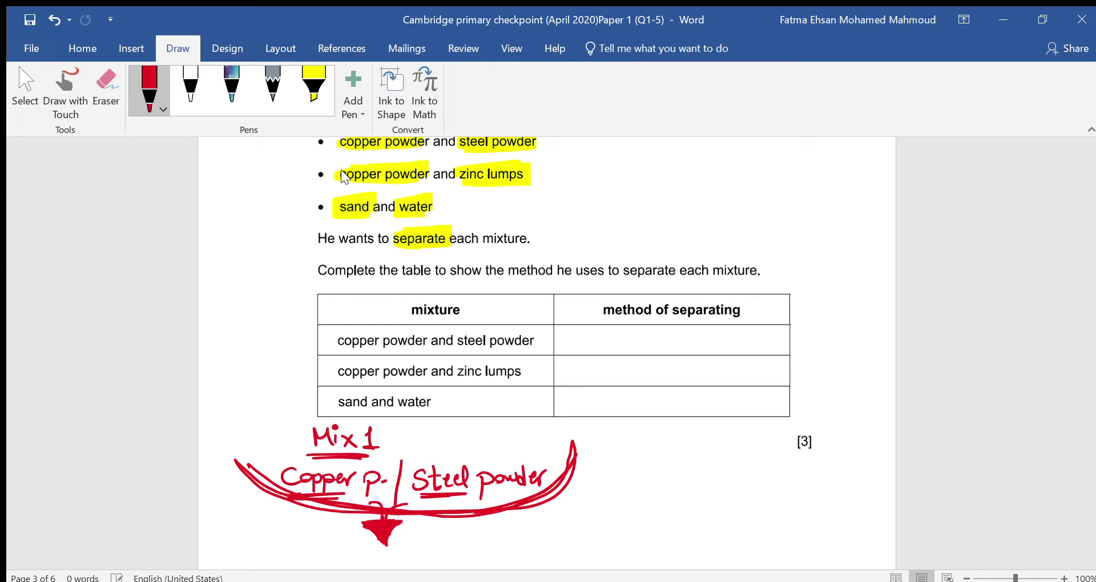
- Sketch a red bar magnet above Steel powder with an arrow pulling the steel toward it
{"action": "left_click_drag", "start_coordinate": [487, 435], "coordinate": [528, 427]}
{"action": "mouse_move", "coordinate": [445, 438]}
{"action": "left_mouse_down"}
{"action": "mouse_move", "coordinate": [531, 444]}
{"action": "mouse_move", "coordinate": [490, 454]}
{"action": "left_mouse_up"}
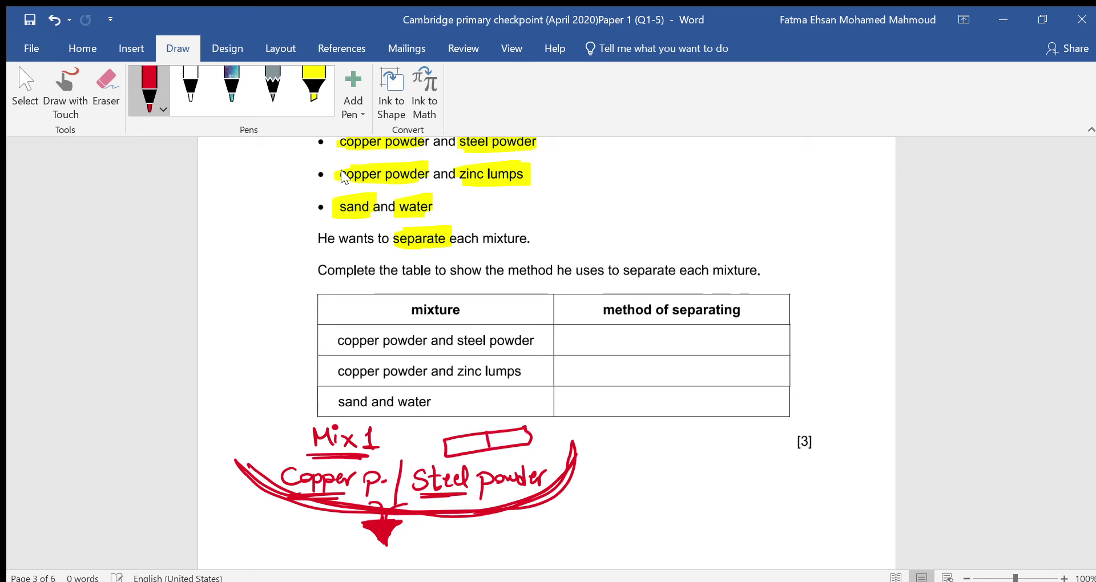
{"action": "mouse_move", "coordinate": [423, 465]}
{"action": "left_mouse_down"}
{"action": "mouse_move", "coordinate": [448, 431]}
{"action": "mouse_move", "coordinate": [509, 420]}
{"action": "left_mouse_up"}
{"action": "mouse_move", "coordinate": [512, 414]}
{"action": "left_mouse_down"}
{"action": "mouse_move", "coordinate": [517, 428]}
{"action": "mouse_move", "coordinate": [518, 419]}
{"action": "left_mouse_up"}
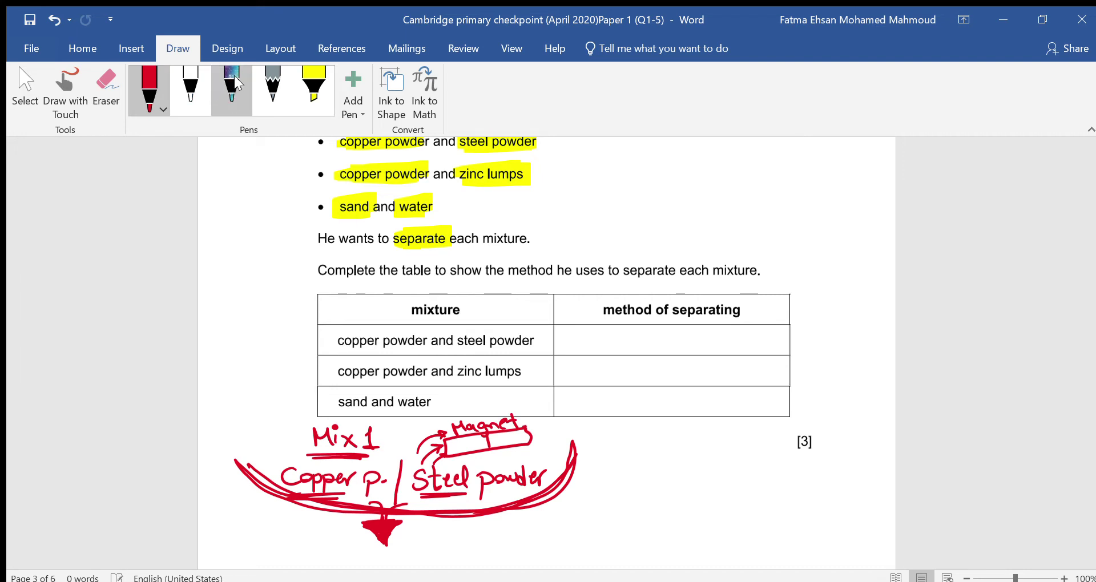
- In galaxy ink, add an arrow labelled Magnetic under Steel powder and an X beside the copper
{"action": "left_click", "coordinate": [232, 91]}
{"action": "left_click_drag", "start_coordinate": [461, 495], "coordinate": [463, 530]}
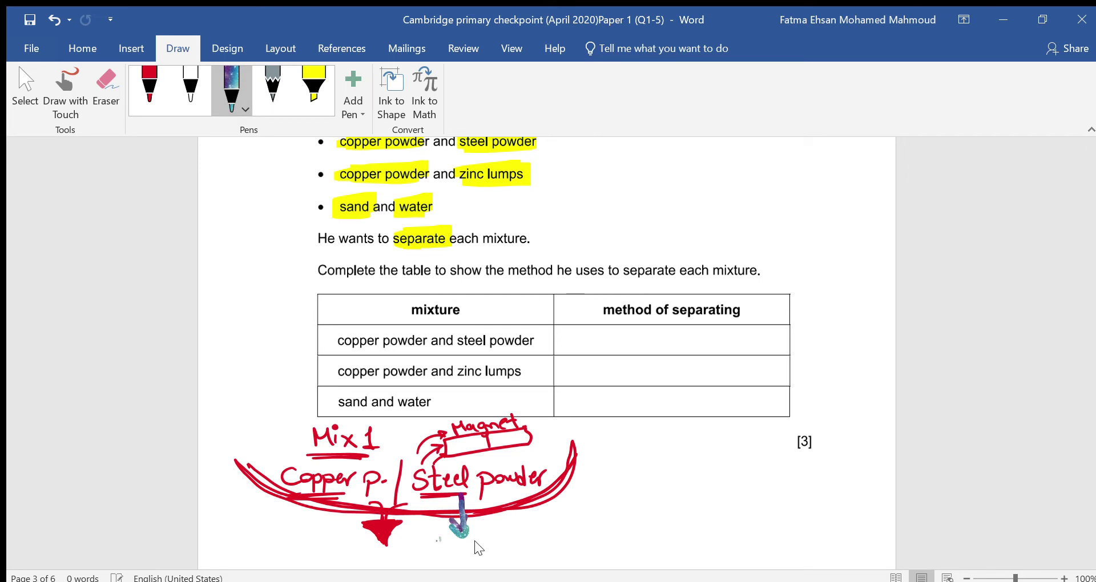
{"action": "mouse_move", "coordinate": [437, 534]}
{"action": "left_mouse_down"}
{"action": "mouse_move", "coordinate": [438, 553]}
{"action": "mouse_move", "coordinate": [456, 553]}
{"action": "mouse_move", "coordinate": [435, 559]}
{"action": "left_mouse_up"}
{"action": "mouse_move", "coordinate": [457, 546]}
{"action": "left_mouse_down"}
{"action": "mouse_move", "coordinate": [473, 551]}
{"action": "mouse_move", "coordinate": [471, 564]}
{"action": "mouse_move", "coordinate": [518, 531]}
{"action": "mouse_move", "coordinate": [524, 551]}
{"action": "left_mouse_up"}
{"action": "left_click_drag", "start_coordinate": [537, 540], "coordinate": [538, 550]}
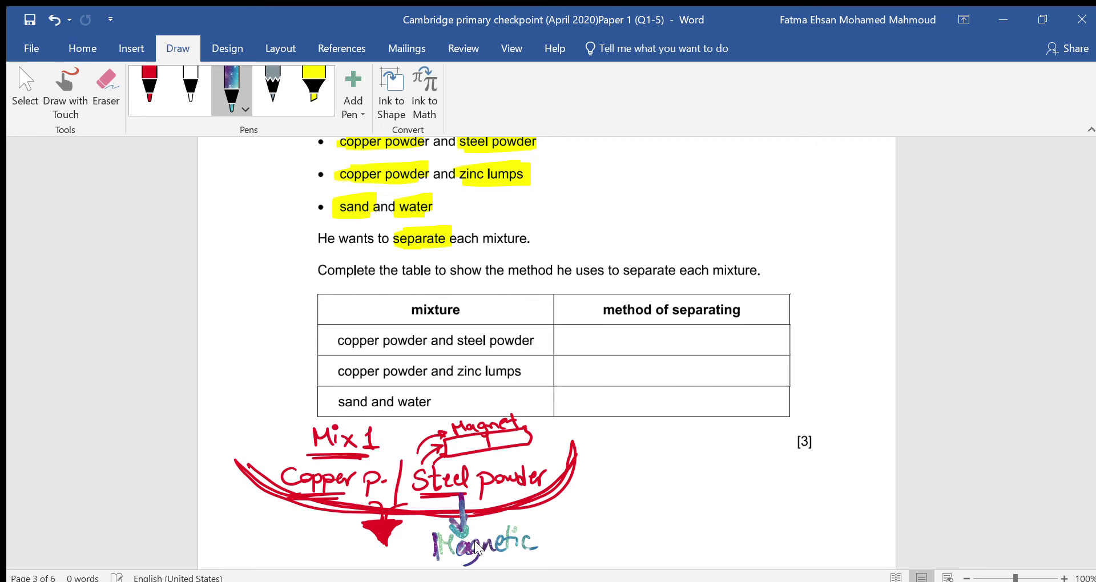
{"action": "left_click_drag", "start_coordinate": [321, 495], "coordinate": [285, 517]}
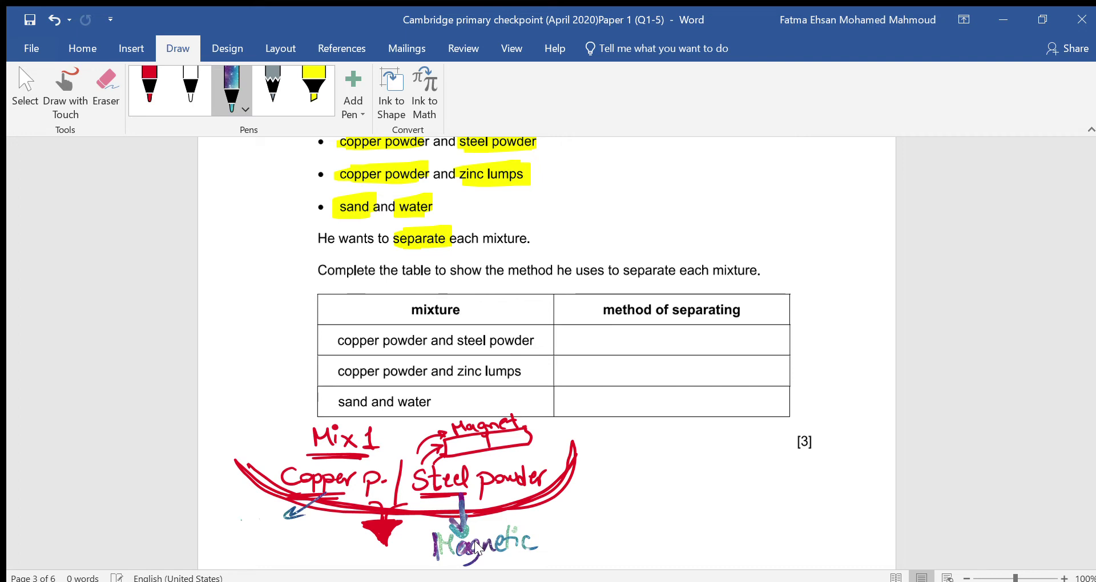
{"action": "left_click_drag", "start_coordinate": [260, 513], "coordinate": [238, 552]}
{"action": "left_click_drag", "start_coordinate": [241, 520], "coordinate": [273, 546]}
- Write Magnet in red as the copper–steel powder separating method in the table
{"action": "left_click", "coordinate": [147, 77]}
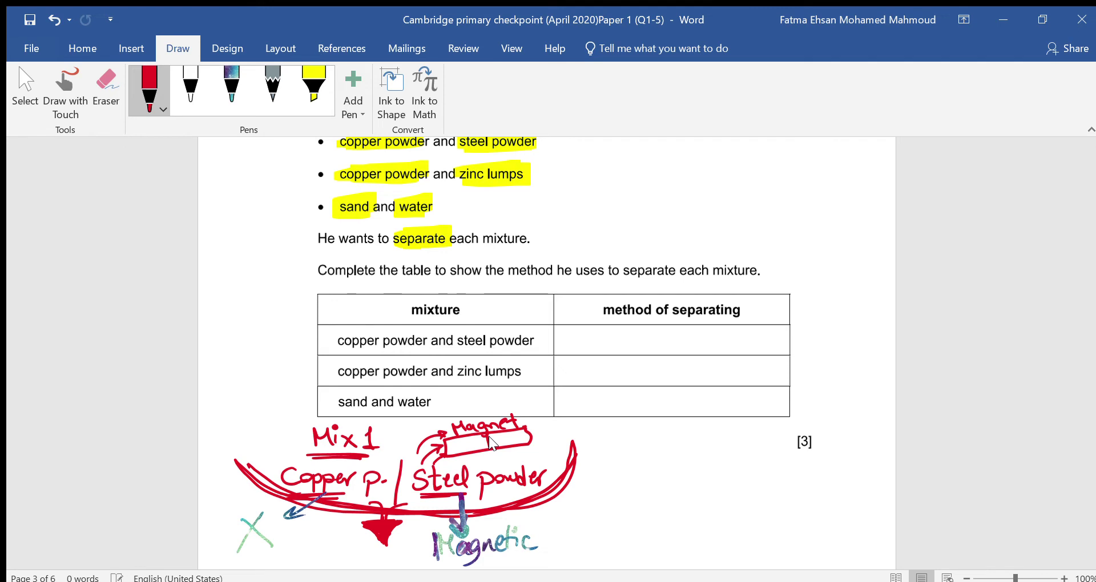
{"action": "mouse_move", "coordinate": [606, 353]}
{"action": "left_mouse_down"}
{"action": "mouse_move", "coordinate": [614, 331]}
{"action": "mouse_move", "coordinate": [629, 352]}
{"action": "mouse_move", "coordinate": [649, 351]}
{"action": "left_mouse_up"}
{"action": "mouse_move", "coordinate": [663, 339]}
{"action": "left_mouse_down"}
{"action": "mouse_move", "coordinate": [651, 360]}
{"action": "mouse_move", "coordinate": [691, 349]}
{"action": "left_mouse_up"}
{"action": "mouse_move", "coordinate": [699, 330]}
{"action": "left_mouse_down"}
{"action": "mouse_move", "coordinate": [698, 352]}
{"action": "mouse_move", "coordinate": [709, 336]}
{"action": "left_mouse_up"}
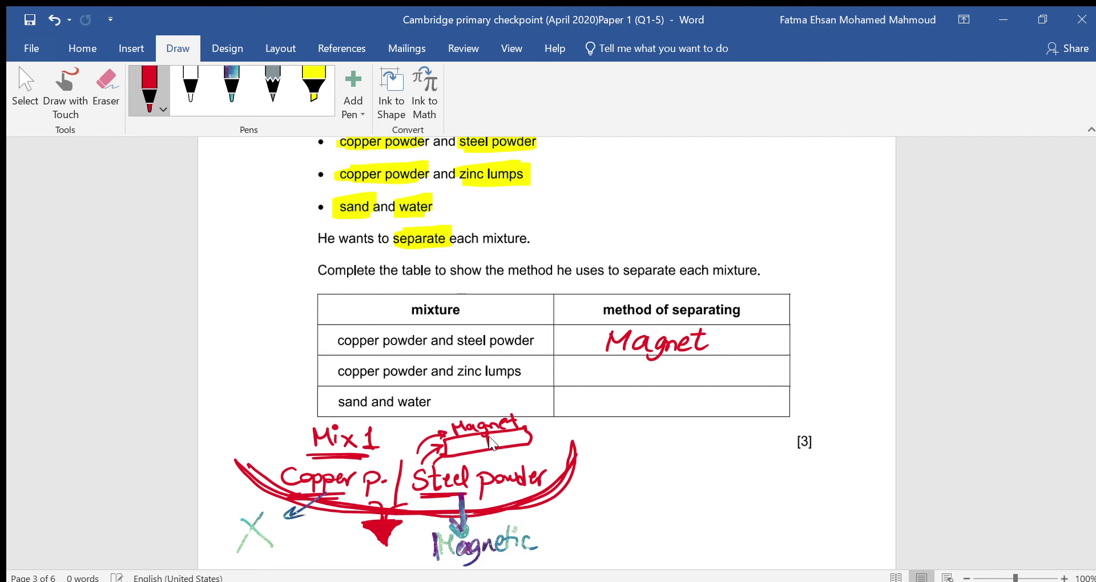
- Write and underline a 'Mix 2' heading beside the diagram
{"action": "mouse_move", "coordinate": [655, 449]}
{"action": "left_mouse_down"}
{"action": "mouse_move", "coordinate": [657, 432]}
{"action": "mouse_move", "coordinate": [677, 449]}
{"action": "left_mouse_up"}
{"action": "mouse_move", "coordinate": [697, 437]}
{"action": "left_mouse_down"}
{"action": "mouse_move", "coordinate": [689, 449]}
{"action": "mouse_move", "coordinate": [723, 443]}
{"action": "left_mouse_up"}
{"action": "left_click_drag", "start_coordinate": [645, 455], "coordinate": [721, 455]}
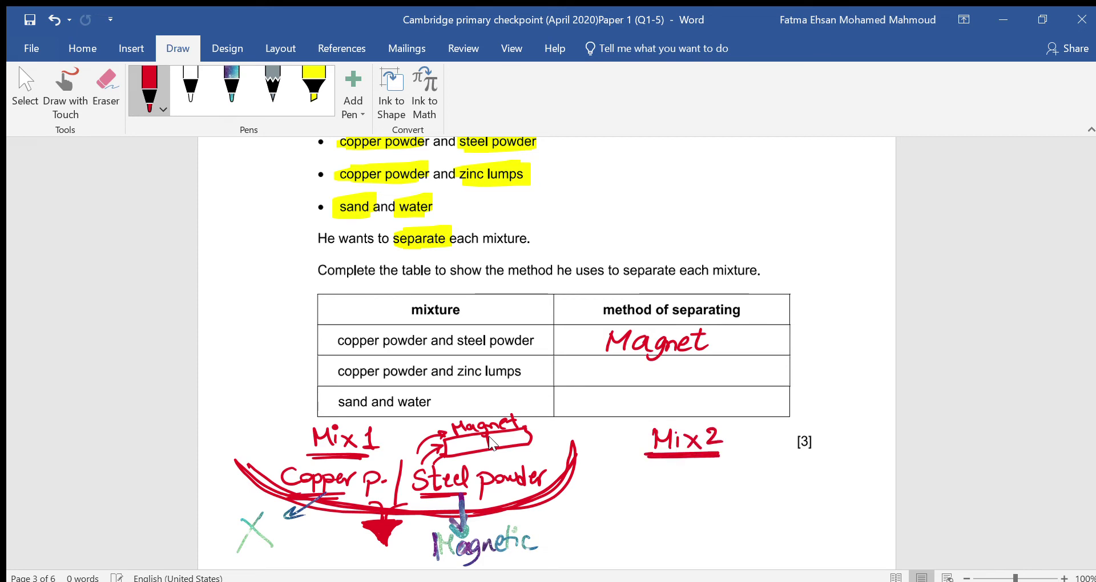
- Write 'Copper p. | Zinc lumps' in red under Mix 2, underlining lumps
{"action": "scroll", "coordinate": [489, 436], "scroll_direction": "down", "scroll_amount": 1}
{"action": "scroll", "coordinate": [489, 436], "scroll_direction": "down", "scroll_amount": 2}
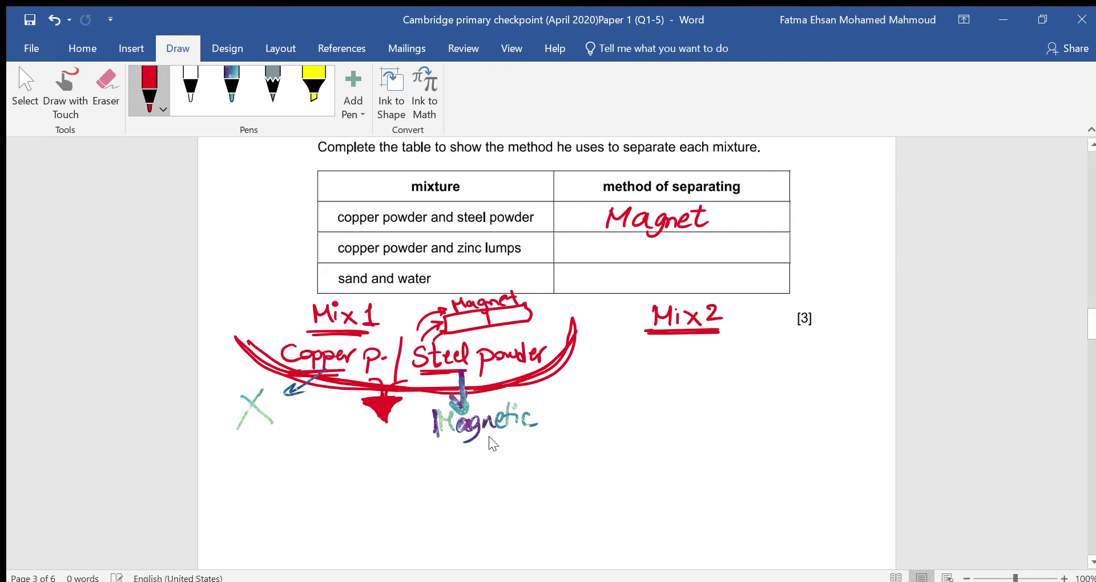
{"action": "mouse_move", "coordinate": [657, 366]}
{"action": "left_mouse_down"}
{"action": "mouse_move", "coordinate": [665, 378]}
{"action": "mouse_move", "coordinate": [717, 370]}
{"action": "mouse_move", "coordinate": [758, 391]}
{"action": "mouse_move", "coordinate": [796, 369]}
{"action": "mouse_move", "coordinate": [803, 377]}
{"action": "left_mouse_up"}
{"action": "left_click", "coordinate": [742, 378]}
{"action": "left_click_drag", "start_coordinate": [816, 366], "coordinate": [816, 378]}
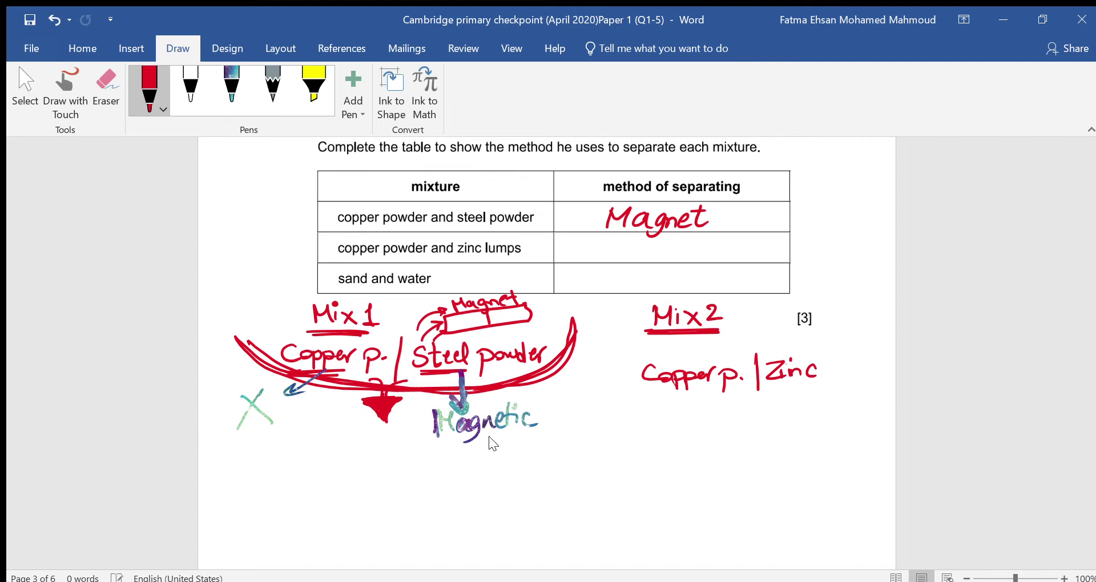
{"action": "left_click_drag", "start_coordinate": [774, 386], "coordinate": [775, 406]}
{"action": "mouse_move", "coordinate": [781, 394]}
{"action": "left_mouse_down"}
{"action": "mouse_move", "coordinate": [810, 393]}
{"action": "mouse_move", "coordinate": [822, 406]}
{"action": "mouse_move", "coordinate": [828, 394]}
{"action": "left_mouse_up"}
{"action": "left_click_drag", "start_coordinate": [835, 384], "coordinate": [826, 397]}
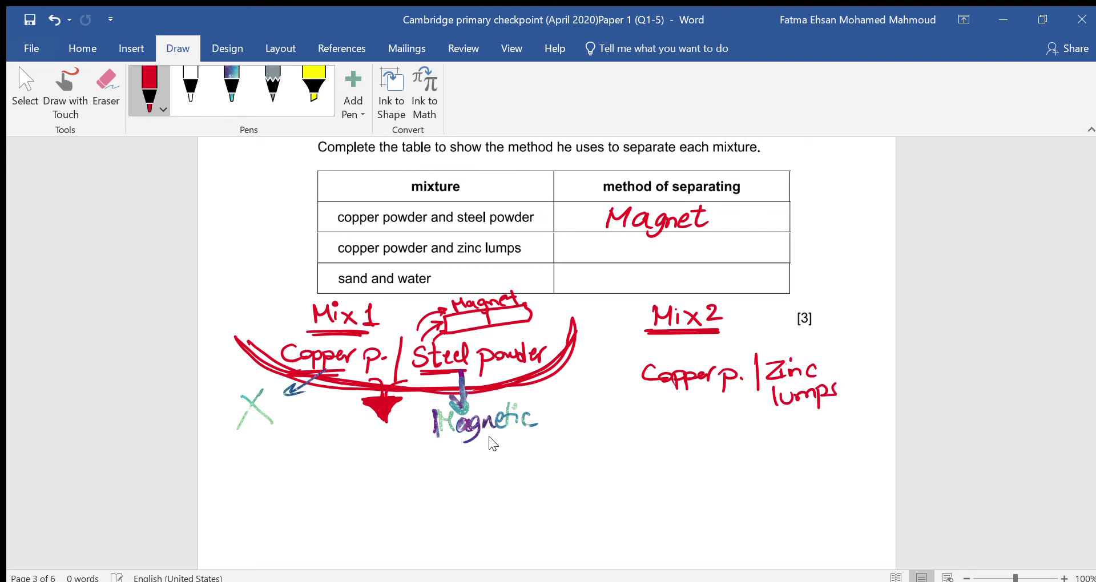
{"action": "left_click_drag", "start_coordinate": [759, 419], "coordinate": [837, 406]}
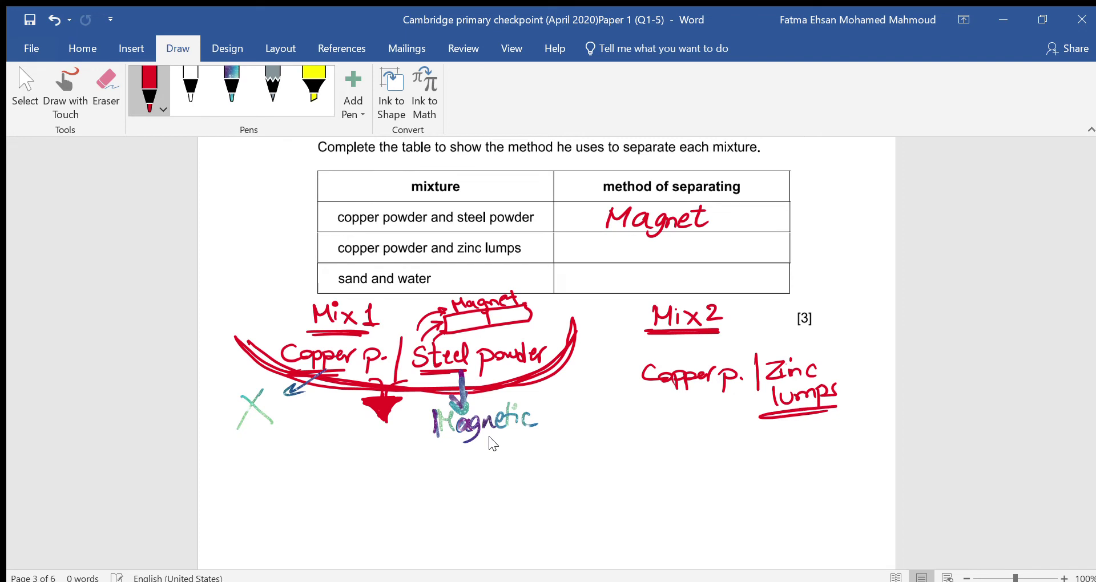
- Draw a bowl curve around the Mix 2 notes and underline p. and Zinc
{"action": "mouse_move", "coordinate": [615, 369]}
{"action": "left_mouse_down"}
{"action": "mouse_move", "coordinate": [859, 428]}
{"action": "mouse_move", "coordinate": [877, 333]}
{"action": "left_mouse_up"}
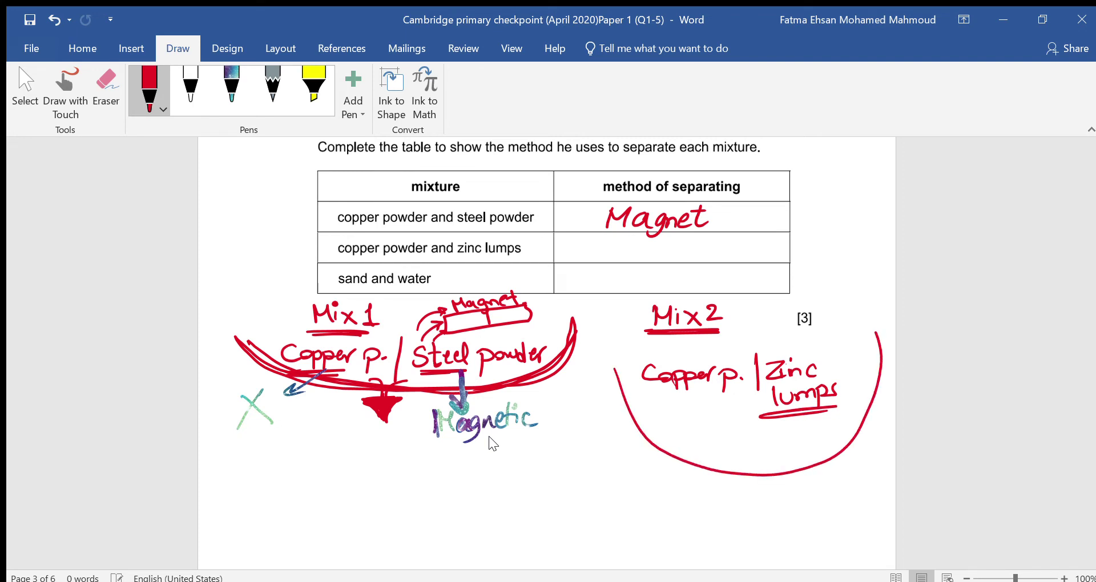
{"action": "left_click_drag", "start_coordinate": [714, 395], "coordinate": [739, 399]}
{"action": "left_click_drag", "start_coordinate": [777, 387], "coordinate": [810, 383]}
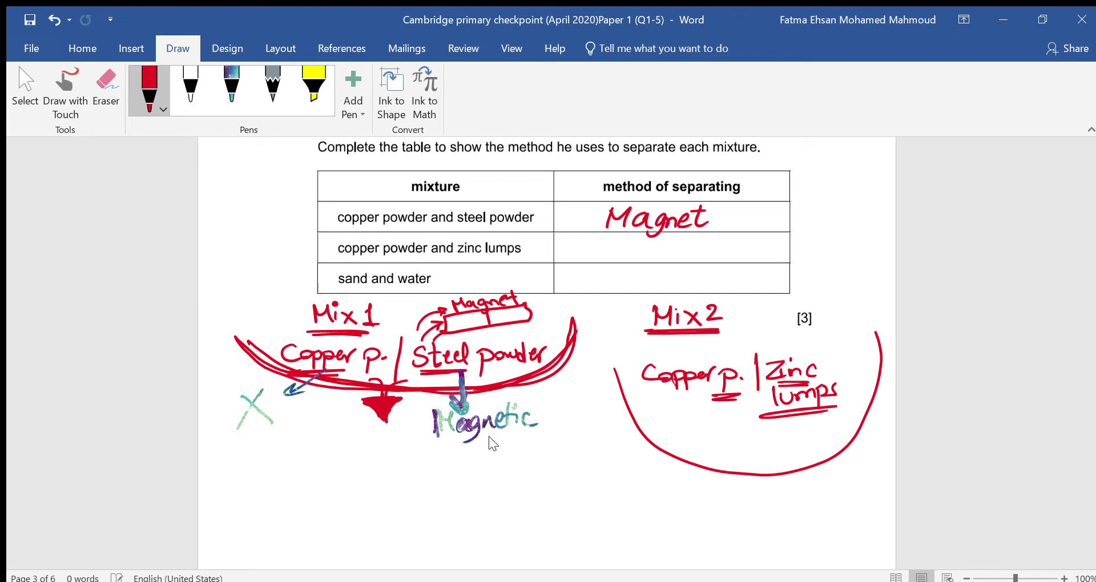
- Write 'Sieving /' in the zinc lumps method cell and underline copper powder in the Mix 2 sketch
{"action": "mouse_move", "coordinate": [586, 242]}
{"action": "left_mouse_down"}
{"action": "mouse_move", "coordinate": [573, 258]}
{"action": "mouse_move", "coordinate": [624, 252]}
{"action": "mouse_move", "coordinate": [650, 262]}
{"action": "left_mouse_up"}
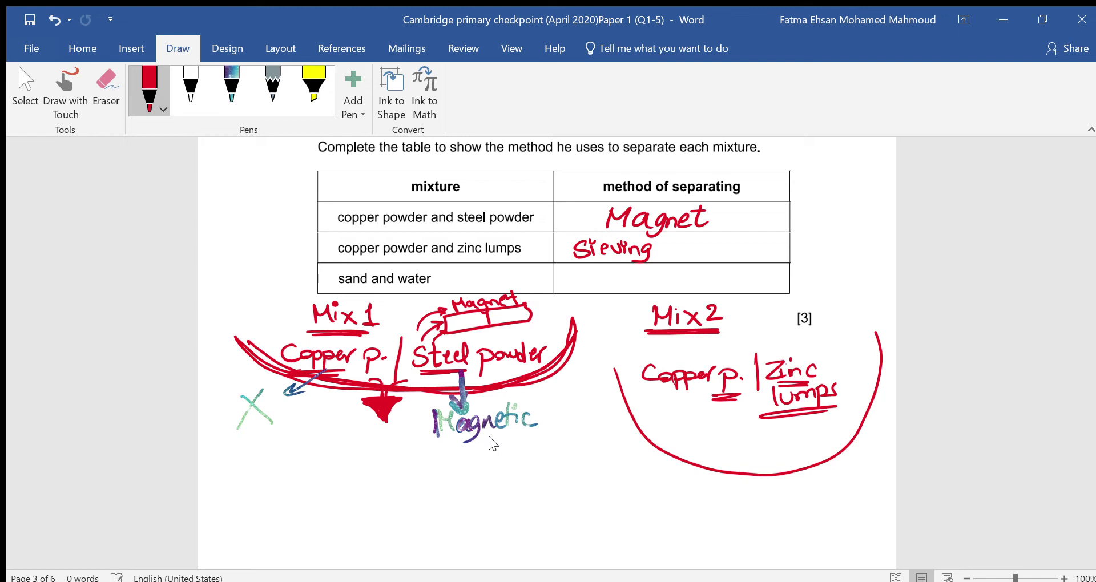
{"action": "left_click_drag", "start_coordinate": [672, 233], "coordinate": [663, 260]}
{"action": "left_click_drag", "start_coordinate": [727, 387], "coordinate": [743, 391]}
- Sketch a sieve with dots, strokes and loops below the Mix 2 bowl
{"action": "mouse_move", "coordinate": [714, 479]}
{"action": "left_mouse_down"}
{"action": "mouse_move", "coordinate": [637, 502]}
{"action": "mouse_move", "coordinate": [834, 486]}
{"action": "mouse_move", "coordinate": [722, 505]}
{"action": "left_mouse_up"}
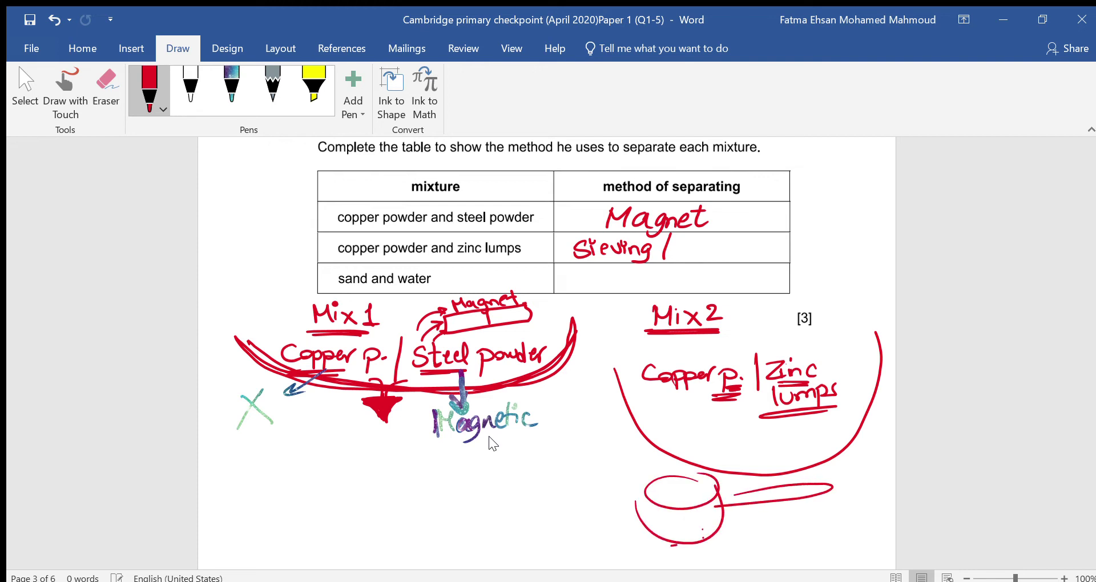
{"action": "left_click_drag", "start_coordinate": [643, 557], "coordinate": [673, 547]}
{"action": "left_click_drag", "start_coordinate": [685, 546], "coordinate": [725, 548]}
{"action": "left_click", "coordinate": [698, 531]}
{"action": "left_click_drag", "start_coordinate": [641, 559], "coordinate": [665, 547]}
{"action": "left_click_drag", "start_coordinate": [728, 549], "coordinate": [739, 552]}
{"action": "mouse_move", "coordinate": [691, 505]}
{"action": "left_mouse_down"}
{"action": "mouse_move", "coordinate": [701, 519]}
{"action": "mouse_move", "coordinate": [674, 511]}
{"action": "mouse_move", "coordinate": [703, 522]}
{"action": "mouse_move", "coordinate": [688, 522]}
{"action": "mouse_move", "coordinate": [708, 521]}
{"action": "mouse_move", "coordinate": [713, 505]}
{"action": "mouse_move", "coordinate": [699, 537]}
{"action": "mouse_move", "coordinate": [682, 541]}
{"action": "left_mouse_up"}
{"action": "left_click_drag", "start_coordinate": [702, 524], "coordinate": [711, 532]}
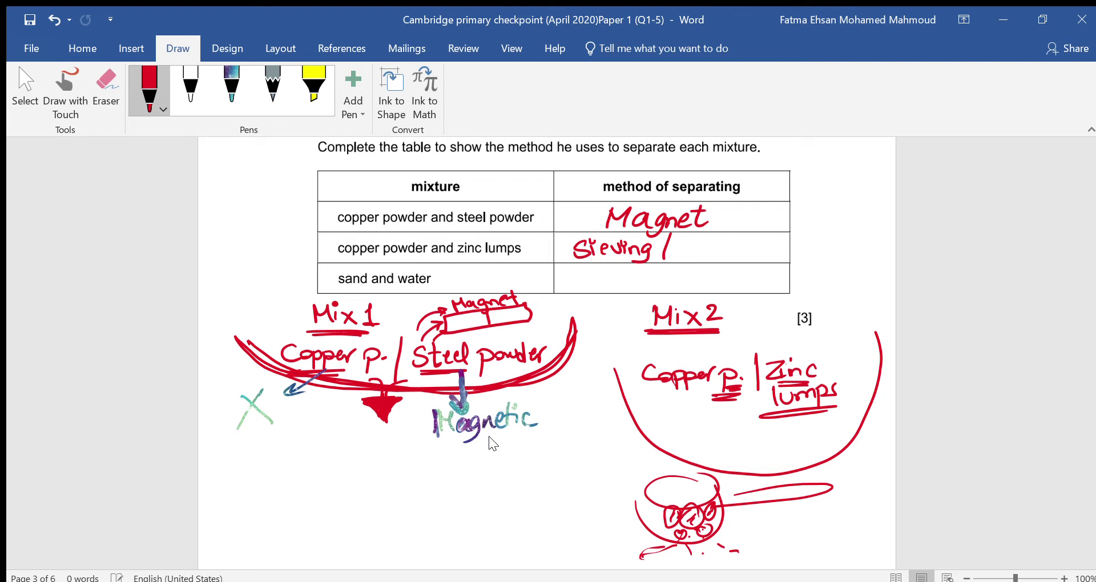
- Add 'Pick with Forceps or Tweezers' after 'Sieving /' in the zinc lumps row
{"action": "mouse_move", "coordinate": [687, 241]}
{"action": "left_mouse_down"}
{"action": "mouse_move", "coordinate": [686, 260]}
{"action": "mouse_move", "coordinate": [757, 253]}
{"action": "mouse_move", "coordinate": [765, 241]}
{"action": "mouse_move", "coordinate": [772, 251]}
{"action": "left_mouse_up"}
{"action": "left_click_drag", "start_coordinate": [776, 235], "coordinate": [785, 251]}
{"action": "left_click_drag", "start_coordinate": [766, 242], "coordinate": [809, 241]}
{"action": "left_click_drag", "start_coordinate": [819, 240], "coordinate": [831, 237]}
{"action": "mouse_move", "coordinate": [843, 237]}
{"action": "left_mouse_down"}
{"action": "mouse_move", "coordinate": [835, 243]}
{"action": "mouse_move", "coordinate": [851, 244]}
{"action": "left_mouse_up"}
{"action": "mouse_move", "coordinate": [853, 235]}
{"action": "left_mouse_down"}
{"action": "mouse_move", "coordinate": [851, 254]}
{"action": "mouse_move", "coordinate": [859, 244]}
{"action": "mouse_move", "coordinate": [813, 261]}
{"action": "mouse_move", "coordinate": [835, 253]}
{"action": "mouse_move", "coordinate": [825, 268]}
{"action": "left_mouse_up"}
{"action": "left_click_drag", "start_coordinate": [819, 268], "coordinate": [820, 283]}
{"action": "left_click_drag", "start_coordinate": [826, 275], "coordinate": [885, 263]}
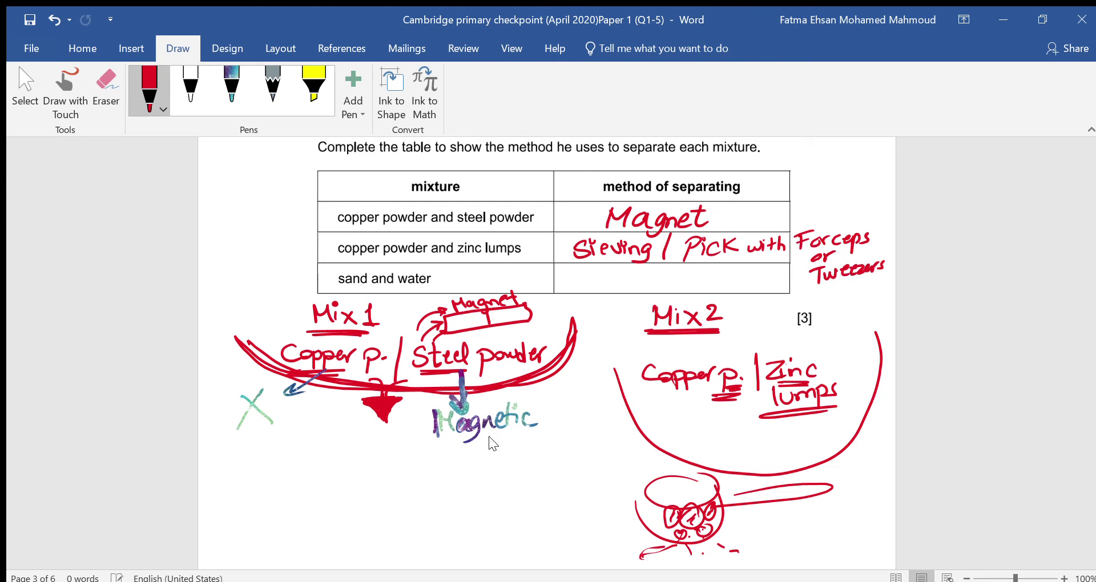
- Write an underlined 'Mix 3' label below the sketches
{"action": "mouse_move", "coordinate": [269, 460]}
{"action": "left_mouse_down"}
{"action": "mouse_move", "coordinate": [267, 476]}
{"action": "mouse_move", "coordinate": [292, 476]}
{"action": "left_mouse_up"}
{"action": "mouse_move", "coordinate": [296, 463]}
{"action": "left_mouse_down"}
{"action": "mouse_move", "coordinate": [308, 463]}
{"action": "mouse_move", "coordinate": [296, 477]}
{"action": "left_mouse_up"}
{"action": "mouse_move", "coordinate": [319, 459]}
{"action": "left_mouse_down"}
{"action": "mouse_move", "coordinate": [327, 467]}
{"action": "mouse_move", "coordinate": [317, 479]}
{"action": "left_mouse_up"}
{"action": "left_click_drag", "start_coordinate": [271, 489], "coordinate": [331, 486]}
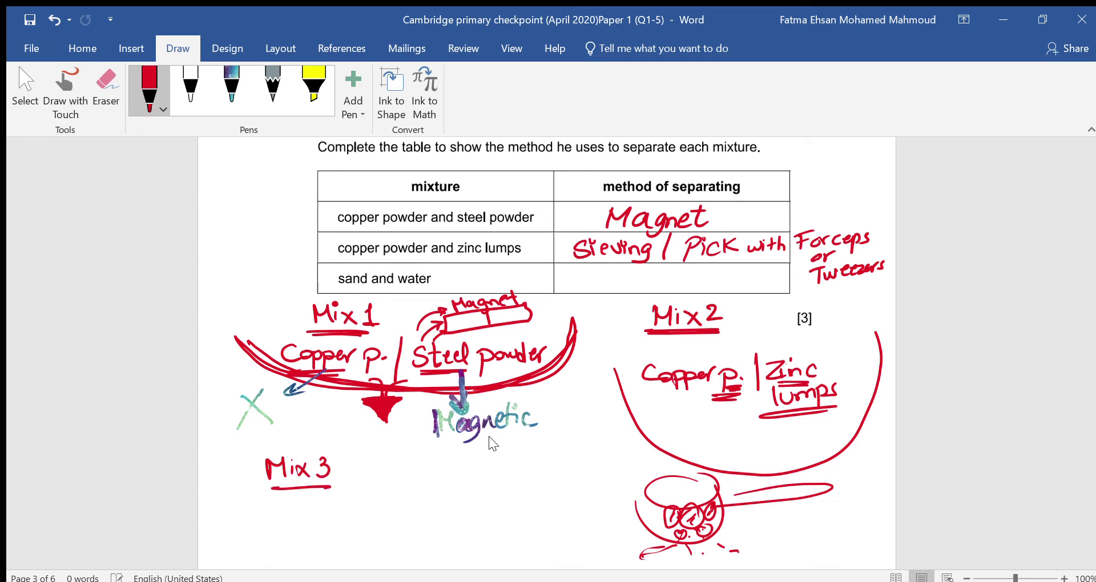
- Underline sand and water and write 'Filtration' in its method cell
{"action": "left_click_drag", "start_coordinate": [346, 289], "coordinate": [421, 285]}
{"action": "mouse_move", "coordinate": [592, 273]}
{"action": "left_mouse_down"}
{"action": "mouse_move", "coordinate": [599, 291]}
{"action": "mouse_move", "coordinate": [679, 287]}
{"action": "left_mouse_up"}
{"action": "left_click_drag", "start_coordinate": [671, 279], "coordinate": [684, 276]}
{"action": "left_click_drag", "start_coordinate": [686, 278], "coordinate": [719, 284]}
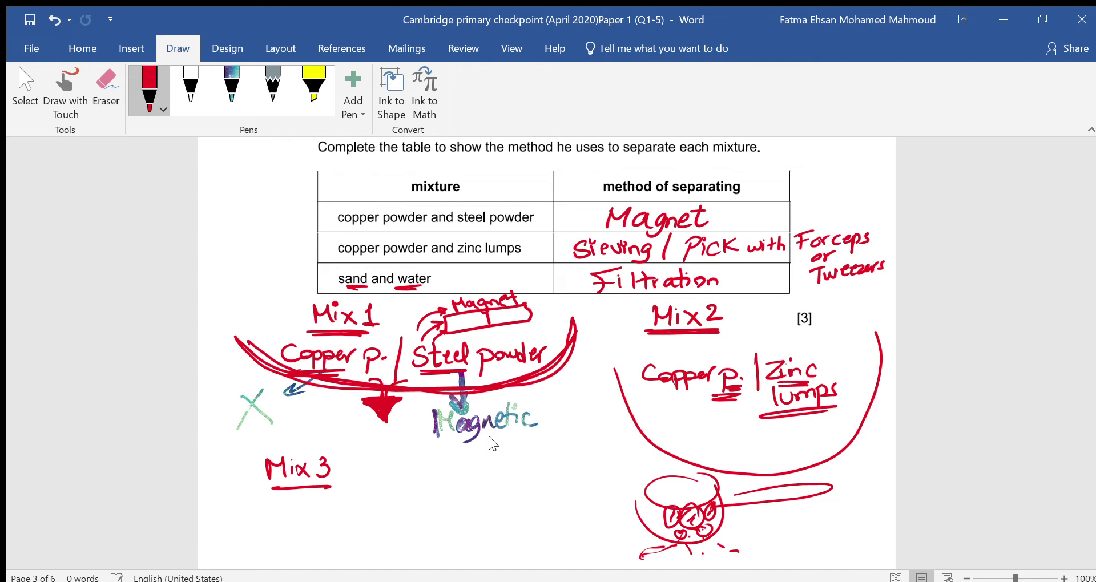
- Draw a filter funnel over a beaker for Mix 3, labelled sand and water
{"action": "mouse_move", "coordinate": [371, 474]}
{"action": "left_mouse_down"}
{"action": "mouse_move", "coordinate": [409, 472]}
{"action": "mouse_move", "coordinate": [387, 517]}
{"action": "left_mouse_up"}
{"action": "left_click_drag", "start_coordinate": [394, 493], "coordinate": [393, 515]}
{"action": "mouse_move", "coordinate": [380, 471]}
{"action": "left_mouse_down"}
{"action": "mouse_move", "coordinate": [387, 493]}
{"action": "mouse_move", "coordinate": [402, 476]}
{"action": "mouse_move", "coordinate": [388, 458]}
{"action": "left_mouse_up"}
{"action": "mouse_move", "coordinate": [372, 501]}
{"action": "left_mouse_down"}
{"action": "mouse_move", "coordinate": [378, 549]}
{"action": "mouse_move", "coordinate": [423, 497]}
{"action": "mouse_move", "coordinate": [460, 524]}
{"action": "mouse_move", "coordinate": [483, 521]}
{"action": "left_mouse_up"}
{"action": "left_click", "coordinate": [383, 535]}
{"action": "left_click", "coordinate": [407, 535]}
{"action": "mouse_move", "coordinate": [495, 500]}
{"action": "left_mouse_down"}
{"action": "mouse_move", "coordinate": [493, 523]}
{"action": "mouse_move", "coordinate": [513, 519]}
{"action": "left_mouse_up"}
{"action": "left_click_drag", "start_coordinate": [514, 513], "coordinate": [526, 508]}
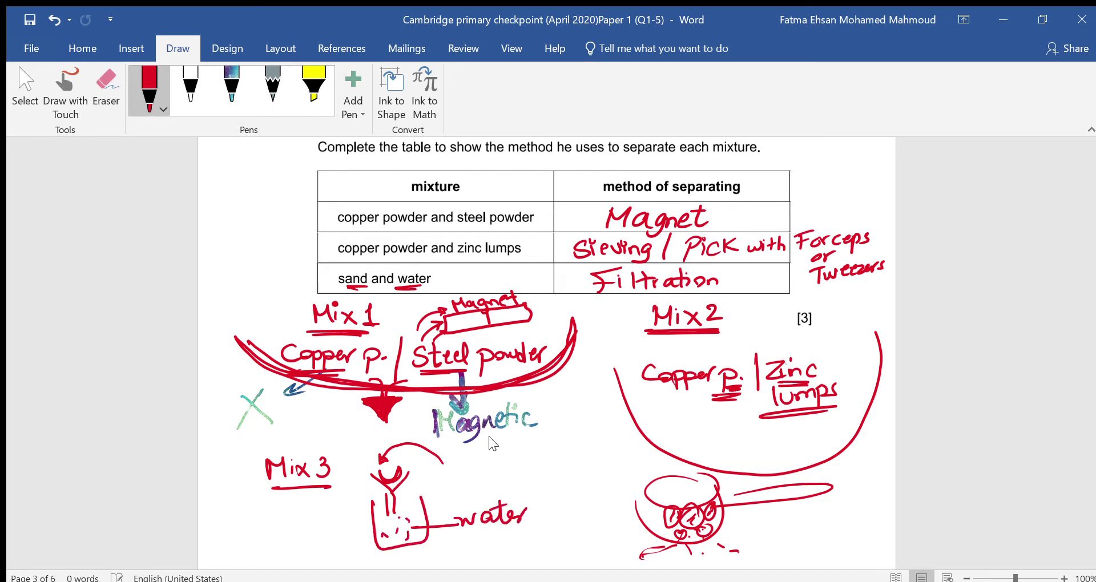
{"action": "mouse_move", "coordinate": [460, 463]}
{"action": "left_mouse_down"}
{"action": "mouse_move", "coordinate": [450, 474]}
{"action": "mouse_move", "coordinate": [485, 474]}
{"action": "left_mouse_up"}
{"action": "left_click_drag", "start_coordinate": [498, 470], "coordinate": [500, 451]}
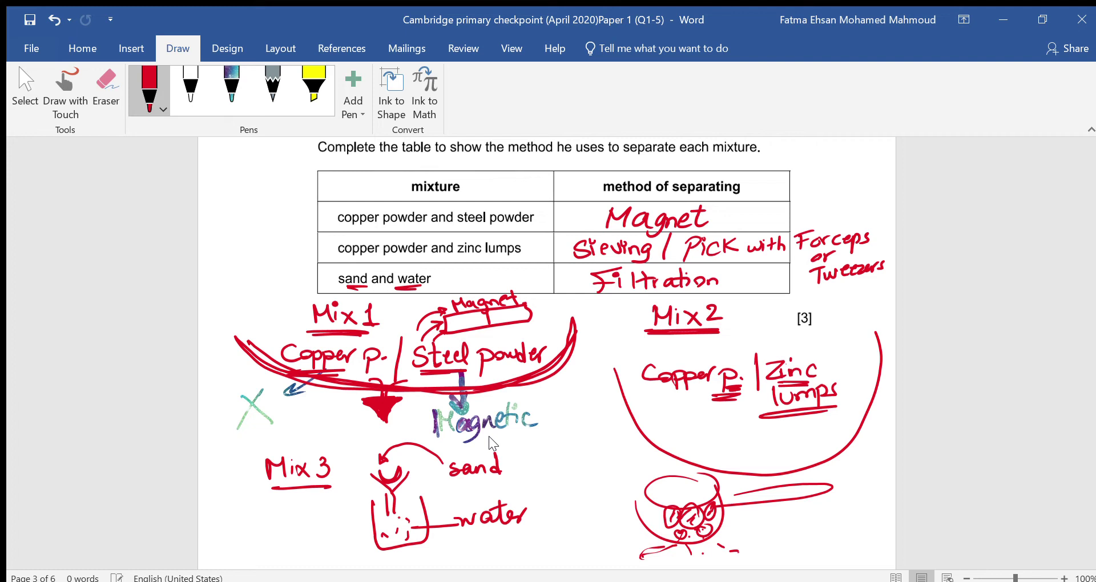
- Sketch a boxed container labelled 'water + sand' under Mix 3, with strokes beneath it
{"action": "scroll", "coordinate": [488, 436], "scroll_direction": "down", "scroll_amount": 3}
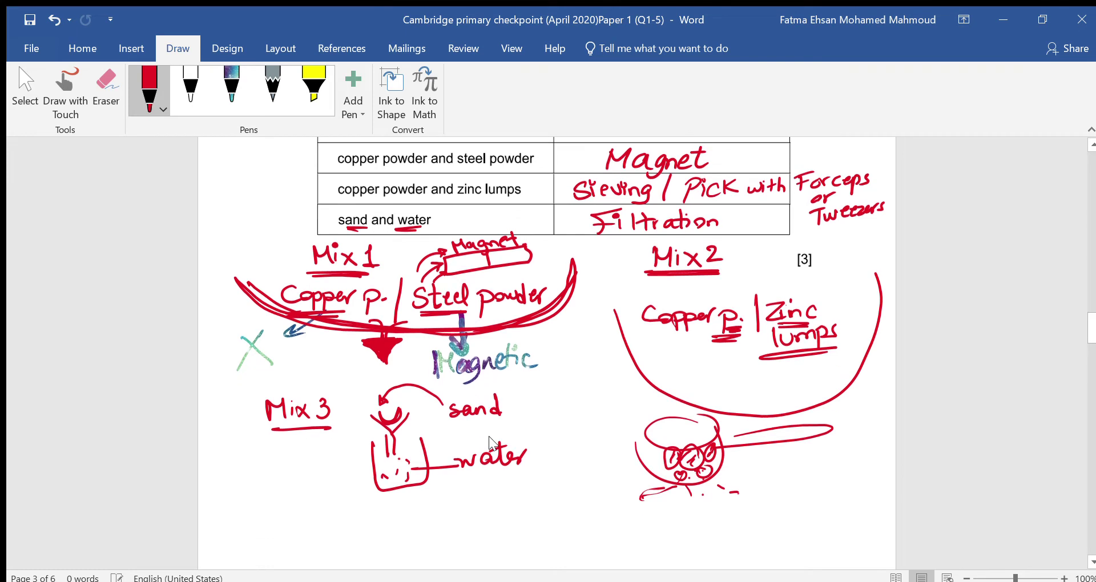
{"action": "mouse_move", "coordinate": [281, 501]}
{"action": "left_mouse_down"}
{"action": "mouse_move", "coordinate": [284, 535]}
{"action": "mouse_move", "coordinate": [354, 485]}
{"action": "left_mouse_up"}
{"action": "mouse_move", "coordinate": [301, 518]}
{"action": "left_mouse_down"}
{"action": "mouse_move", "coordinate": [294, 532]}
{"action": "mouse_move", "coordinate": [343, 521]}
{"action": "mouse_move", "coordinate": [326, 508]}
{"action": "mouse_move", "coordinate": [313, 516]}
{"action": "left_mouse_up"}
{"action": "mouse_move", "coordinate": [288, 502]}
{"action": "left_mouse_down"}
{"action": "mouse_move", "coordinate": [298, 511]}
{"action": "mouse_move", "coordinate": [320, 501]}
{"action": "left_mouse_up"}
{"action": "left_click_drag", "start_coordinate": [320, 495], "coordinate": [343, 482]}
{"action": "left_click_drag", "start_coordinate": [312, 488], "coordinate": [348, 473]}
{"action": "left_click_drag", "start_coordinate": [281, 510], "coordinate": [280, 486]}
{"action": "left_click_drag", "start_coordinate": [311, 543], "coordinate": [337, 557]}
{"action": "left_click_drag", "start_coordinate": [331, 541], "coordinate": [333, 568]}
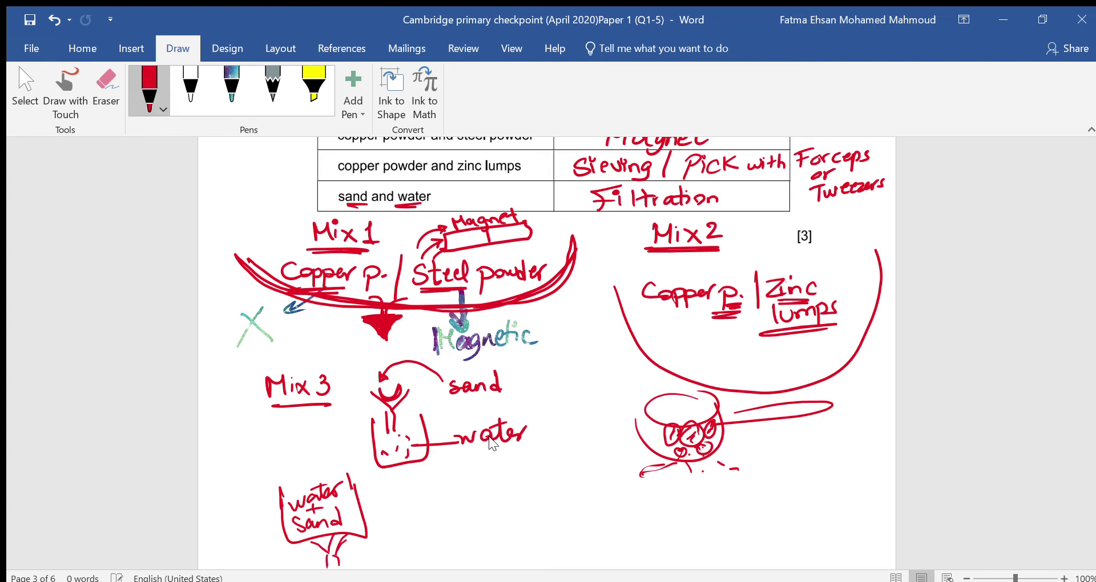
- Add an upward arrow and bubbles to the container and write '/ Evaporation' after Filtration
{"action": "mouse_move", "coordinate": [340, 492]}
{"action": "left_mouse_down"}
{"action": "mouse_move", "coordinate": [338, 447]}
{"action": "mouse_move", "coordinate": [344, 455]}
{"action": "left_mouse_up"}
{"action": "left_click_drag", "start_coordinate": [351, 521], "coordinate": [338, 532]}
{"action": "left_click_drag", "start_coordinate": [341, 479], "coordinate": [339, 448]}
{"action": "mouse_move", "coordinate": [732, 187]}
{"action": "left_mouse_down"}
{"action": "mouse_move", "coordinate": [723, 212]}
{"action": "mouse_move", "coordinate": [747, 201]}
{"action": "mouse_move", "coordinate": [755, 220]}
{"action": "mouse_move", "coordinate": [787, 212]}
{"action": "left_mouse_up"}
{"action": "left_click_drag", "start_coordinate": [780, 206], "coordinate": [808, 209]}
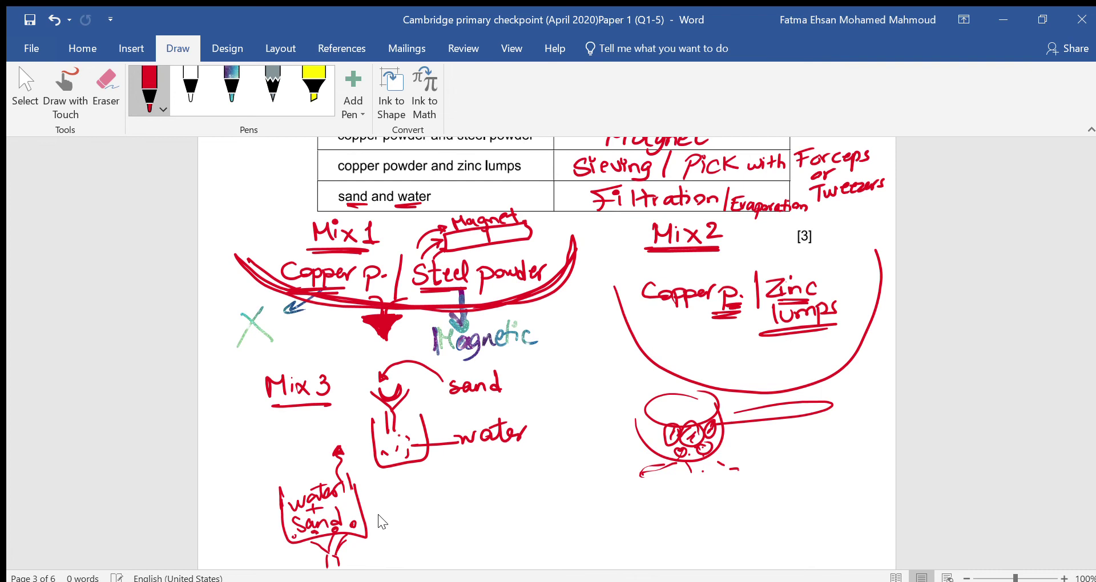
- Scroll to question 3, underline the Yuri label on the balloon picture, and reach the word list
{"action": "scroll", "coordinate": [378, 515], "scroll_direction": "down", "scroll_amount": 10}
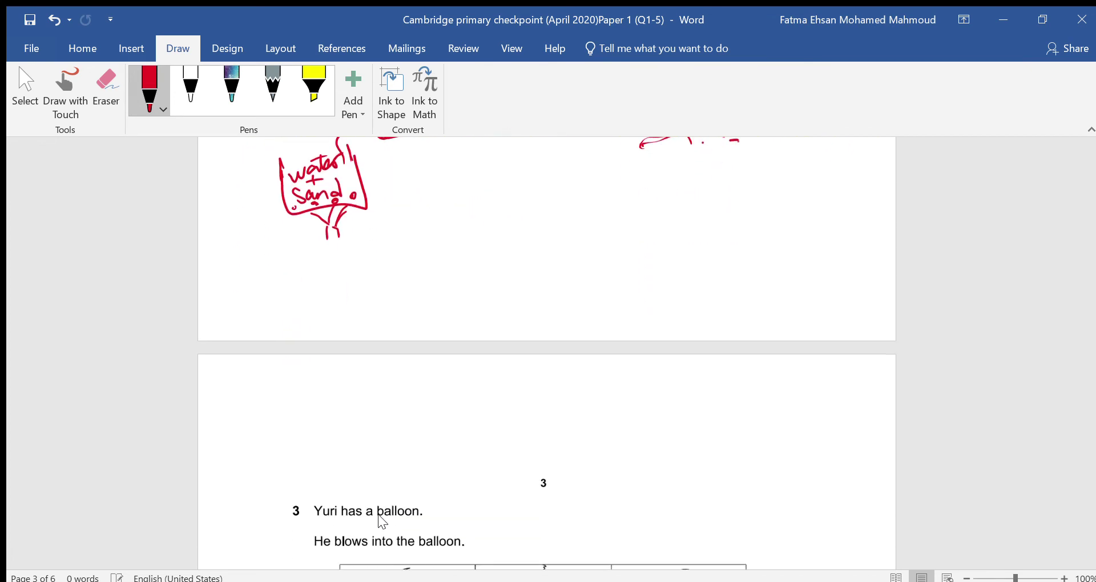
{"action": "scroll", "coordinate": [378, 515], "scroll_direction": "down", "scroll_amount": 5}
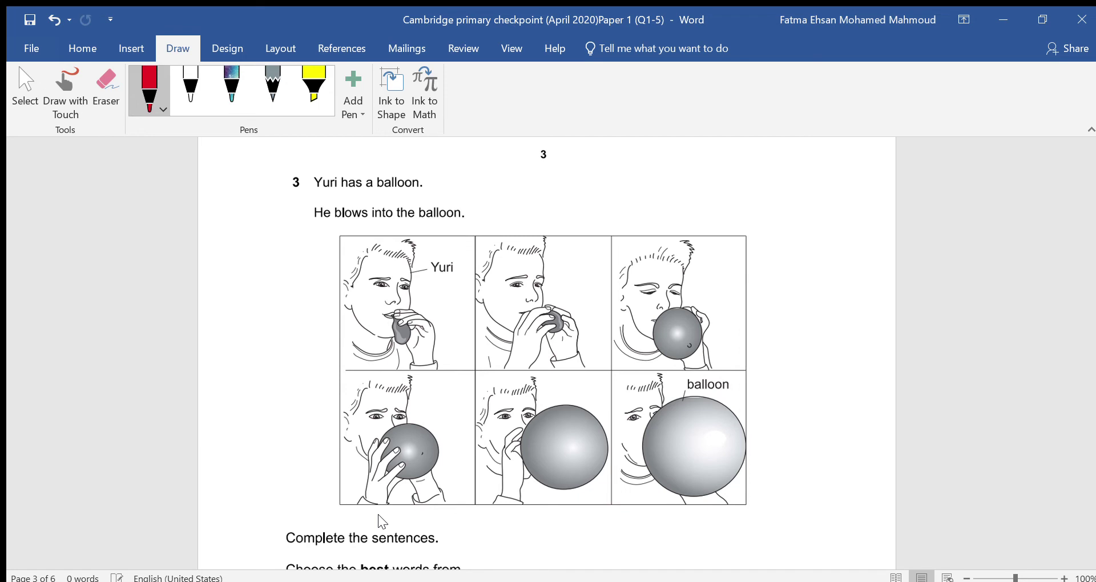
{"action": "left_click_drag", "start_coordinate": [431, 279], "coordinate": [458, 275]}
{"action": "scroll", "coordinate": [378, 515], "scroll_direction": "down", "scroll_amount": 5}
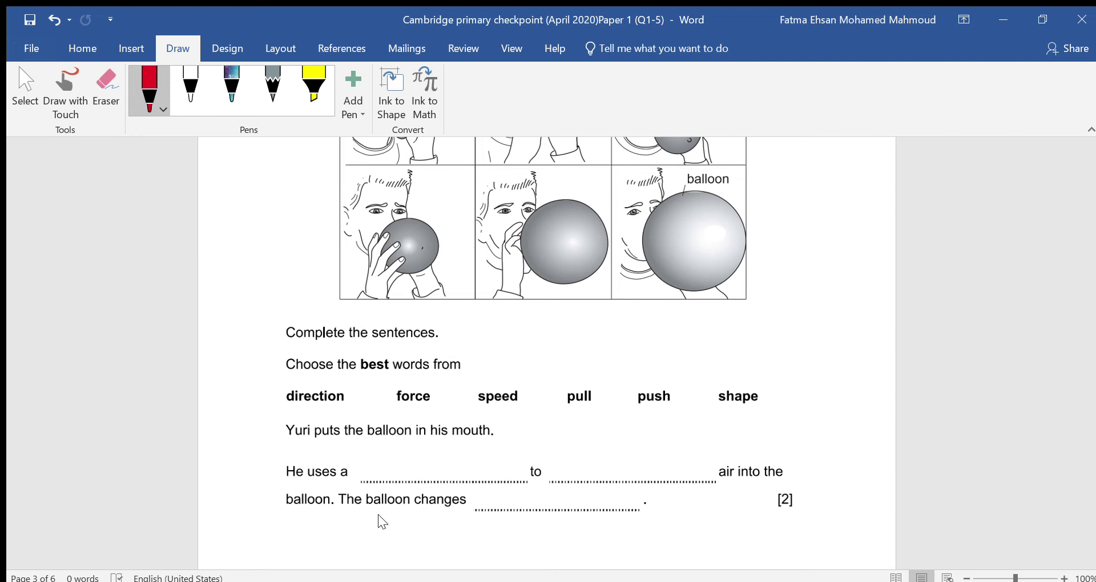
- Write 'Force' in the first blank and underline the word air
{"action": "mouse_move", "coordinate": [384, 455]}
{"action": "left_mouse_down"}
{"action": "mouse_move", "coordinate": [382, 480]}
{"action": "mouse_move", "coordinate": [412, 451]}
{"action": "left_mouse_up"}
{"action": "left_click_drag", "start_coordinate": [389, 470], "coordinate": [446, 462]}
{"action": "mouse_move", "coordinate": [463, 461]}
{"action": "left_mouse_down"}
{"action": "mouse_move", "coordinate": [464, 479]}
{"action": "mouse_move", "coordinate": [485, 481]}
{"action": "left_mouse_up"}
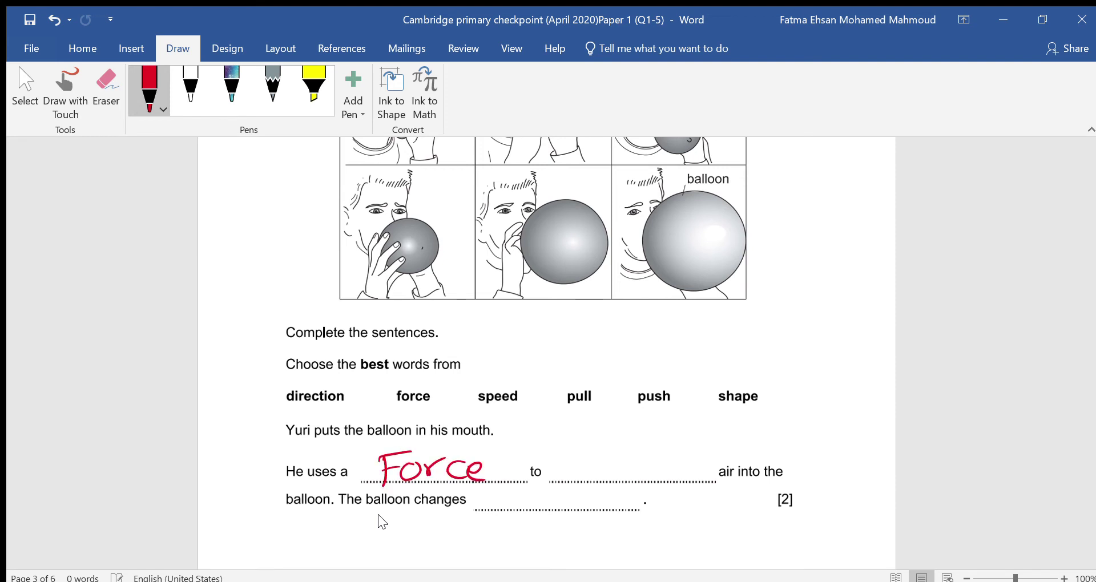
{"action": "mouse_move", "coordinate": [717, 480]}
{"action": "left_mouse_down"}
{"action": "mouse_move", "coordinate": [739, 483]}
{"action": "mouse_move", "coordinate": [720, 485]}
{"action": "left_mouse_up"}
- Circle push and shape in the word list and write 'Push' and 'shape' in the remaining blanks
{"action": "left_click_drag", "start_coordinate": [665, 374], "coordinate": [645, 375]}
{"action": "left_click_drag", "start_coordinate": [604, 451], "coordinate": [606, 478]}
{"action": "left_click_drag", "start_coordinate": [599, 446], "coordinate": [634, 478]}
{"action": "mouse_move", "coordinate": [648, 451]}
{"action": "left_mouse_down"}
{"action": "mouse_move", "coordinate": [651, 479]}
{"action": "mouse_move", "coordinate": [668, 479]}
{"action": "left_mouse_up"}
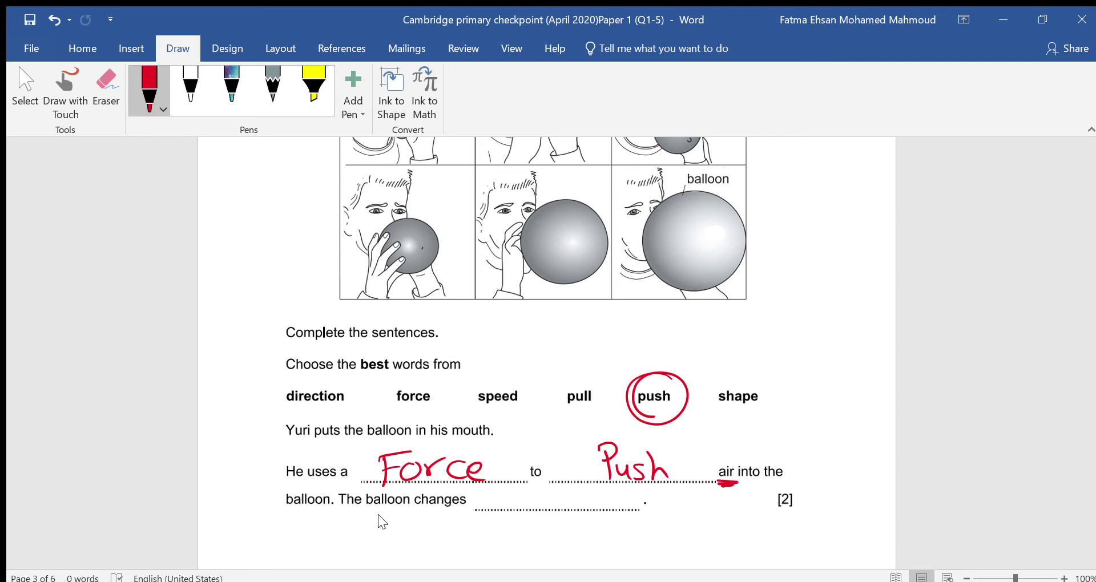
{"action": "left_click_drag", "start_coordinate": [742, 370], "coordinate": [753, 374]}
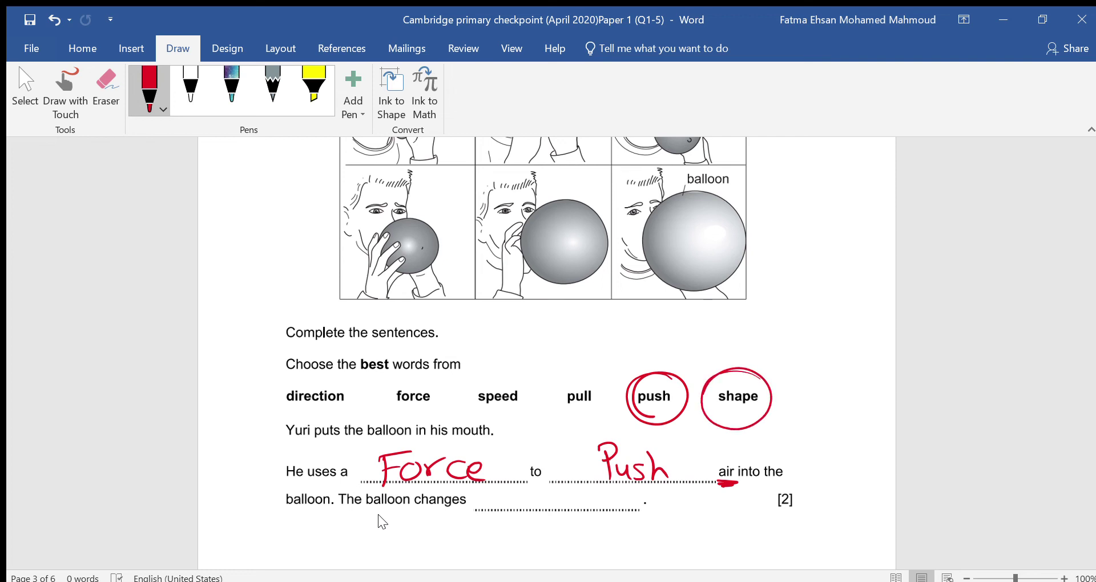
{"action": "left_click_drag", "start_coordinate": [536, 495], "coordinate": [526, 508]}
{"action": "mouse_move", "coordinate": [541, 486]}
{"action": "left_mouse_down"}
{"action": "mouse_move", "coordinate": [542, 505]}
{"action": "mouse_move", "coordinate": [571, 509]}
{"action": "mouse_move", "coordinate": [578, 530]}
{"action": "mouse_move", "coordinate": [604, 506]}
{"action": "left_mouse_up"}
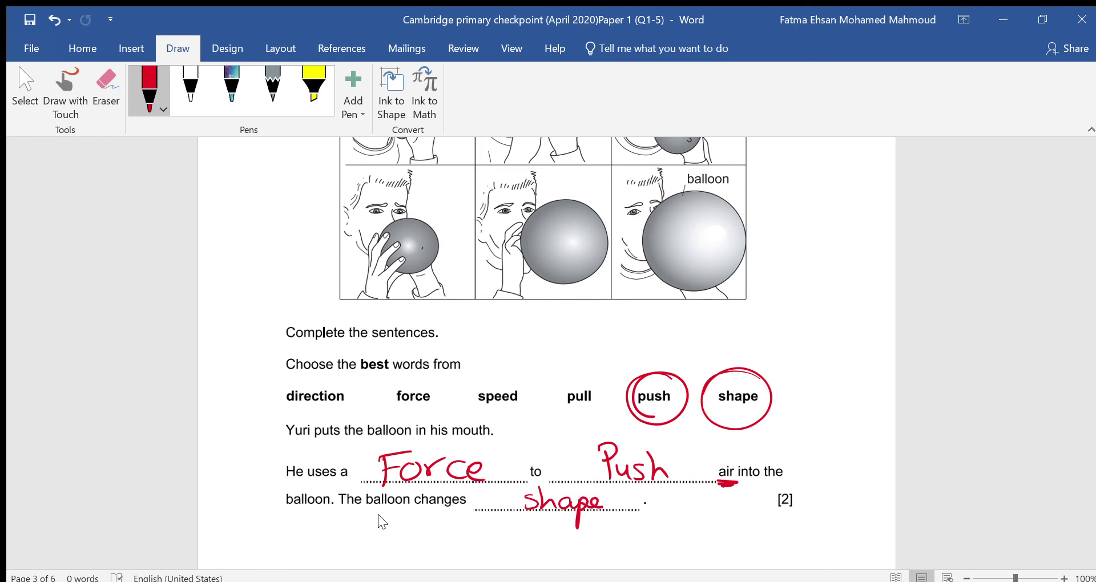
{"action": "scroll", "coordinate": [378, 515], "scroll_direction": "down", "scroll_amount": 3}
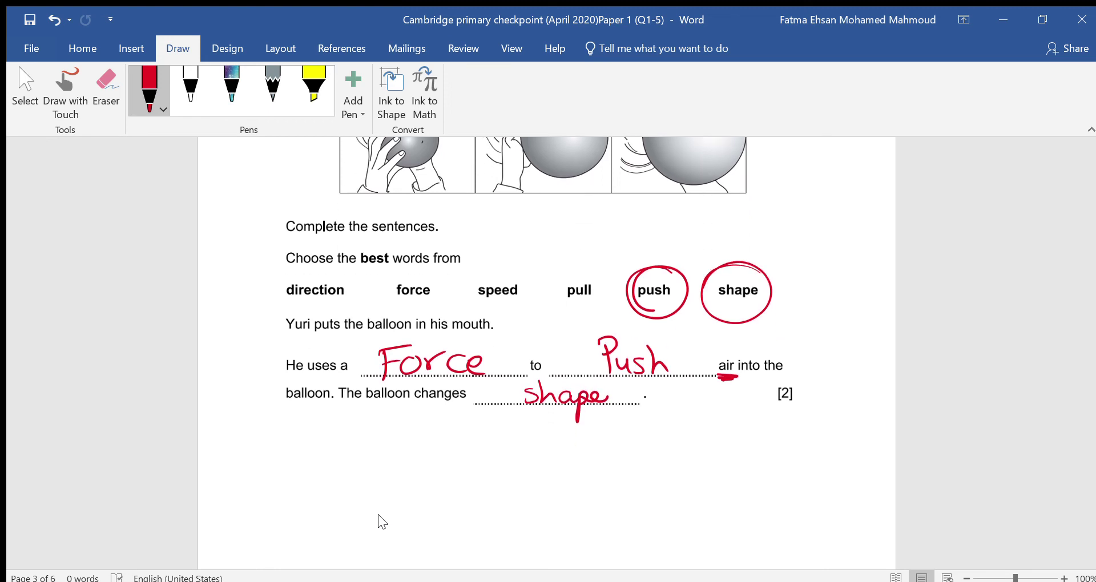
- Switch to the yellow highlighter and highlight the material and description headings
{"action": "scroll", "coordinate": [378, 515], "scroll_direction": "down", "scroll_amount": 8}
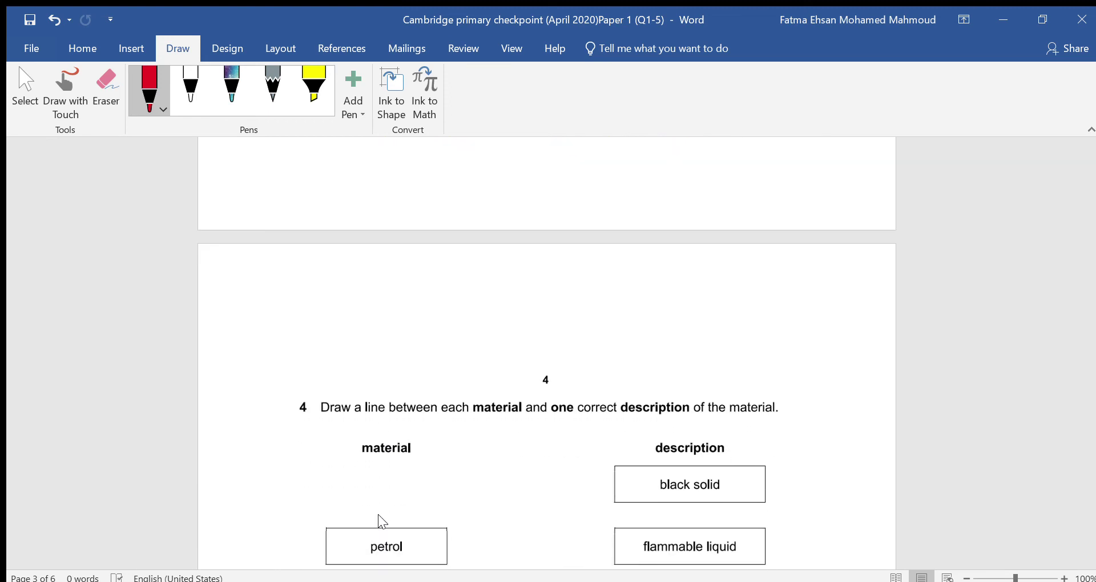
{"action": "scroll", "coordinate": [378, 515], "scroll_direction": "down", "scroll_amount": 2}
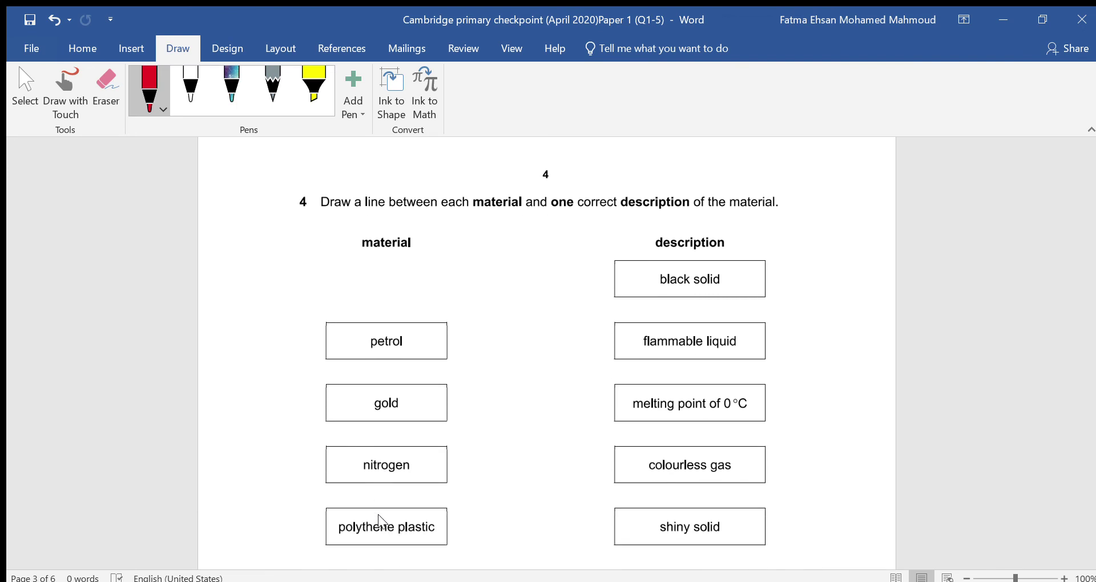
{"action": "scroll", "coordinate": [379, 521], "scroll_direction": "down", "scroll_amount": 1}
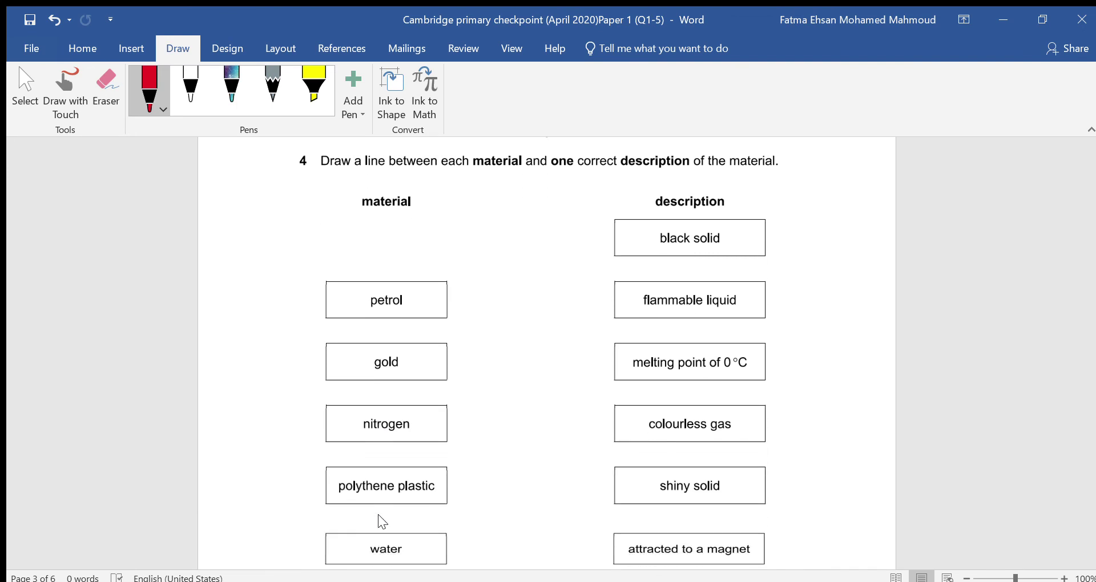
{"action": "scroll", "coordinate": [378, 515], "scroll_direction": "down", "scroll_amount": 1}
{"action": "scroll", "coordinate": [378, 515], "scroll_direction": "up", "scroll_amount": 2}
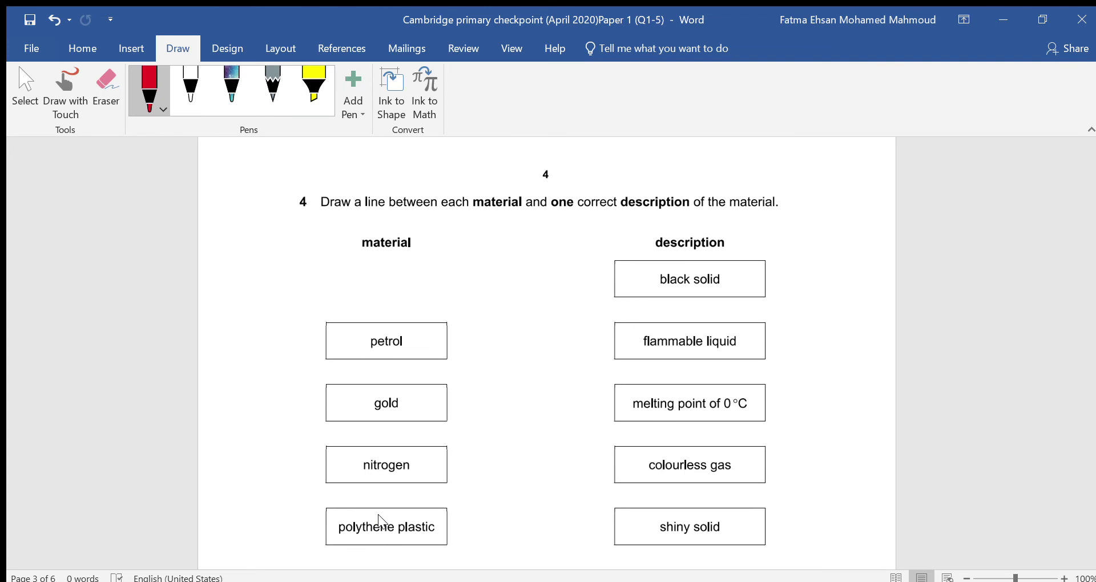
{"action": "left_click", "coordinate": [314, 86]}
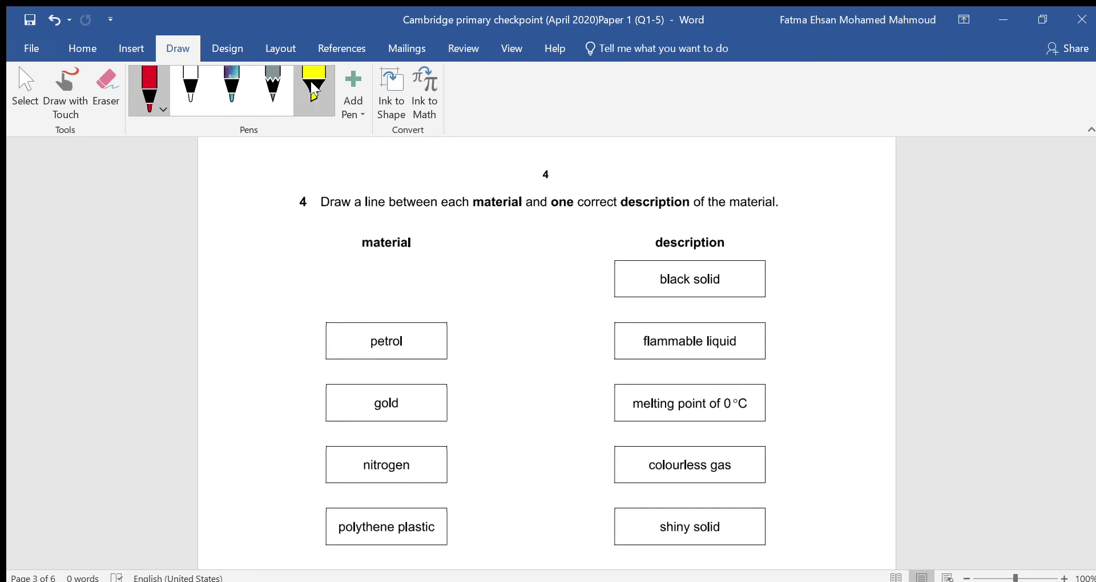
{"action": "mouse_move", "coordinate": [371, 225]}
{"action": "left_mouse_down"}
{"action": "mouse_move", "coordinate": [375, 251]}
{"action": "mouse_move", "coordinate": [388, 235]}
{"action": "left_mouse_up"}
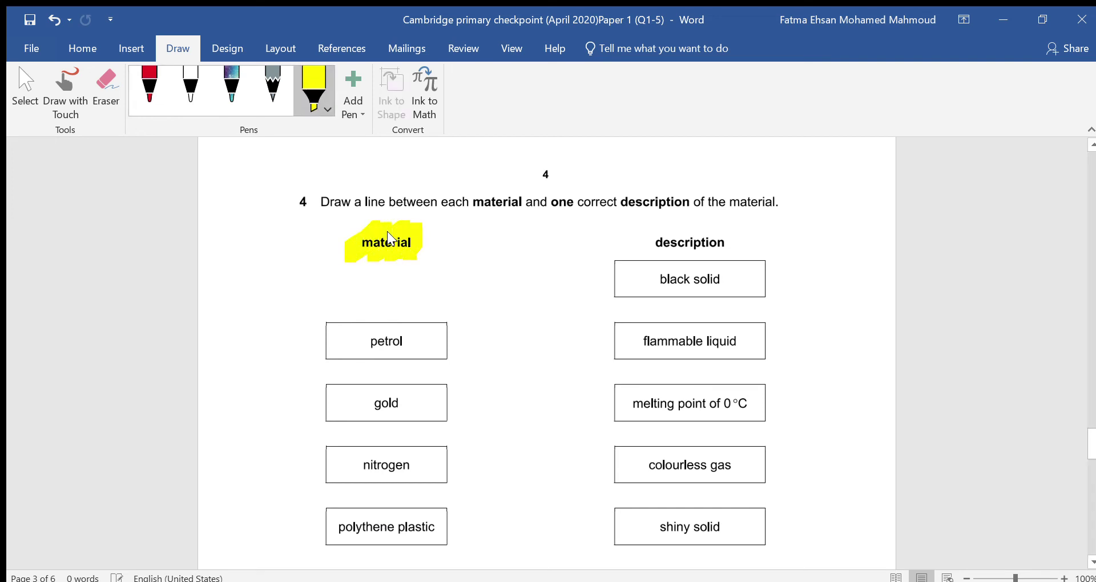
{"action": "mouse_move", "coordinate": [663, 230]}
{"action": "left_mouse_down"}
{"action": "mouse_move", "coordinate": [656, 251]}
{"action": "mouse_move", "coordinate": [731, 243]}
{"action": "left_mouse_up"}
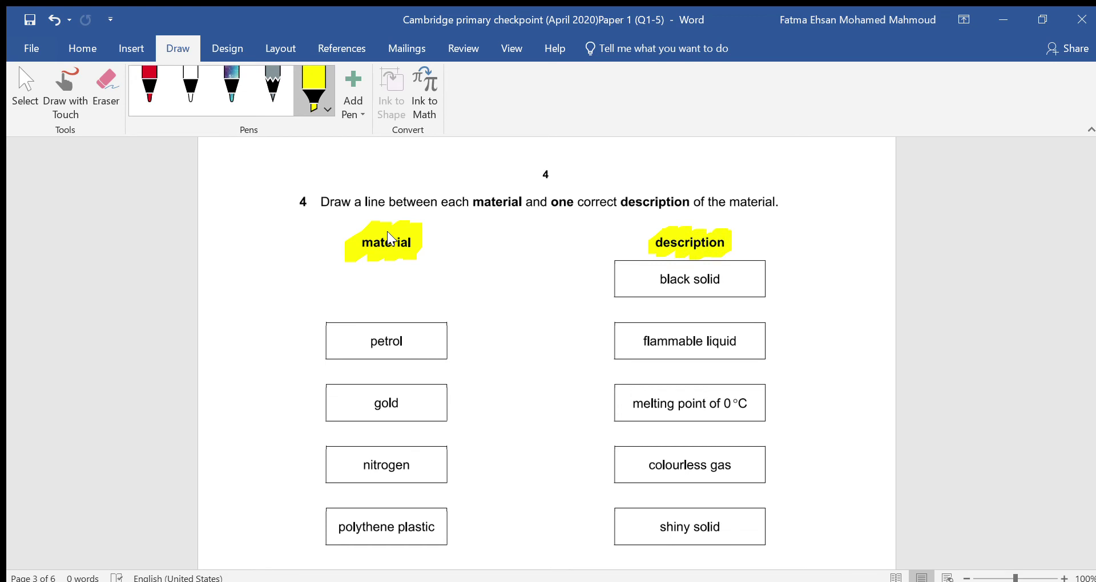
- Highlight the material names petrol, gold, nitrogen, polythene plastic and water in yellow
{"action": "scroll", "coordinate": [388, 237], "scroll_direction": "down", "scroll_amount": 3}
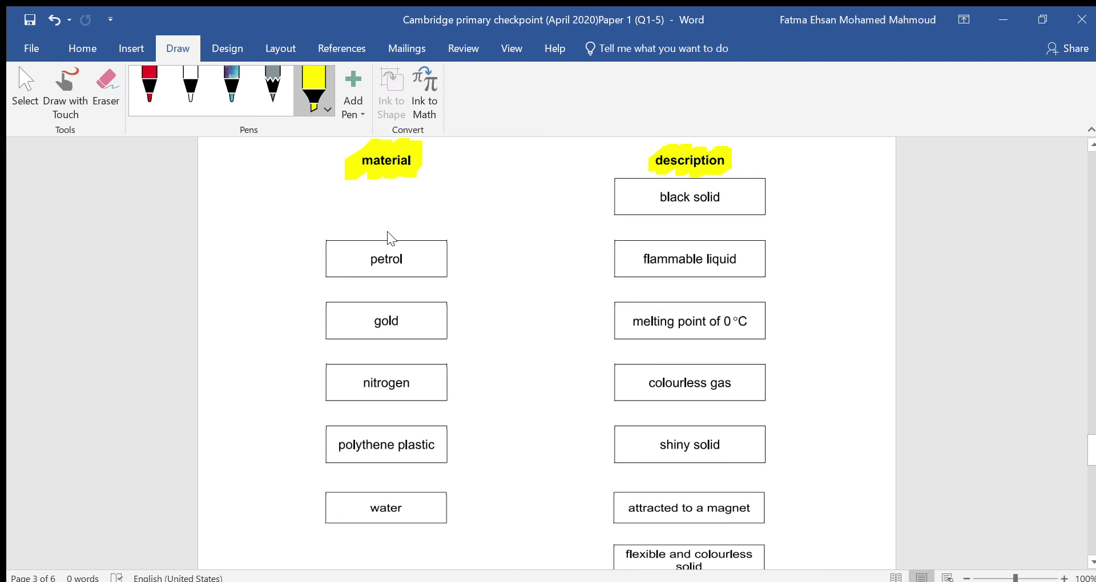
{"action": "left_click_drag", "start_coordinate": [362, 272], "coordinate": [408, 273]}
{"action": "left_click_drag", "start_coordinate": [368, 334], "coordinate": [412, 321]}
{"action": "left_click_drag", "start_coordinate": [359, 395], "coordinate": [416, 385]}
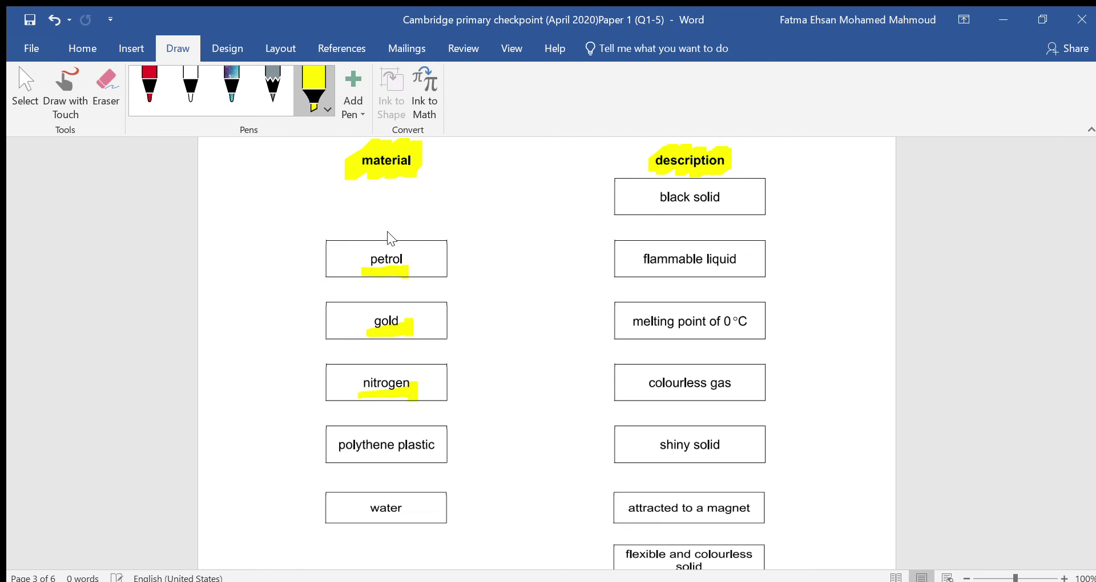
{"action": "left_click_drag", "start_coordinate": [338, 455], "coordinate": [436, 460]}
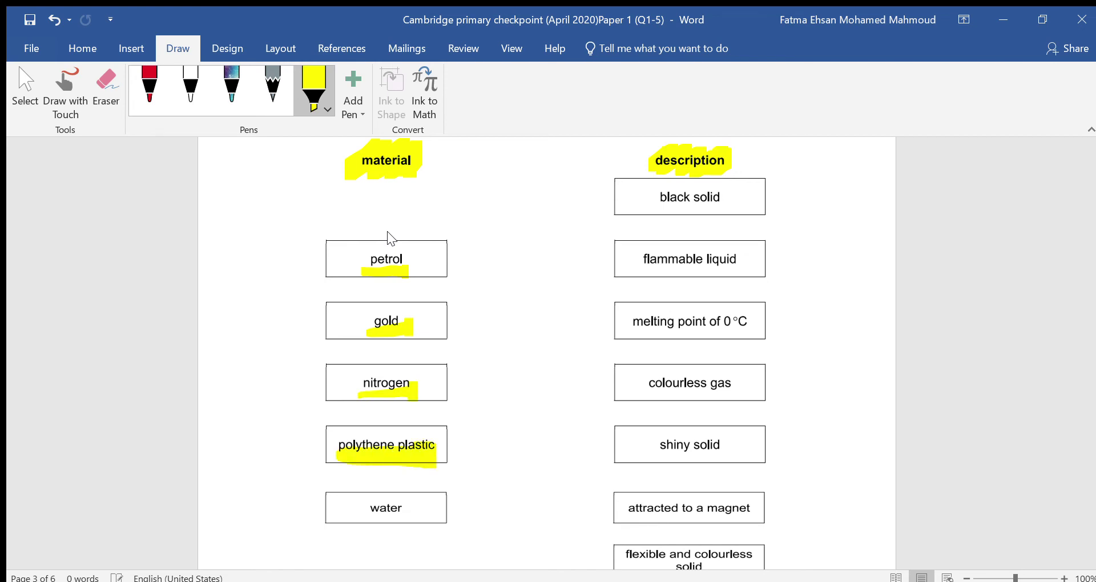
{"action": "left_click_drag", "start_coordinate": [365, 520], "coordinate": [411, 518]}
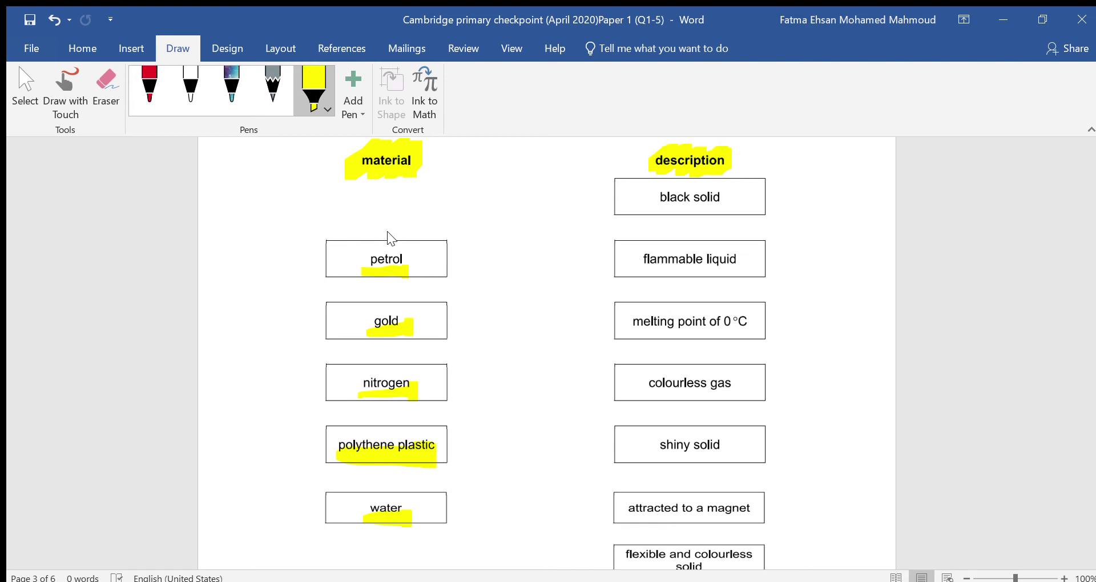
{"action": "scroll", "coordinate": [387, 231], "scroll_direction": "down", "scroll_amount": 2}
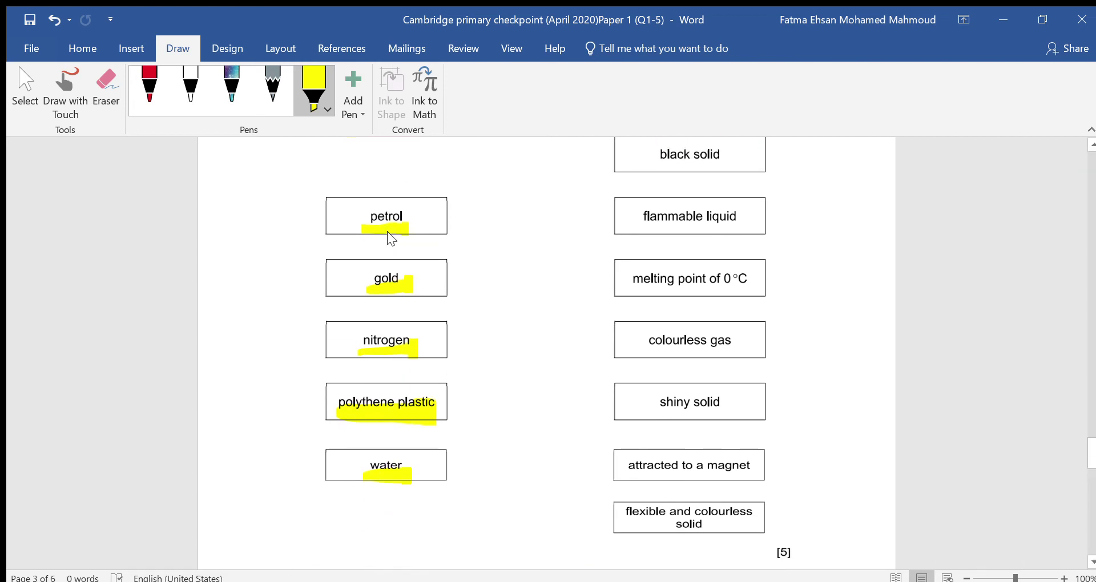
- Circle the petrol-pump picture in yellow, then select the red pen
{"action": "scroll", "coordinate": [388, 231], "scroll_direction": "up", "scroll_amount": 2}
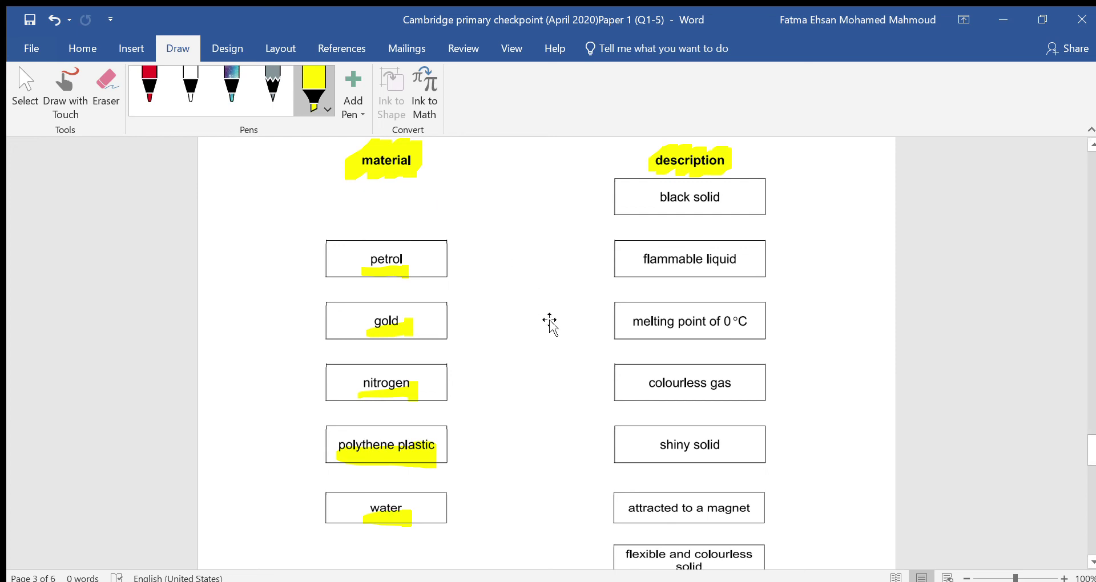
{"action": "scroll", "coordinate": [549, 324], "scroll_direction": "down", "scroll_amount": 5}
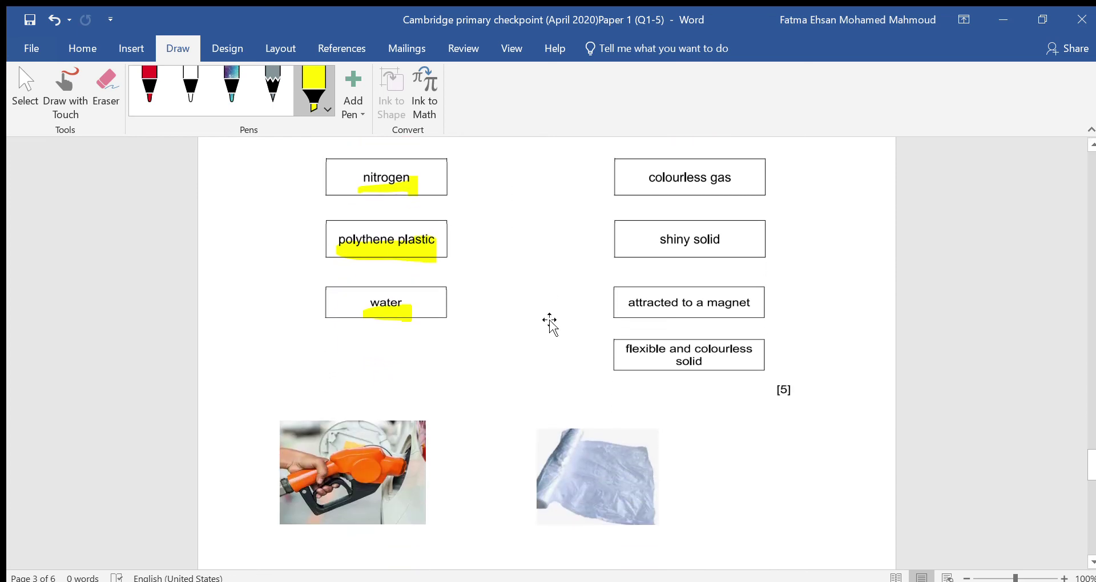
{"action": "mouse_move", "coordinate": [404, 380]}
{"action": "left_mouse_down"}
{"action": "mouse_move", "coordinate": [394, 371]}
{"action": "mouse_move", "coordinate": [297, 520]}
{"action": "mouse_move", "coordinate": [462, 434]}
{"action": "mouse_move", "coordinate": [371, 354]}
{"action": "left_mouse_up"}
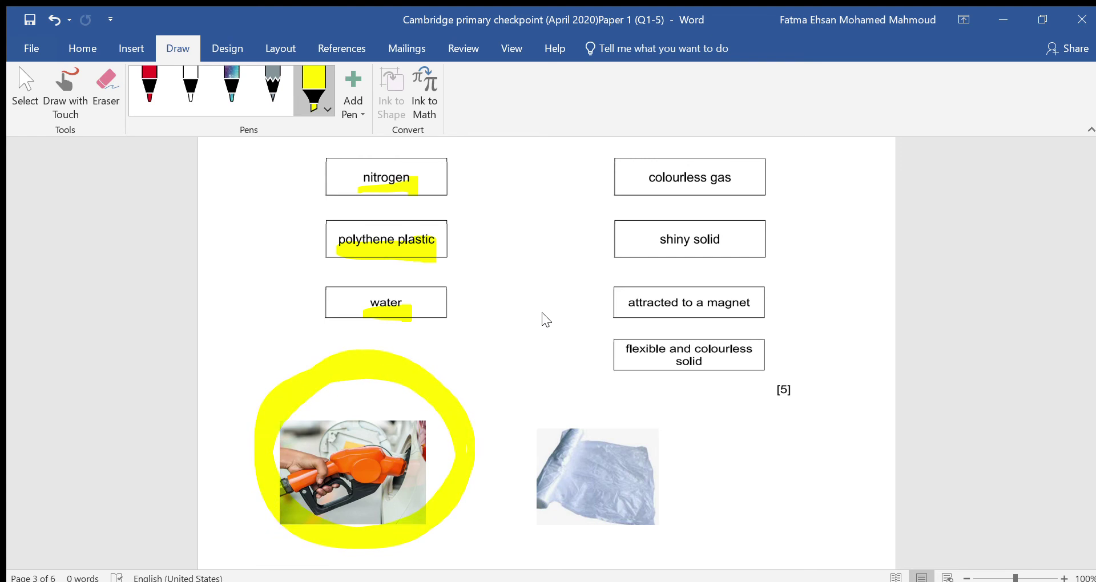
{"action": "scroll", "coordinate": [543, 313], "scroll_direction": "up", "scroll_amount": 6}
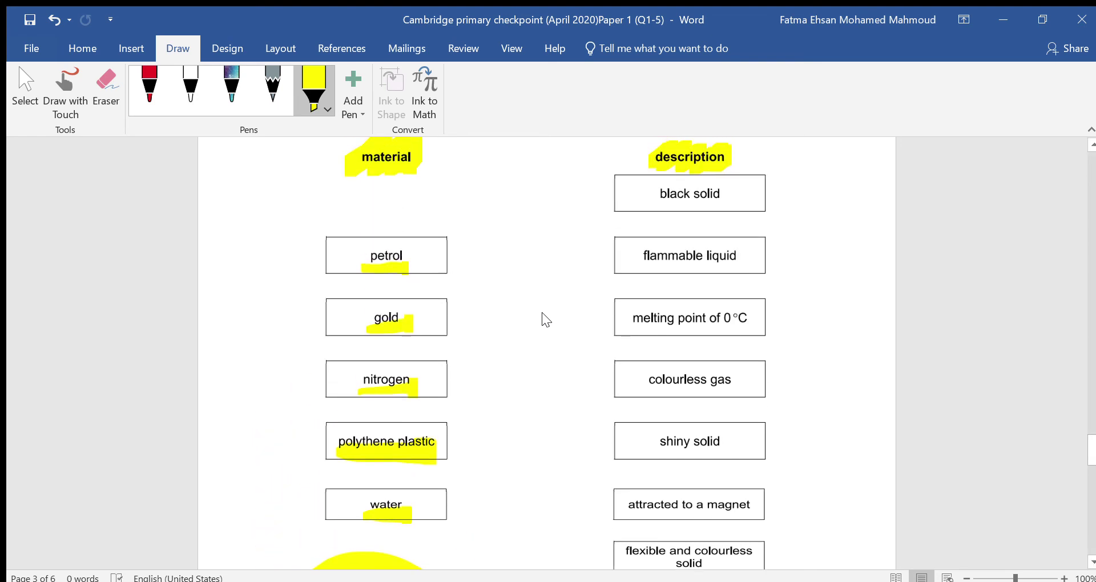
{"action": "scroll", "coordinate": [542, 313], "scroll_direction": "up", "scroll_amount": 1}
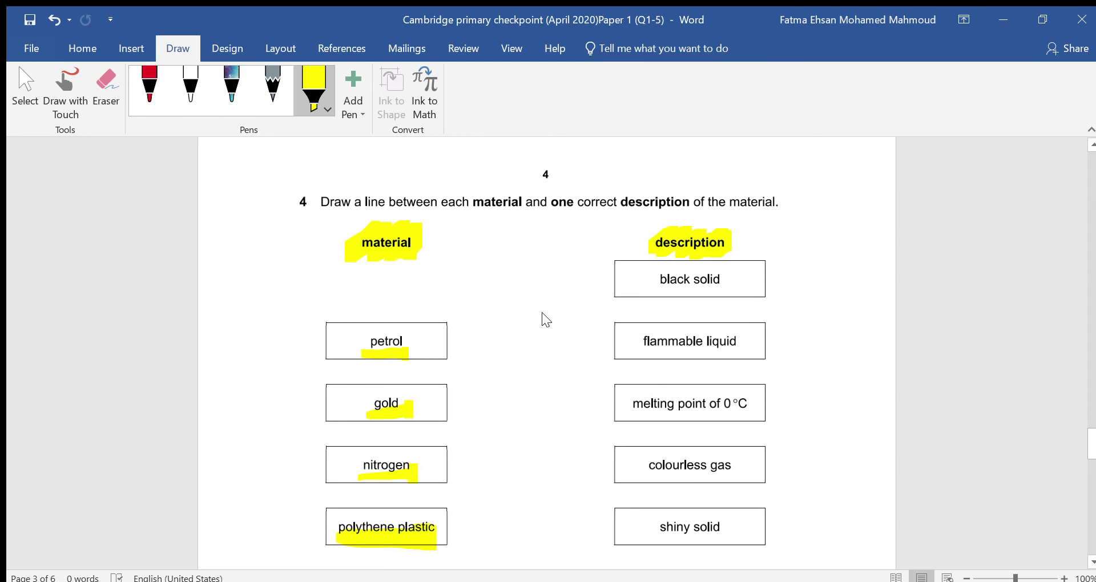
{"action": "left_click", "coordinate": [142, 72]}
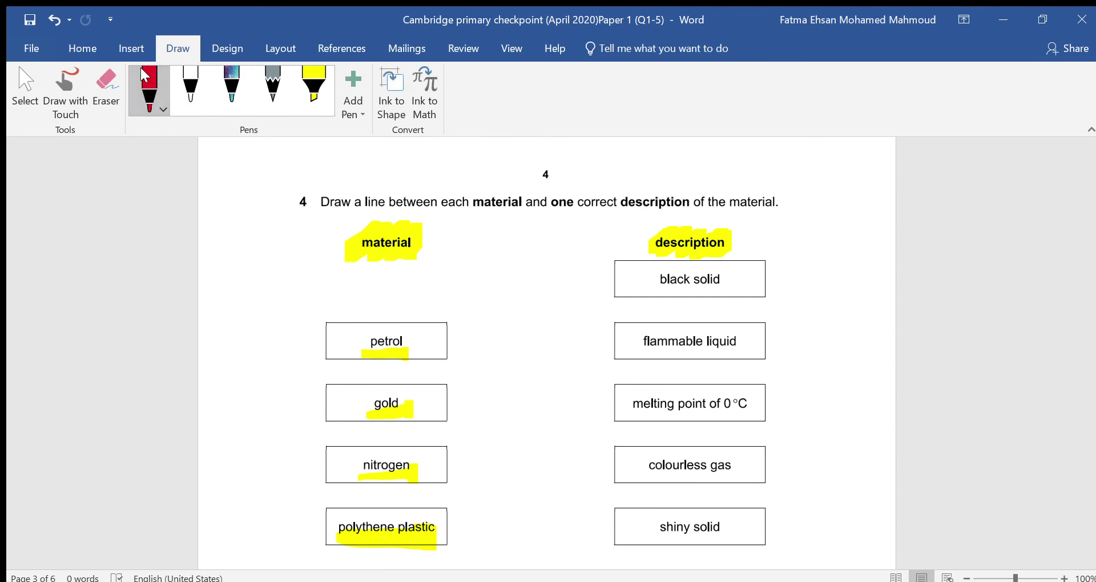
- Draw red lines petrol→flammable liquid, gold→shiny solid and nitrogen→colourless gas, underlining 'shiny solid'
{"action": "left_click_drag", "start_coordinate": [415, 343], "coordinate": [639, 352]}
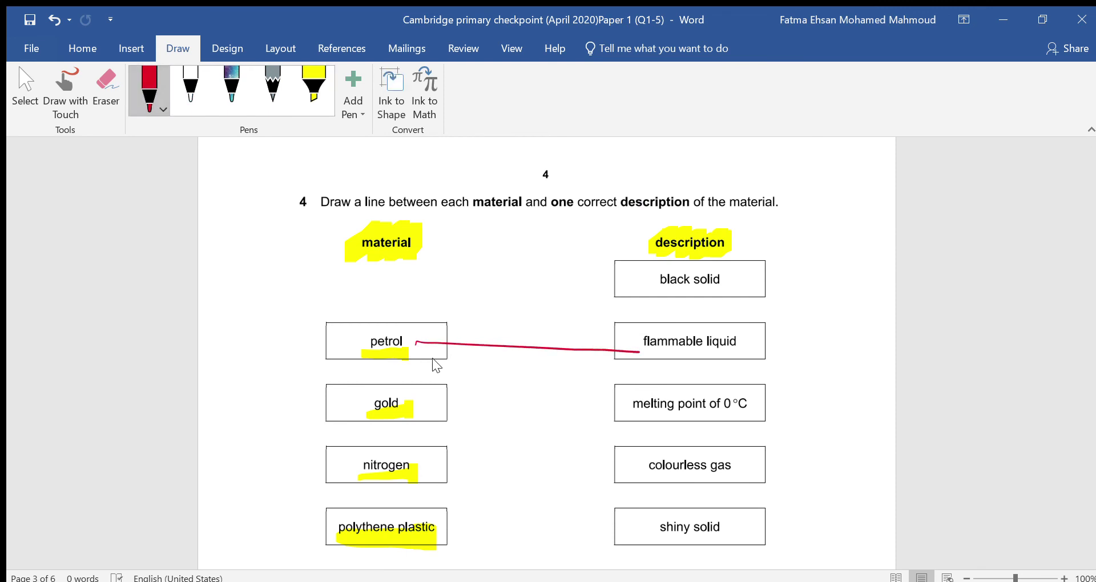
{"action": "scroll", "coordinate": [433, 358], "scroll_direction": "down", "scroll_amount": 1}
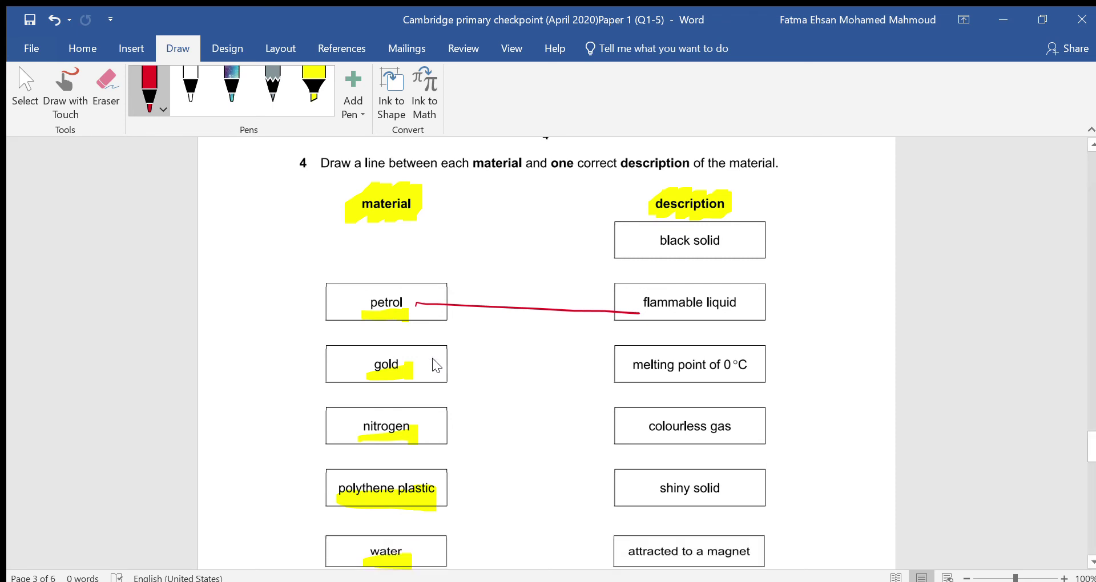
{"action": "scroll", "coordinate": [433, 358], "scroll_direction": "down", "scroll_amount": 2}
{"action": "scroll", "coordinate": [433, 359], "scroll_direction": "up", "scroll_amount": 1}
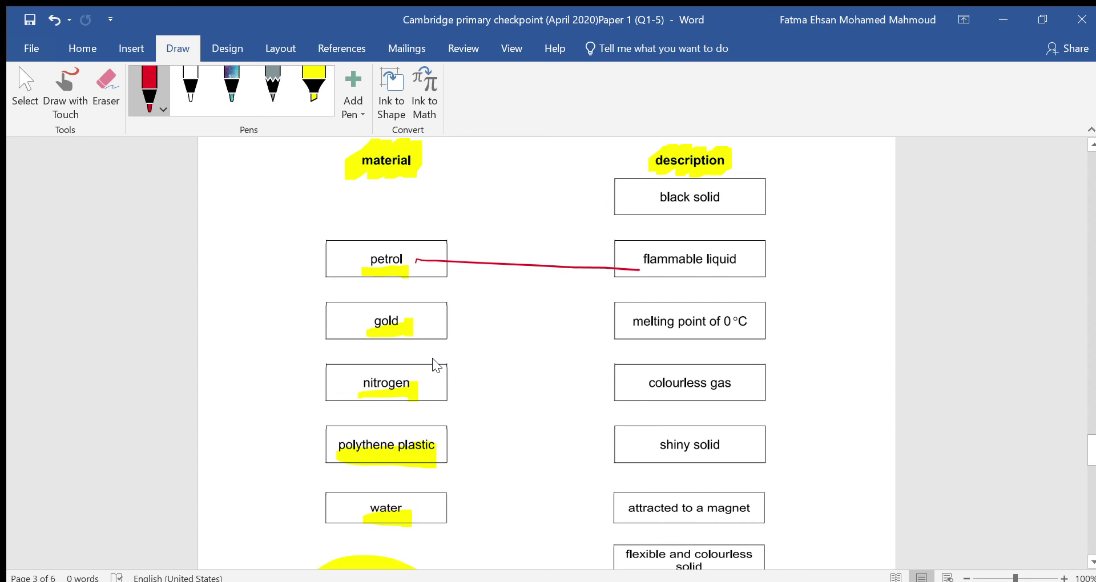
{"action": "left_click_drag", "start_coordinate": [658, 457], "coordinate": [695, 456]}
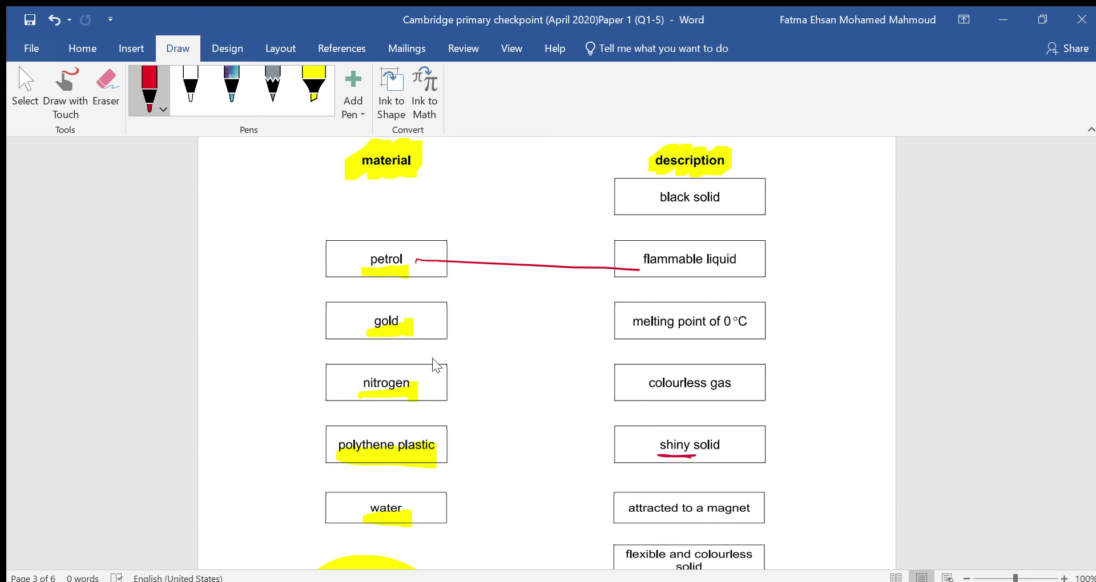
{"action": "left_click_drag", "start_coordinate": [441, 323], "coordinate": [638, 451]}
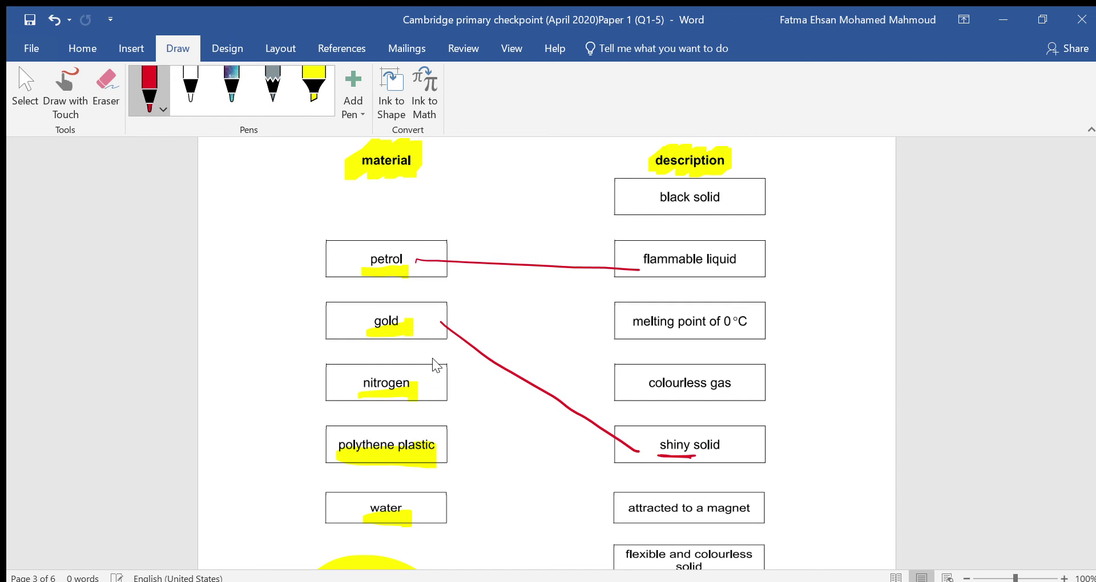
{"action": "left_click_drag", "start_coordinate": [433, 388], "coordinate": [639, 378]}
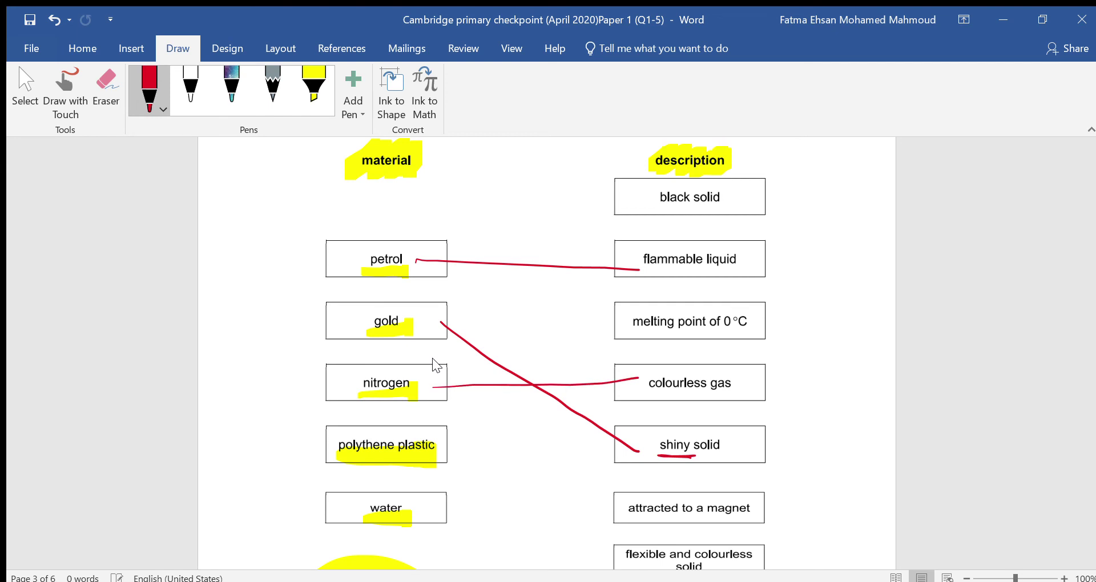
- Circle the polythene bag picture in red with marks beneath it
{"action": "scroll", "coordinate": [433, 358], "scroll_direction": "down", "scroll_amount": 5}
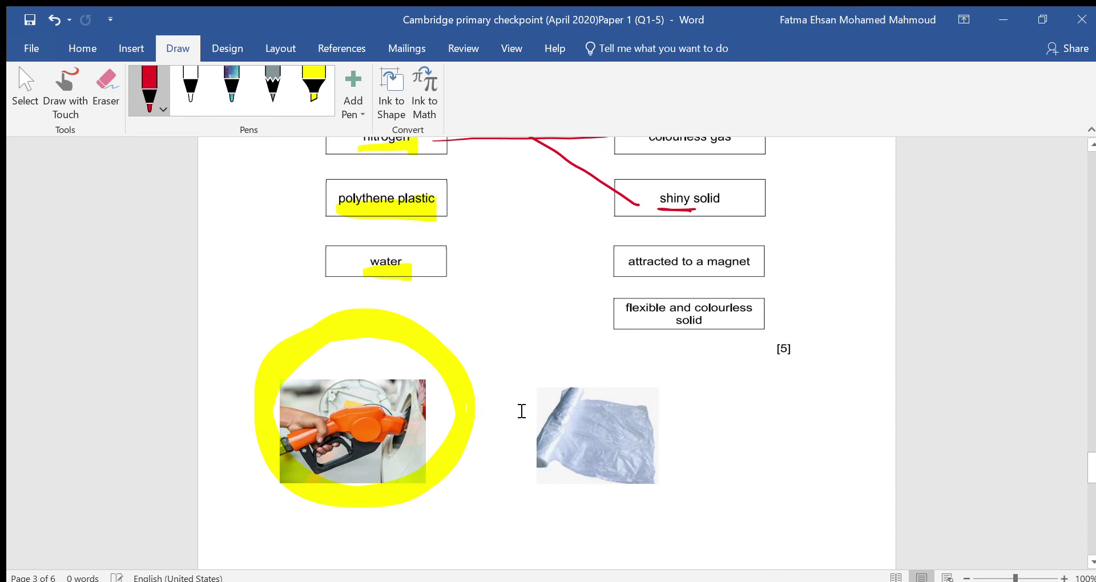
{"action": "mouse_move", "coordinate": [596, 343]}
{"action": "left_mouse_down"}
{"action": "mouse_move", "coordinate": [572, 344]}
{"action": "mouse_move", "coordinate": [514, 389]}
{"action": "mouse_move", "coordinate": [571, 340]}
{"action": "left_mouse_up"}
{"action": "left_click_drag", "start_coordinate": [626, 499], "coordinate": [644, 507]}
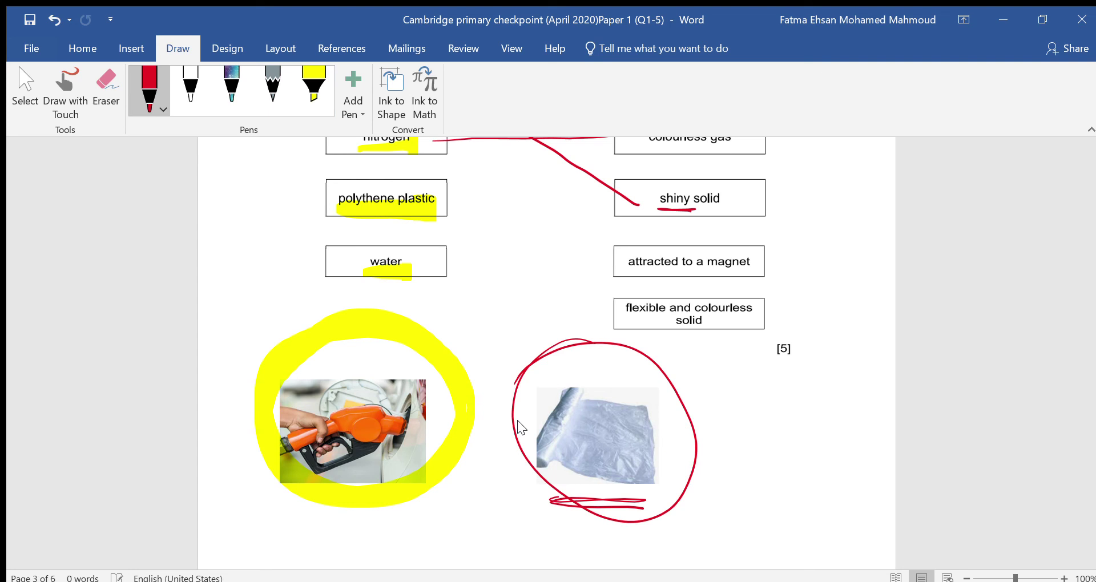
- Draw red lines polythene plastic→flexible and colourless solid and water→melting point of 0 °C
{"action": "scroll", "coordinate": [518, 421], "scroll_direction": "up", "scroll_amount": 1}
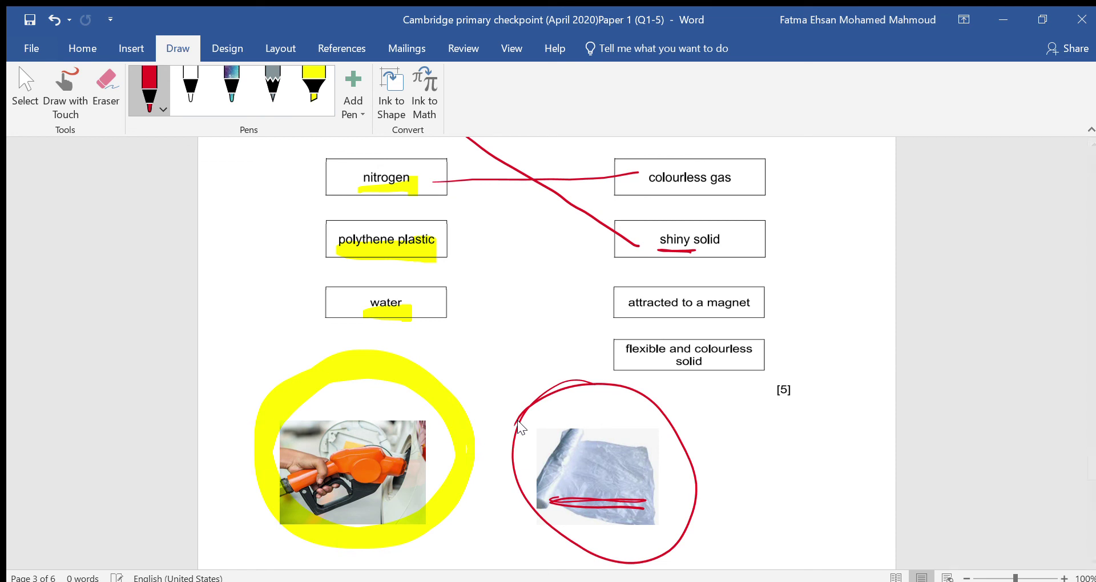
{"action": "left_click_drag", "start_coordinate": [447, 242], "coordinate": [622, 363]}
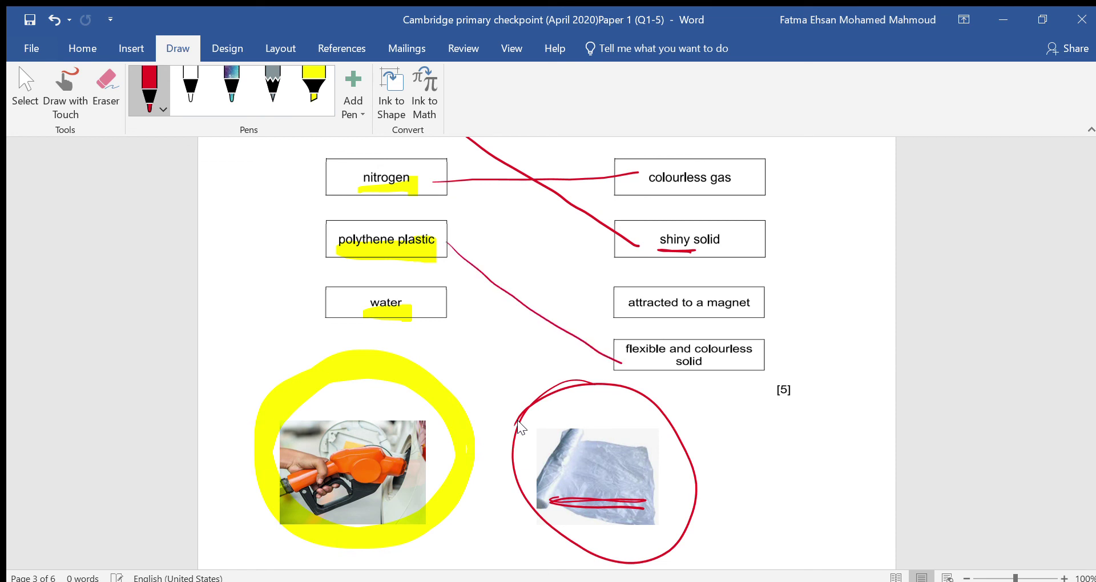
{"action": "mouse_move", "coordinate": [368, 318]}
{"action": "left_mouse_down"}
{"action": "mouse_move", "coordinate": [409, 320]}
{"action": "mouse_move", "coordinate": [388, 323]}
{"action": "left_mouse_up"}
{"action": "scroll", "coordinate": [517, 420], "scroll_direction": "up", "scroll_amount": 5}
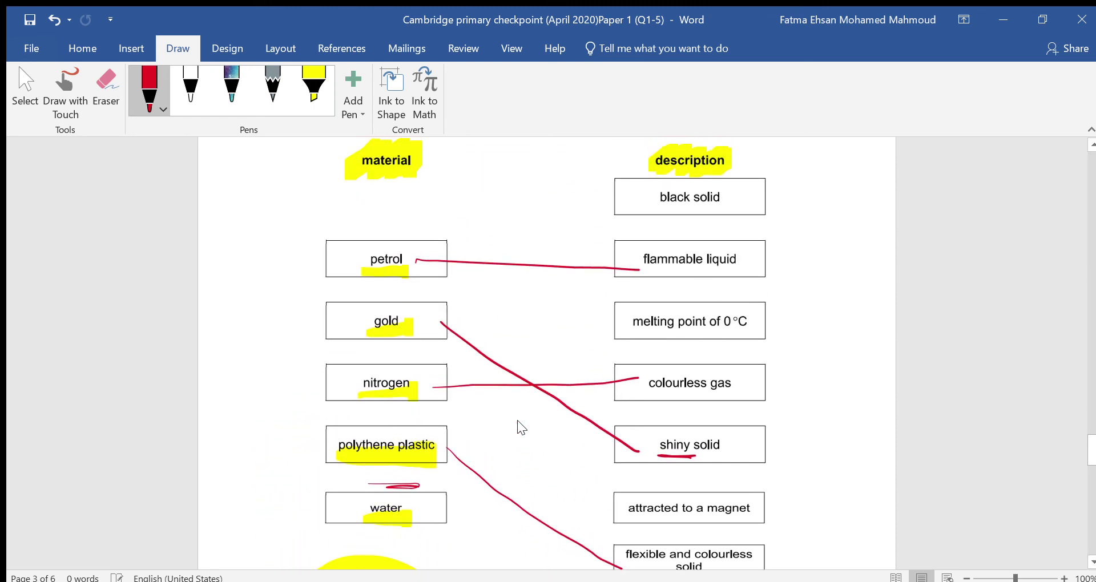
{"action": "left_click_drag", "start_coordinate": [625, 315], "coordinate": [409, 514]}
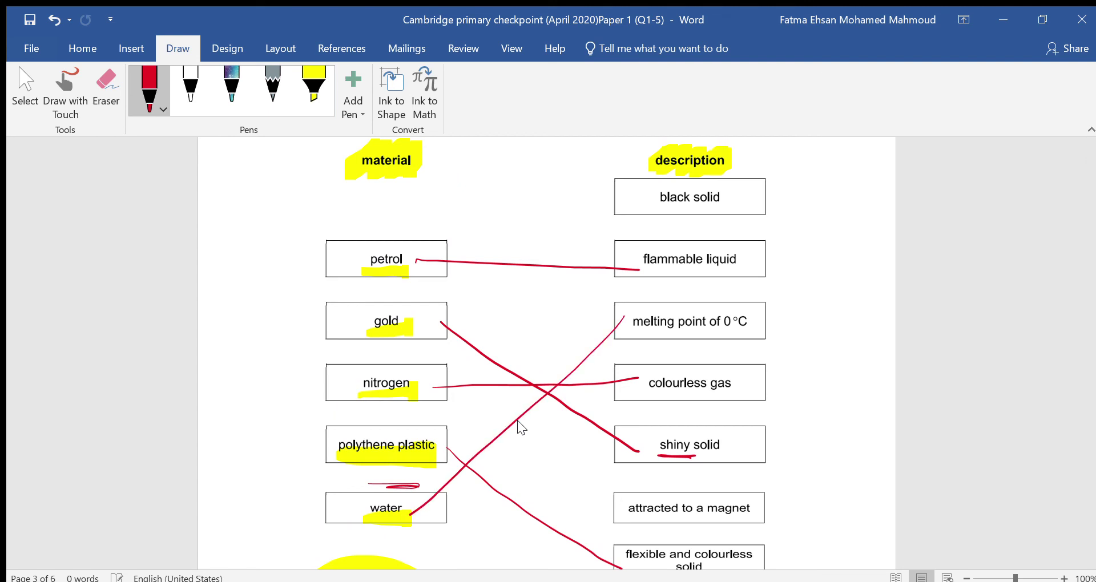
{"action": "scroll", "coordinate": [517, 421], "scroll_direction": "down", "scroll_amount": 10}
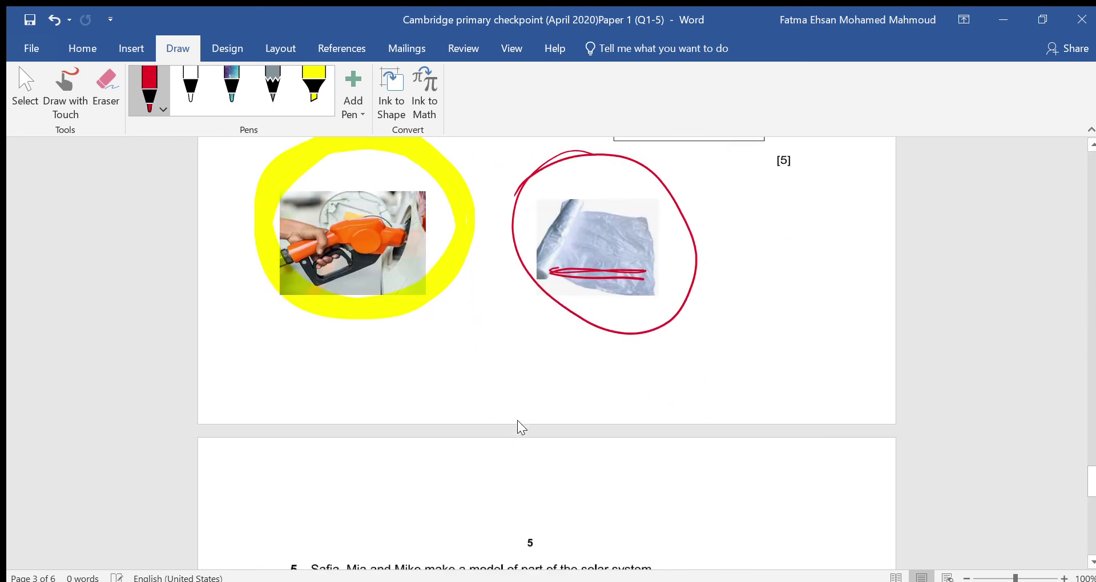
- Scroll to question 5, circle and underline 'solar system' in red, and reach the hoop-and-balls model
{"action": "scroll", "coordinate": [517, 420], "scroll_direction": "down", "scroll_amount": 5}
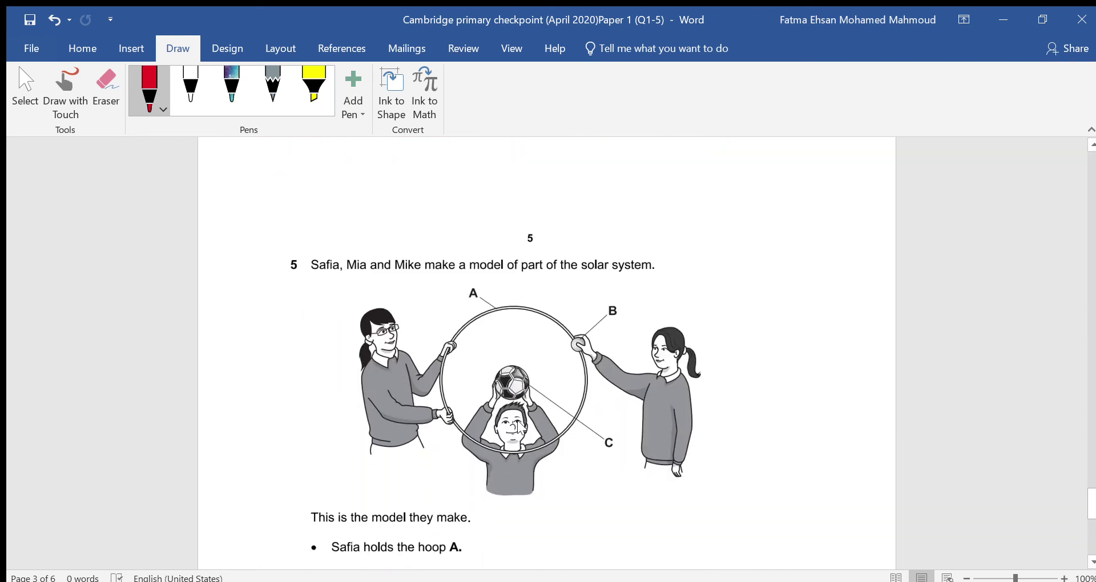
{"action": "scroll", "coordinate": [517, 422], "scroll_direction": "down", "scroll_amount": 1}
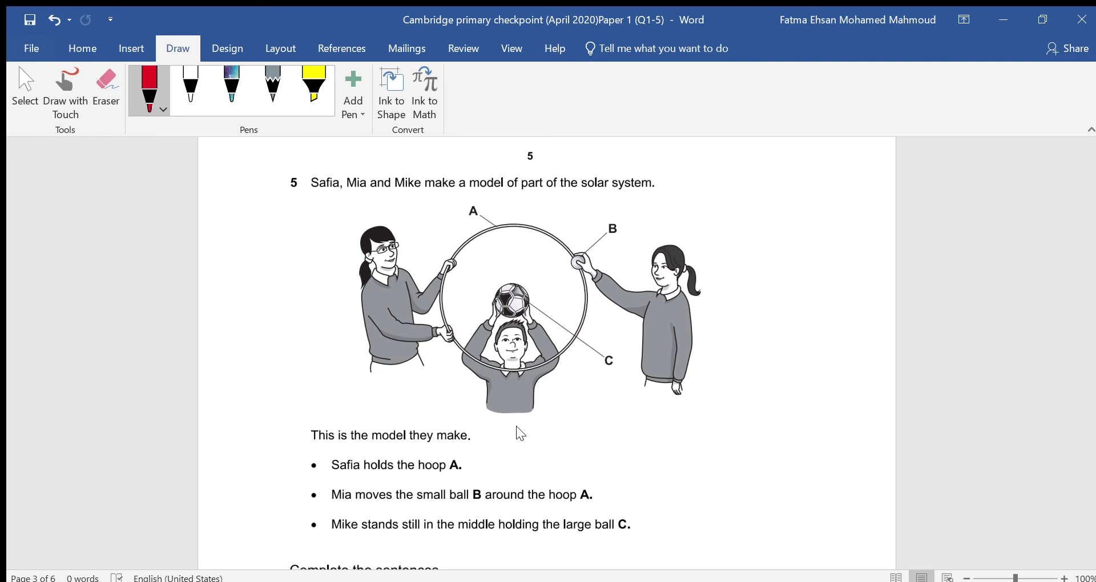
{"action": "mouse_move", "coordinate": [653, 166]}
{"action": "left_mouse_down"}
{"action": "mouse_move", "coordinate": [612, 165]}
{"action": "mouse_move", "coordinate": [657, 197]}
{"action": "mouse_move", "coordinate": [650, 169]}
{"action": "left_mouse_up"}
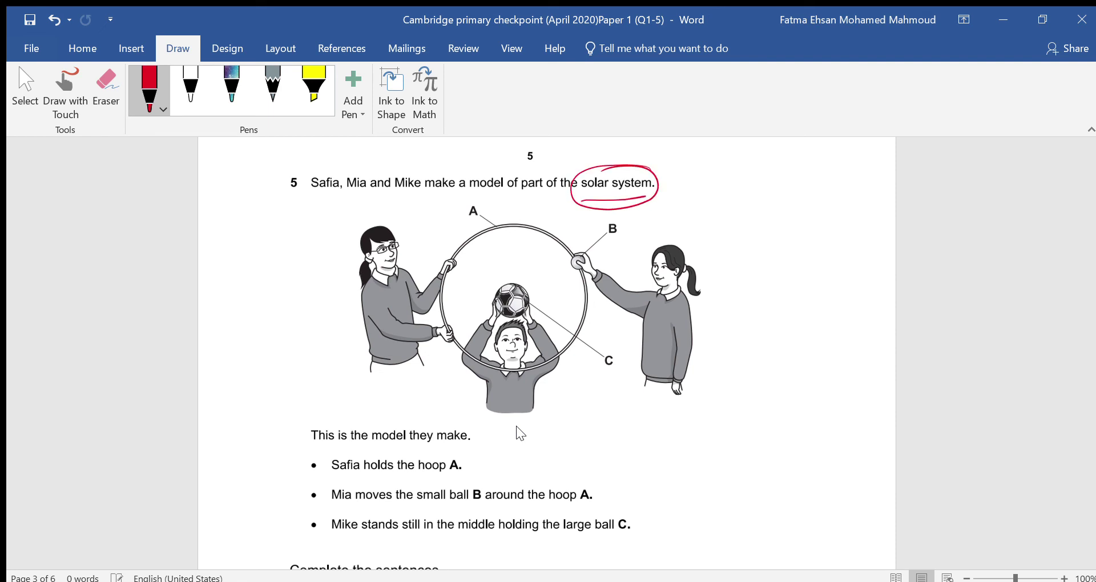
{"action": "left_click_drag", "start_coordinate": [582, 201], "coordinate": [646, 196]}
{"action": "scroll", "coordinate": [516, 426], "scroll_direction": "down", "scroll_amount": 4}
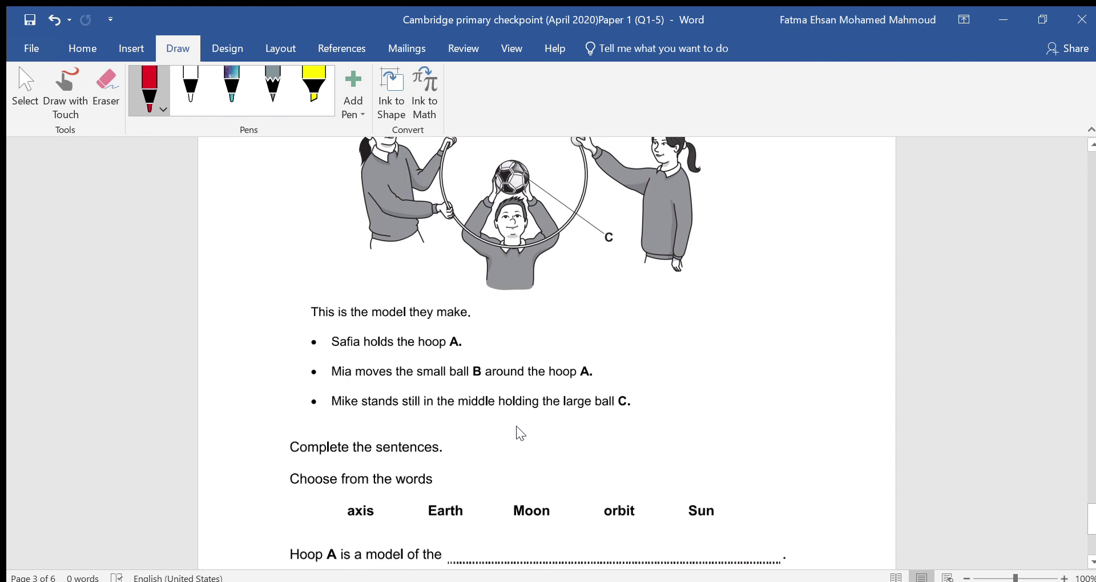
{"action": "scroll", "coordinate": [516, 426], "scroll_direction": "down", "scroll_amount": 3}
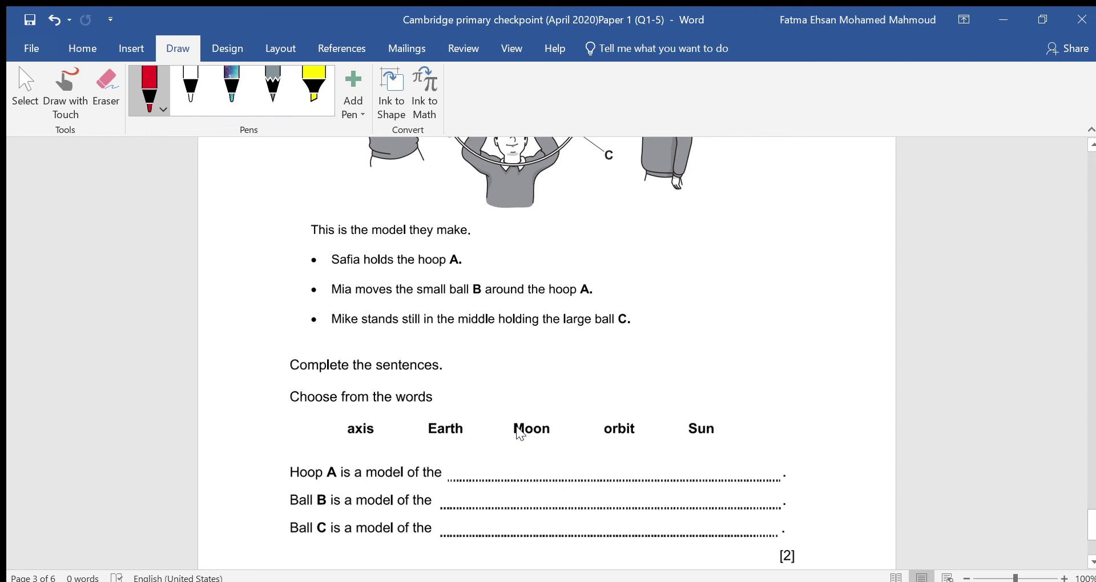
{"action": "scroll", "coordinate": [516, 427], "scroll_direction": "down", "scroll_amount": 7}
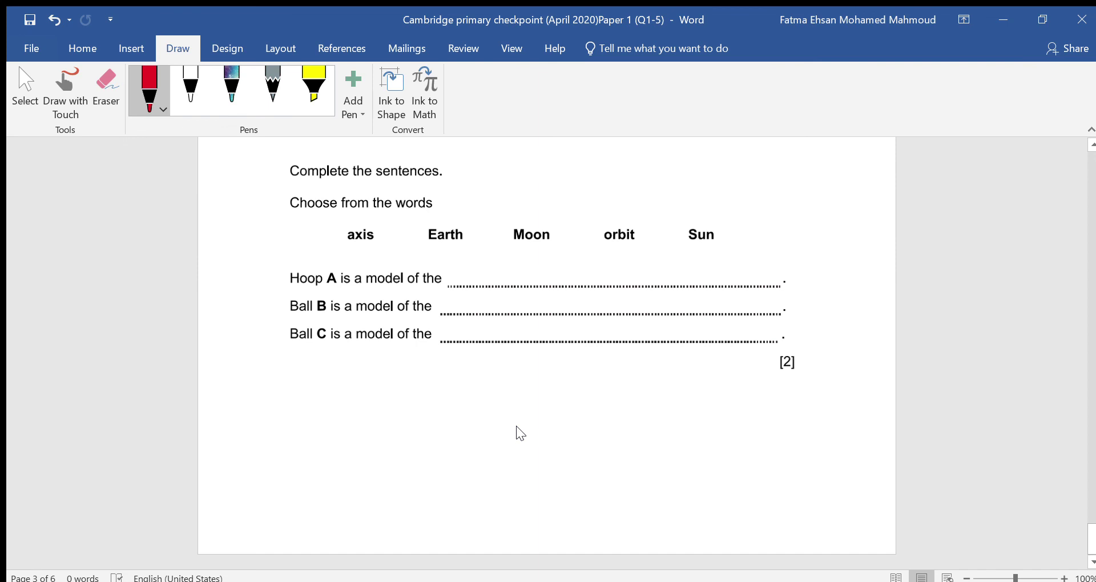
- Handwrite 'solar system' in red below the sentences and sketch a striped sun circle
{"action": "mouse_move", "coordinate": [254, 414]}
{"action": "left_mouse_down"}
{"action": "mouse_move", "coordinate": [240, 435]}
{"action": "mouse_move", "coordinate": [264, 412]}
{"action": "mouse_move", "coordinate": [285, 417]}
{"action": "mouse_move", "coordinate": [292, 391]}
{"action": "mouse_move", "coordinate": [326, 382]}
{"action": "mouse_move", "coordinate": [313, 411]}
{"action": "mouse_move", "coordinate": [344, 372]}
{"action": "mouse_move", "coordinate": [371, 370]}
{"action": "left_mouse_up"}
{"action": "mouse_move", "coordinate": [239, 448]}
{"action": "left_mouse_down"}
{"action": "mouse_move", "coordinate": [372, 379]}
{"action": "mouse_move", "coordinate": [409, 403]}
{"action": "mouse_move", "coordinate": [392, 434]}
{"action": "left_mouse_up"}
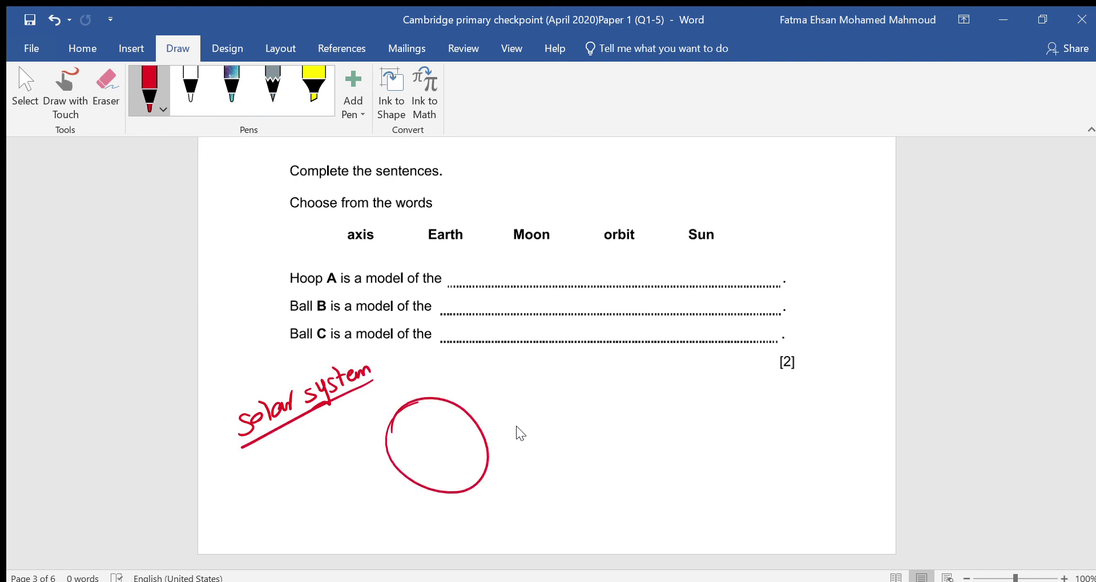
{"action": "mouse_move", "coordinate": [427, 404]}
{"action": "left_mouse_down"}
{"action": "mouse_move", "coordinate": [413, 456]}
{"action": "mouse_move", "coordinate": [426, 471]}
{"action": "left_mouse_up"}
{"action": "left_click_drag", "start_coordinate": [448, 417], "coordinate": [448, 471]}
{"action": "left_click_drag", "start_coordinate": [365, 453], "coordinate": [388, 444]}
- Draw red rays all around the circle to make it a sun
{"action": "left_click_drag", "start_coordinate": [400, 477], "coordinate": [388, 511]}
{"action": "left_click_drag", "start_coordinate": [431, 497], "coordinate": [430, 519]}
{"action": "left_click_drag", "start_coordinate": [468, 498], "coordinate": [487, 521]}
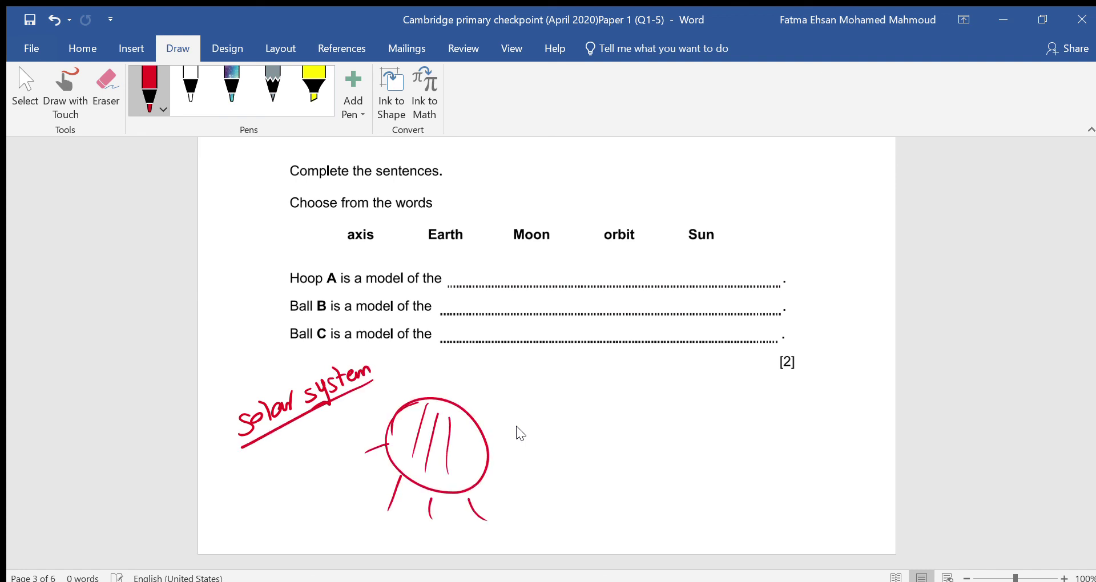
{"action": "left_click_drag", "start_coordinate": [488, 482], "coordinate": [509, 497]}
{"action": "mouse_move", "coordinate": [494, 454]}
{"action": "left_mouse_down"}
{"action": "mouse_move", "coordinate": [516, 437]}
{"action": "mouse_move", "coordinate": [495, 406]}
{"action": "left_mouse_up"}
{"action": "mouse_move", "coordinate": [464, 406]}
{"action": "left_mouse_down"}
{"action": "mouse_move", "coordinate": [469, 380]}
{"action": "mouse_move", "coordinate": [435, 374]}
{"action": "left_mouse_up"}
{"action": "mouse_move", "coordinate": [417, 397]}
{"action": "left_mouse_down"}
{"action": "mouse_move", "coordinate": [406, 384]}
{"action": "mouse_move", "coordinate": [375, 399]}
{"action": "left_mouse_up"}
{"action": "left_click_drag", "start_coordinate": [383, 430], "coordinate": [358, 419]}
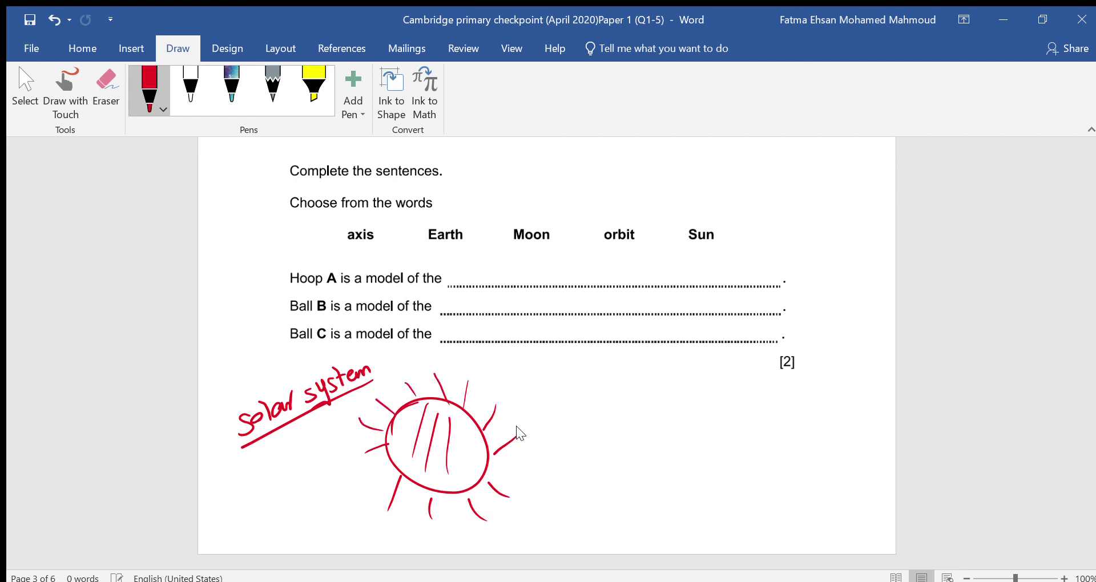
{"action": "left_click_drag", "start_coordinate": [485, 387], "coordinate": [467, 423]}
- Draw four orbit arcs right of the sun and label them 'orbits'
{"action": "mouse_move", "coordinate": [540, 398]}
{"action": "left_mouse_down"}
{"action": "mouse_move", "coordinate": [568, 434]}
{"action": "mouse_move", "coordinate": [575, 519]}
{"action": "left_mouse_up"}
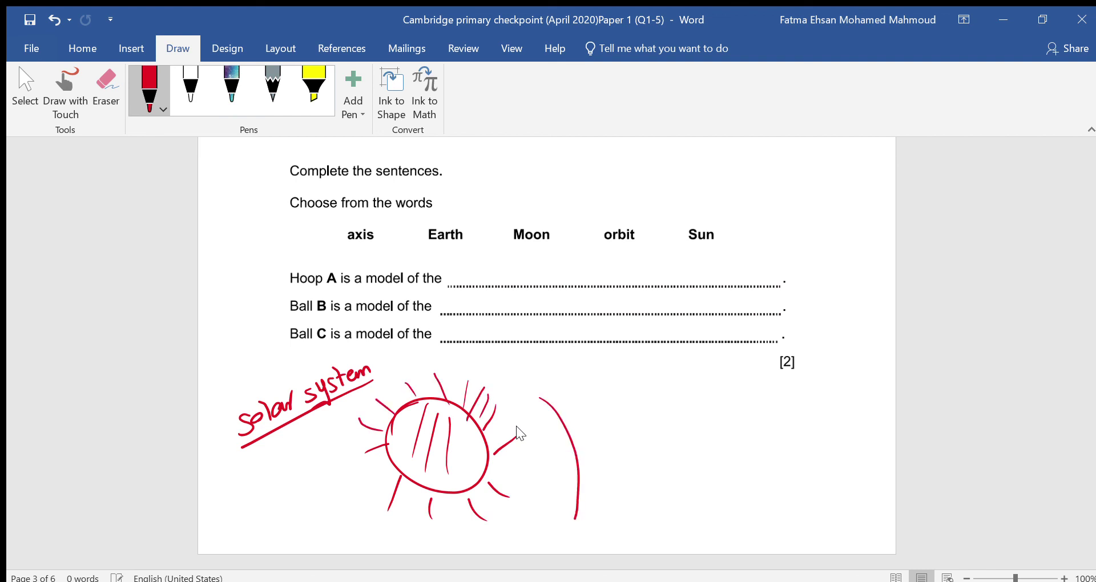
{"action": "left_click_drag", "start_coordinate": [598, 395], "coordinate": [630, 514]}
{"action": "left_click_drag", "start_coordinate": [681, 396], "coordinate": [713, 515]}
{"action": "left_click_drag", "start_coordinate": [743, 403], "coordinate": [744, 518]}
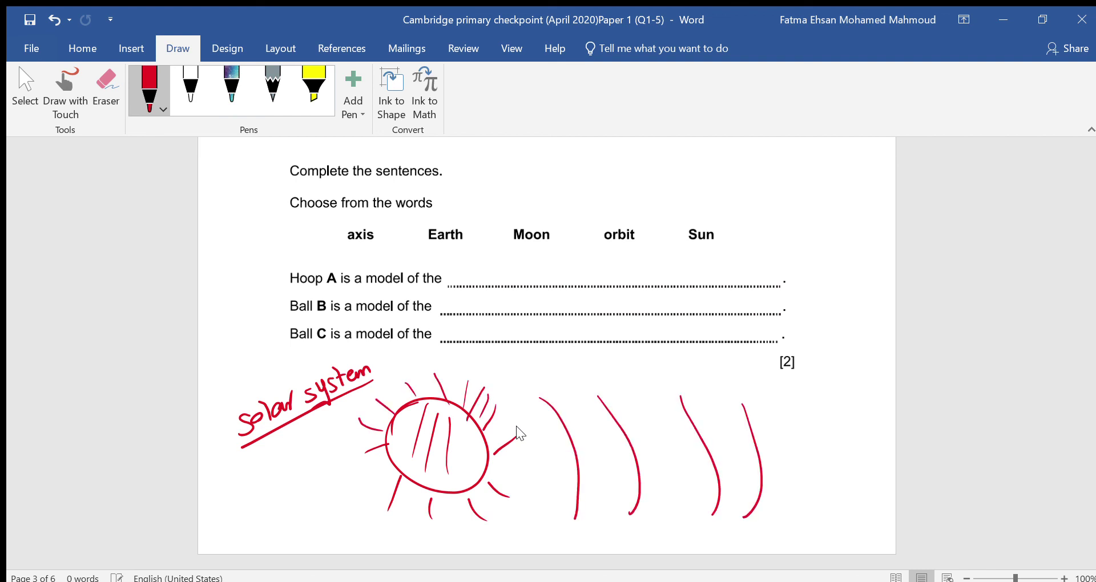
{"action": "left_click_drag", "start_coordinate": [657, 382], "coordinate": [667, 378]}
{"action": "mouse_move", "coordinate": [678, 364]}
{"action": "left_mouse_down"}
{"action": "mouse_move", "coordinate": [679, 390]}
{"action": "mouse_move", "coordinate": [697, 386]}
{"action": "left_mouse_up"}
{"action": "mouse_move", "coordinate": [707, 361]}
{"action": "left_mouse_down"}
{"action": "mouse_move", "coordinate": [706, 387]}
{"action": "mouse_move", "coordinate": [715, 381]}
{"action": "left_mouse_up"}
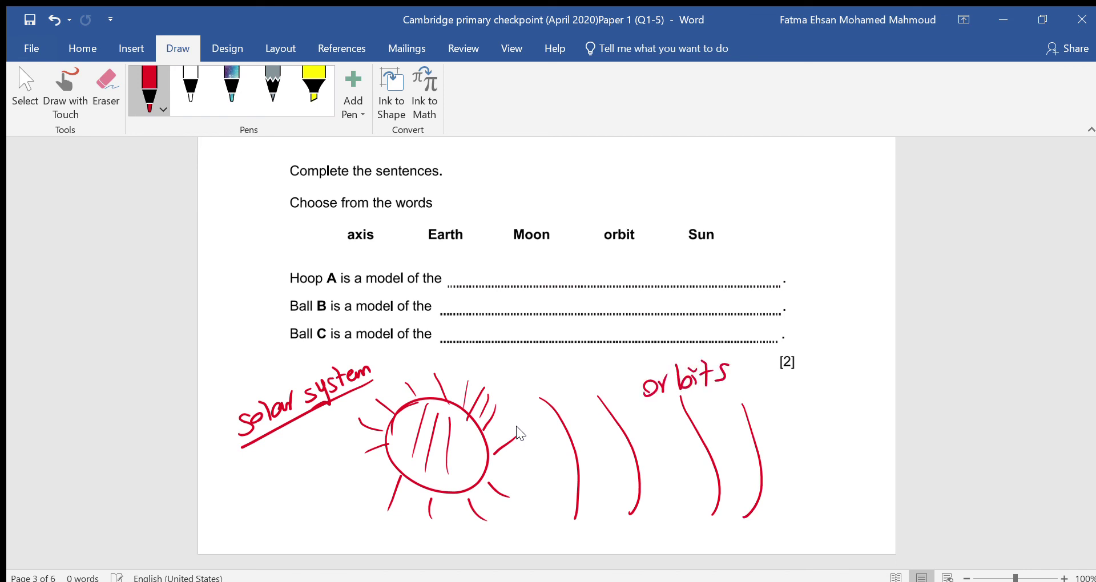
- Draw a solid red planet on the third arc, label it 'Planet', and underline A
{"action": "mouse_move", "coordinate": [700, 430]}
{"action": "left_mouse_down"}
{"action": "mouse_move", "coordinate": [708, 458]}
{"action": "mouse_move", "coordinate": [717, 441]}
{"action": "mouse_move", "coordinate": [708, 465]}
{"action": "mouse_move", "coordinate": [706, 434]}
{"action": "mouse_move", "coordinate": [696, 450]}
{"action": "left_mouse_up"}
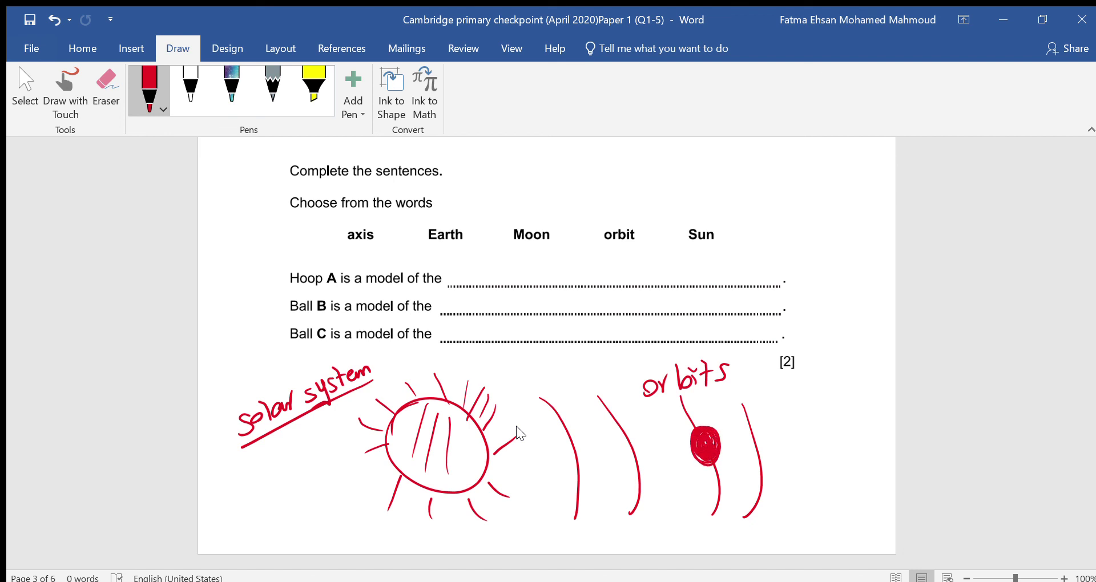
{"action": "mouse_move", "coordinate": [702, 433]}
{"action": "left_mouse_down"}
{"action": "mouse_move", "coordinate": [720, 451]}
{"action": "mouse_move", "coordinate": [696, 503]}
{"action": "mouse_move", "coordinate": [734, 530]}
{"action": "mouse_move", "coordinate": [755, 516]}
{"action": "mouse_move", "coordinate": [764, 531]}
{"action": "left_mouse_up"}
{"action": "mouse_move", "coordinate": [781, 517]}
{"action": "left_mouse_down"}
{"action": "mouse_move", "coordinate": [784, 528]}
{"action": "mouse_move", "coordinate": [822, 502]}
{"action": "mouse_move", "coordinate": [818, 516]}
{"action": "left_mouse_up"}
{"action": "left_click_drag", "start_coordinate": [820, 498], "coordinate": [839, 492]}
{"action": "left_click_drag", "start_coordinate": [743, 517], "coordinate": [742, 534]}
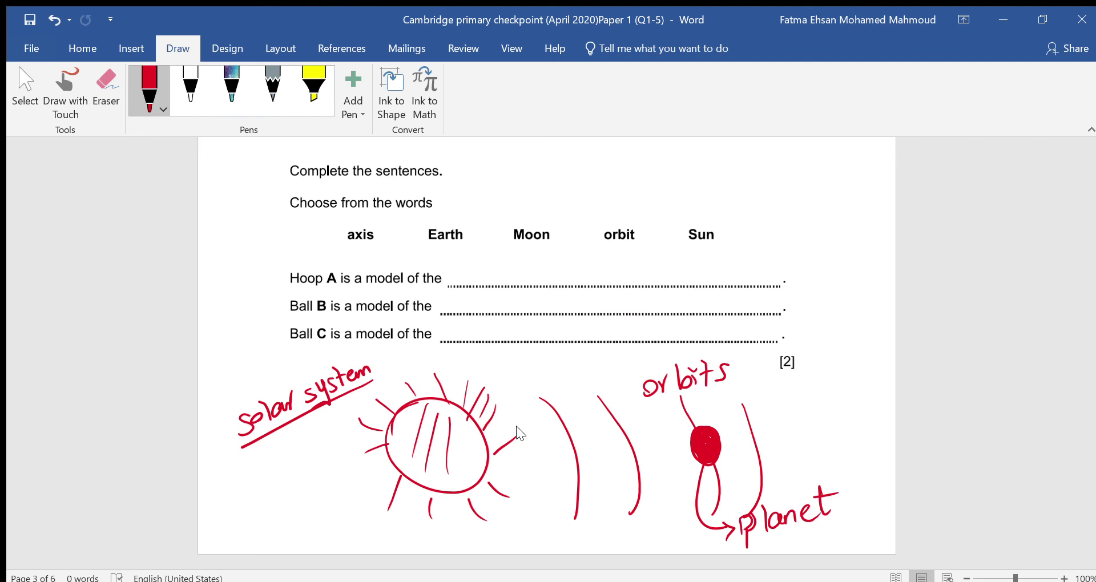
{"action": "left_click_drag", "start_coordinate": [318, 290], "coordinate": [344, 291]}
- Write 'orbit' in red on the Hoop A blank
{"action": "scroll", "coordinate": [521, 434], "scroll_direction": "up", "scroll_amount": 6}
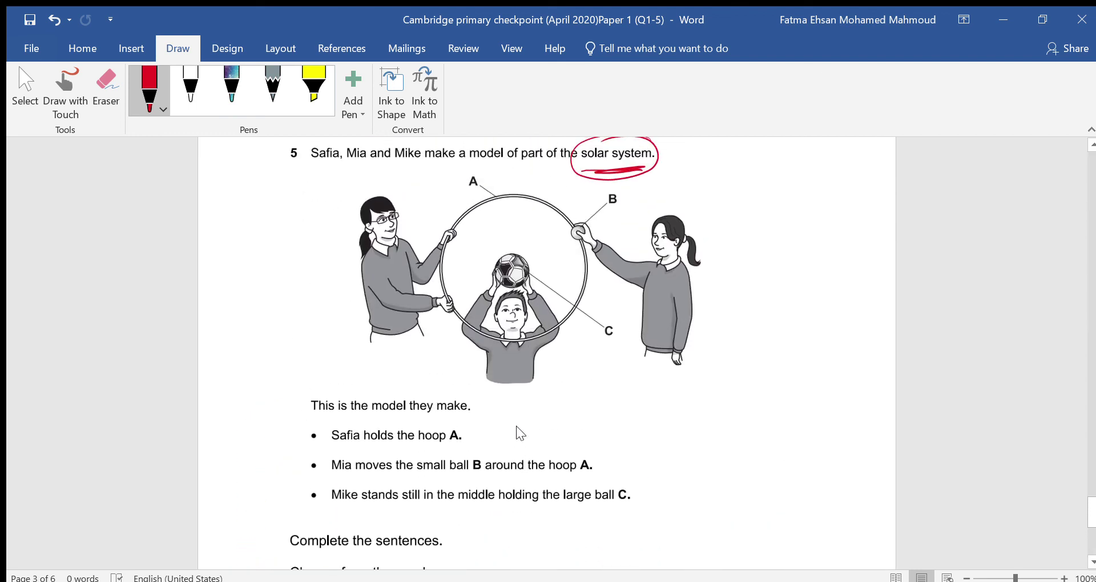
{"action": "scroll", "coordinate": [520, 434], "scroll_direction": "down", "scroll_amount": 6}
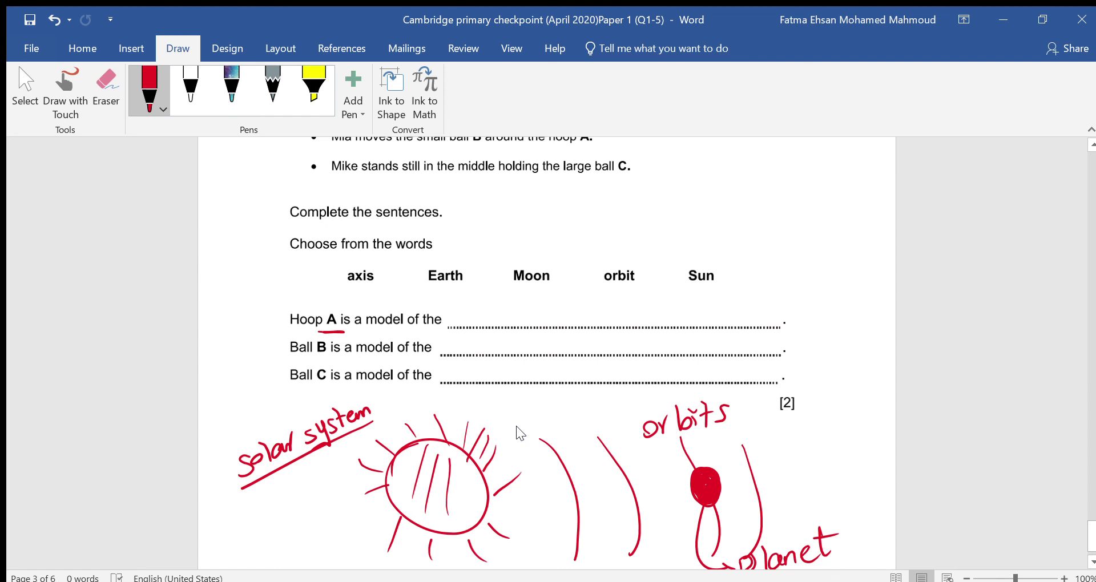
{"action": "scroll", "coordinate": [520, 434], "scroll_direction": "up", "scroll_amount": 5}
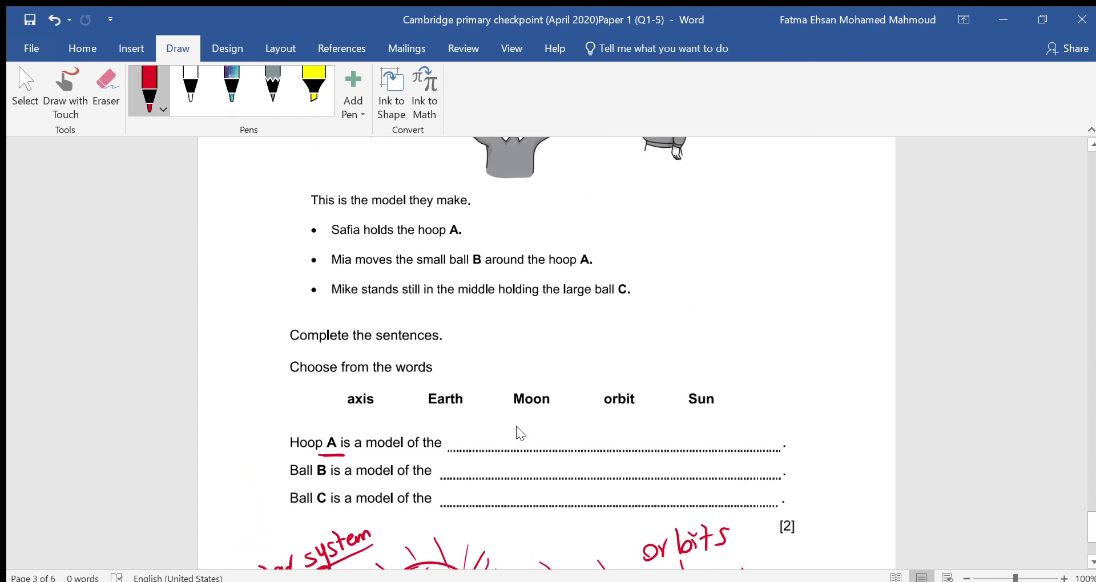
{"action": "scroll", "coordinate": [520, 434], "scroll_direction": "up", "scroll_amount": 1}
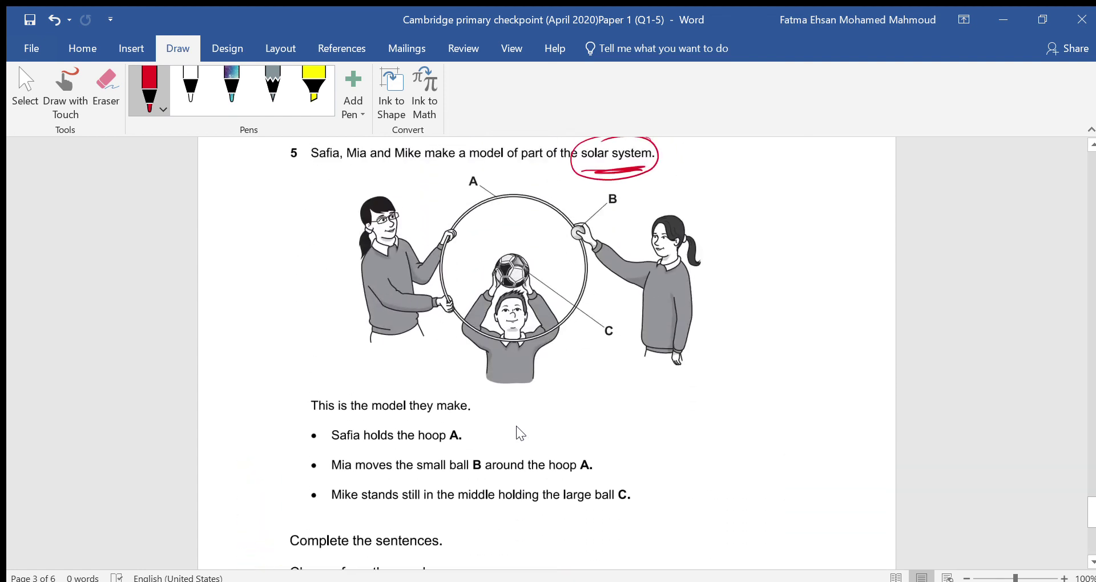
{"action": "scroll", "coordinate": [521, 434], "scroll_direction": "down", "scroll_amount": 1}
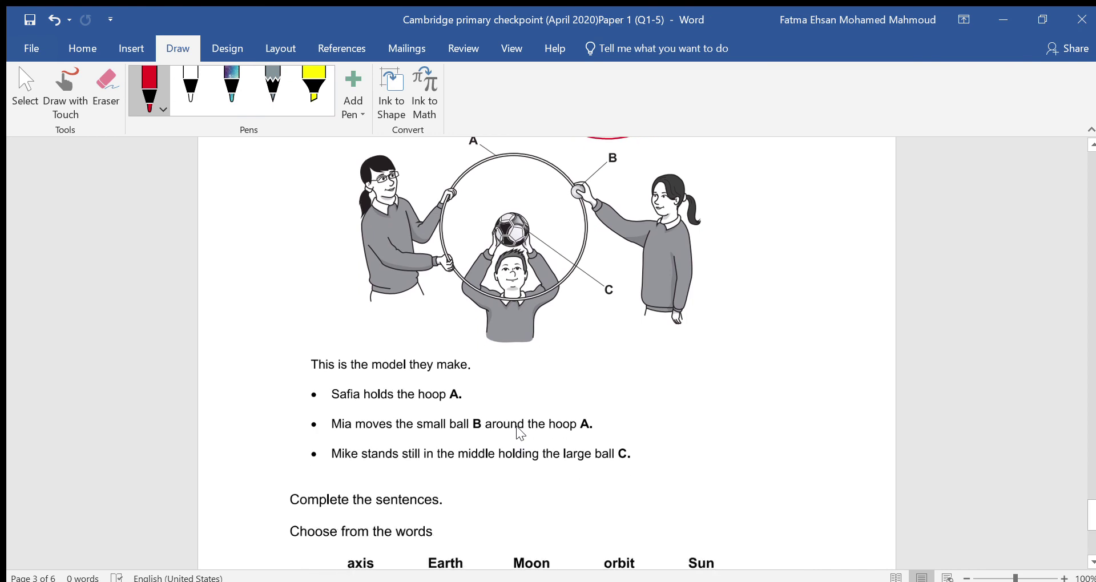
{"action": "scroll", "coordinate": [520, 433], "scroll_direction": "down", "scroll_amount": 4}
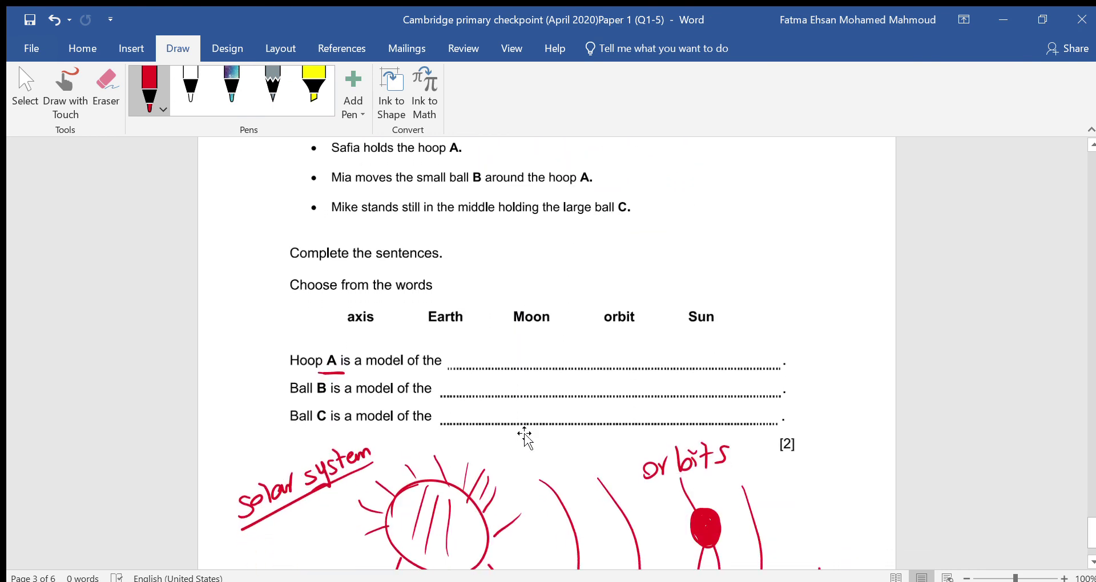
{"action": "mouse_move", "coordinate": [507, 352]}
{"action": "left_mouse_down"}
{"action": "mouse_move", "coordinate": [499, 359]}
{"action": "mouse_move", "coordinate": [521, 353]}
{"action": "mouse_move", "coordinate": [548, 366]}
{"action": "left_mouse_up"}
{"action": "left_click_drag", "start_coordinate": [545, 351], "coordinate": [642, 329]}
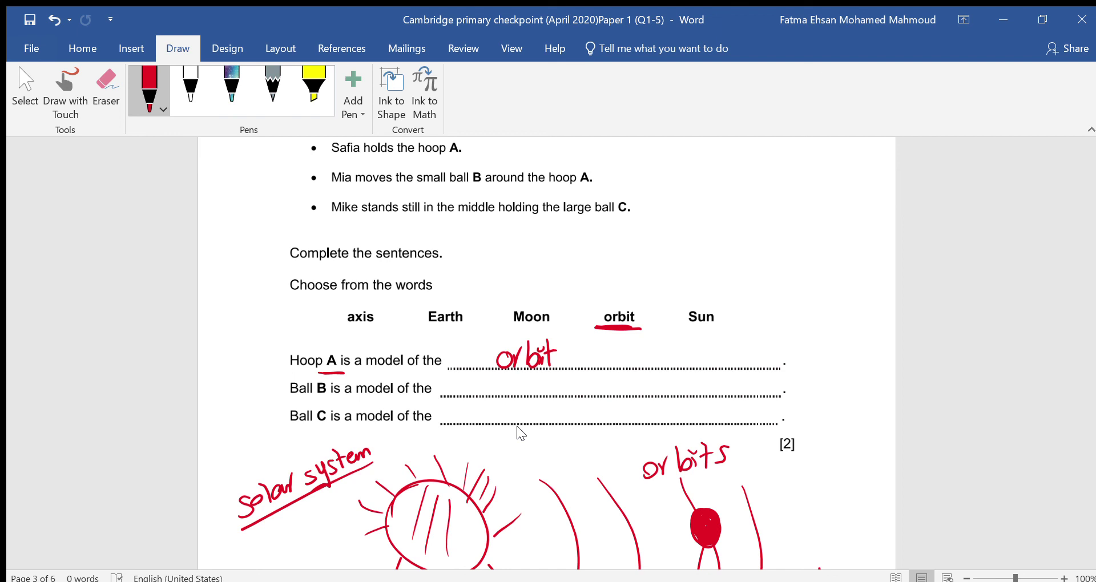
- Circle label B, underline Earth in the word list, and write 'Earth' on the Ball B blank
{"action": "scroll", "coordinate": [520, 433], "scroll_direction": "up", "scroll_amount": 10}
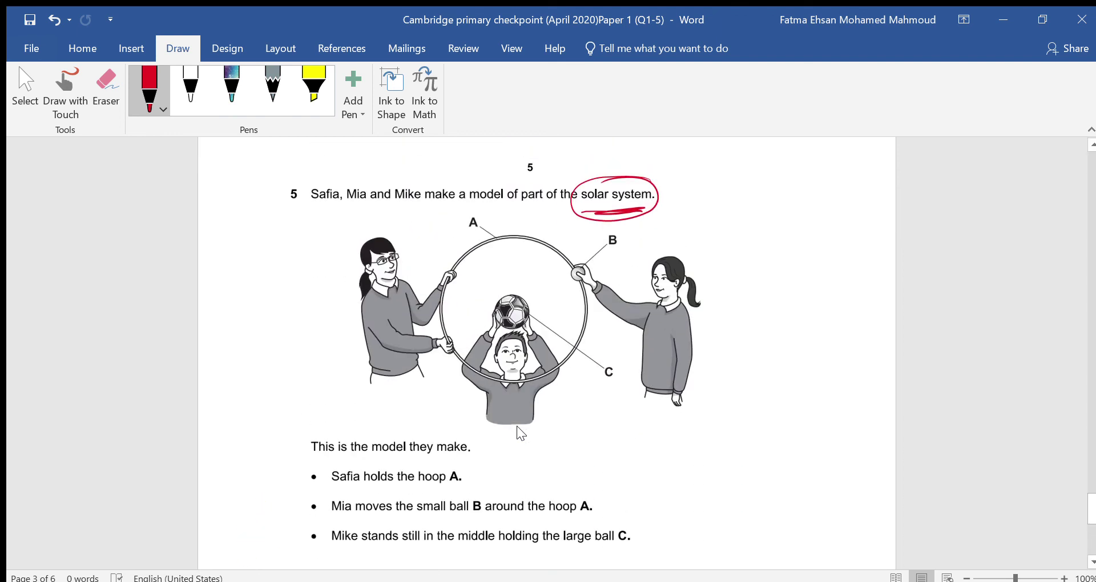
{"action": "mouse_move", "coordinate": [607, 229]}
{"action": "left_mouse_down"}
{"action": "mouse_move", "coordinate": [616, 259]}
{"action": "mouse_move", "coordinate": [627, 240]}
{"action": "mouse_move", "coordinate": [611, 227]}
{"action": "left_mouse_up"}
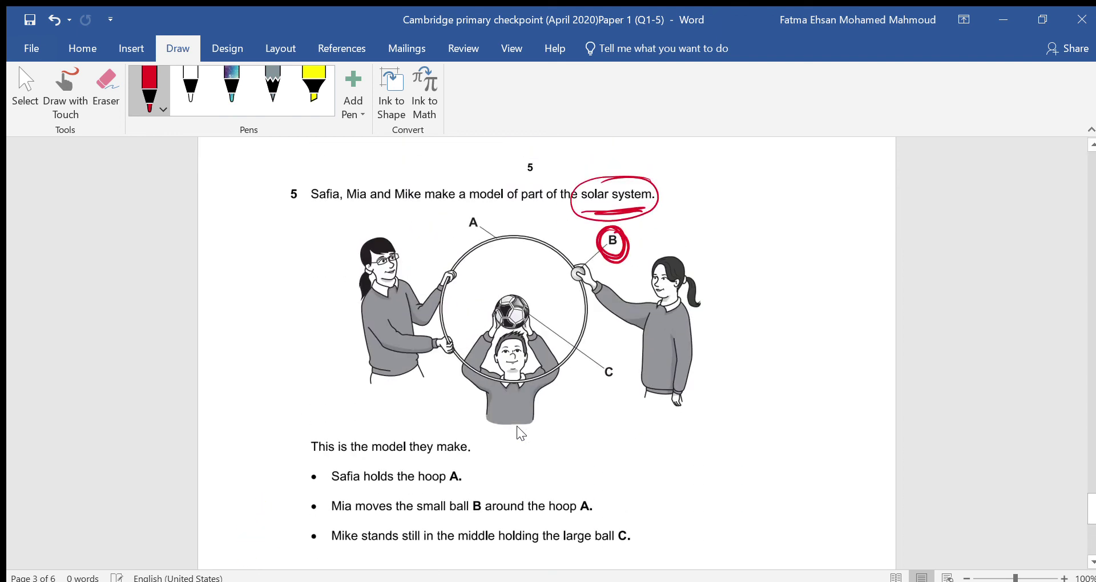
{"action": "scroll", "coordinate": [520, 433], "scroll_direction": "down", "scroll_amount": 12}
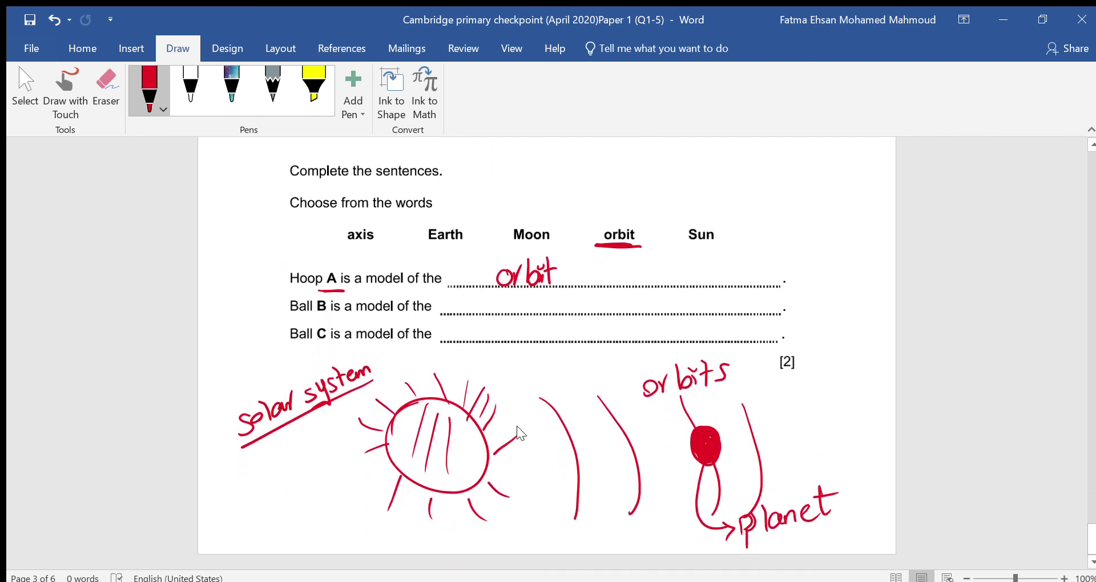
{"action": "scroll", "coordinate": [520, 433], "scroll_direction": "up", "scroll_amount": 1}
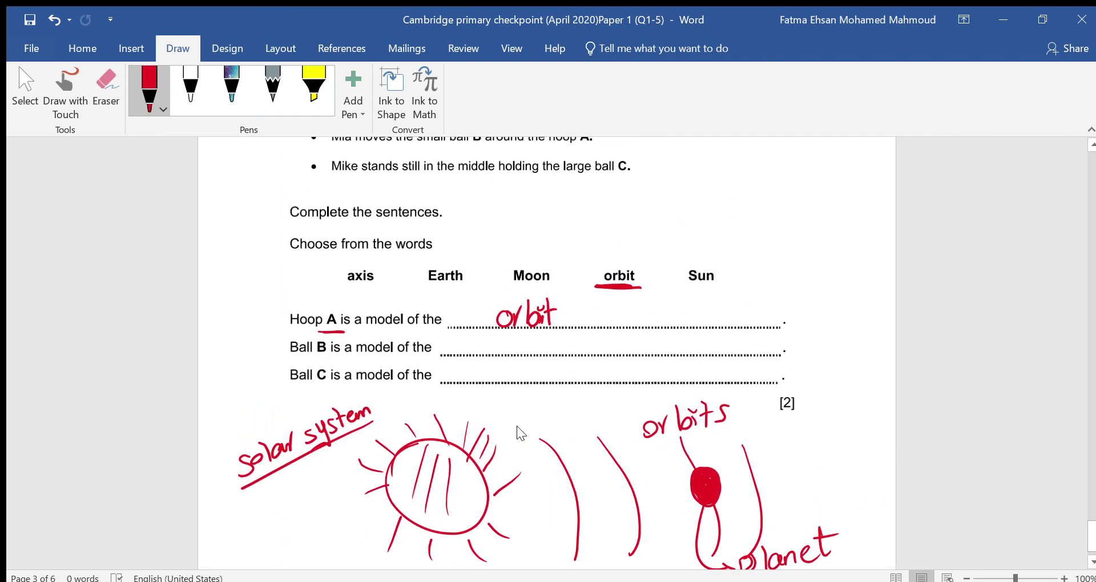
{"action": "left_click_drag", "start_coordinate": [430, 284], "coordinate": [468, 282]}
{"action": "mouse_move", "coordinate": [478, 334]}
{"action": "left_mouse_down"}
{"action": "mouse_move", "coordinate": [497, 332]}
{"action": "mouse_move", "coordinate": [473, 356]}
{"action": "mouse_move", "coordinate": [511, 354]}
{"action": "mouse_move", "coordinate": [537, 333]}
{"action": "mouse_move", "coordinate": [547, 341]}
{"action": "left_mouse_up"}
{"action": "mouse_move", "coordinate": [545, 334]}
{"action": "left_mouse_down"}
{"action": "mouse_move", "coordinate": [544, 356]}
{"action": "mouse_move", "coordinate": [561, 356]}
{"action": "left_mouse_up"}
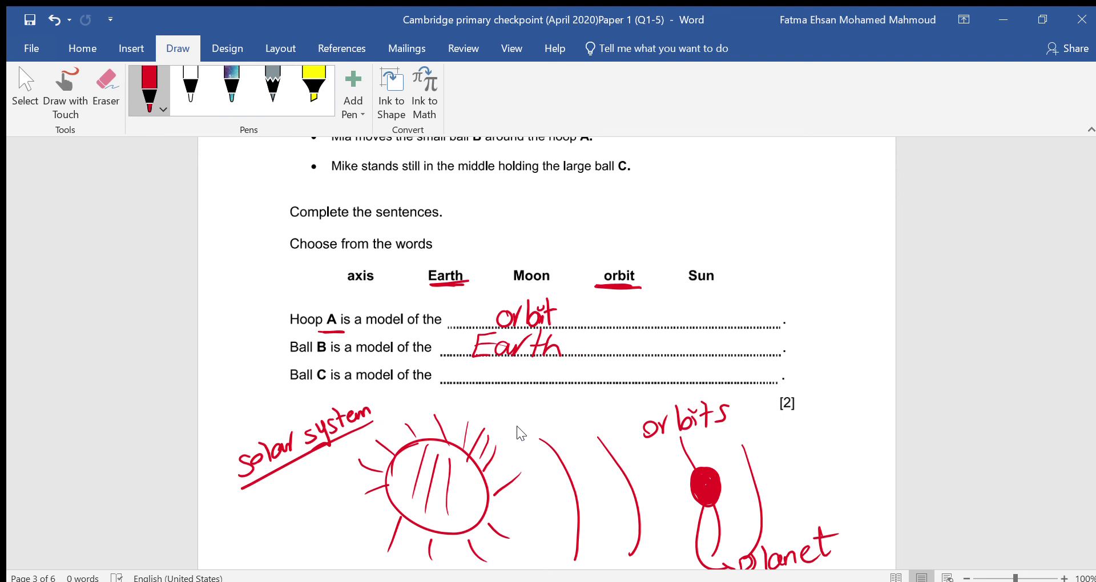
- Circle label C in the picture and write 'Sun' on the Ball C blank
{"action": "scroll", "coordinate": [521, 434], "scroll_direction": "up", "scroll_amount": 5}
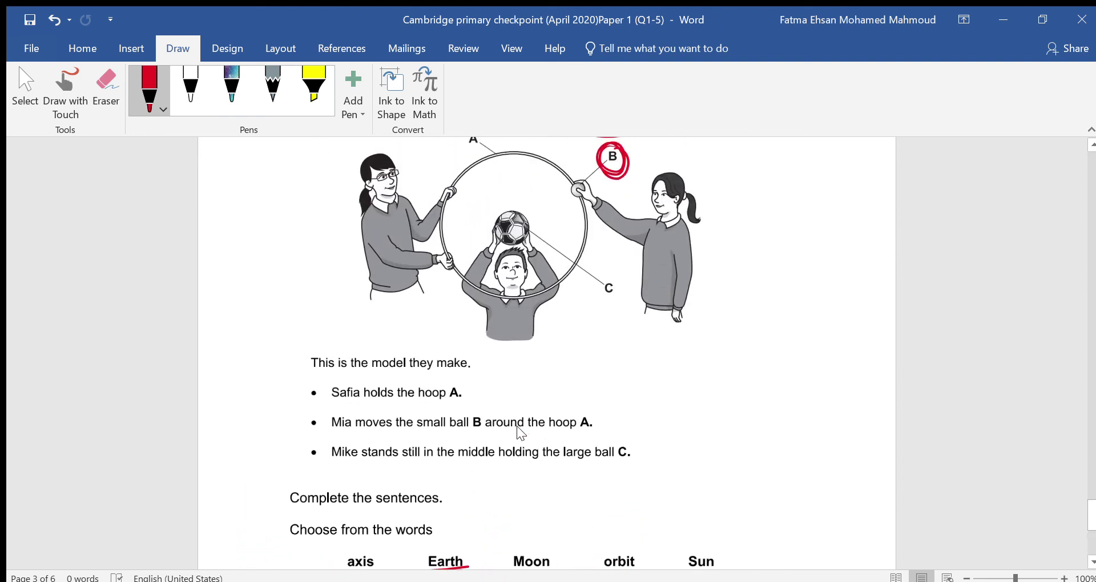
{"action": "mouse_move", "coordinate": [607, 276]}
{"action": "left_mouse_down"}
{"action": "mouse_move", "coordinate": [597, 301]}
{"action": "mouse_move", "coordinate": [619, 286]}
{"action": "mouse_move", "coordinate": [605, 313]}
{"action": "left_mouse_up"}
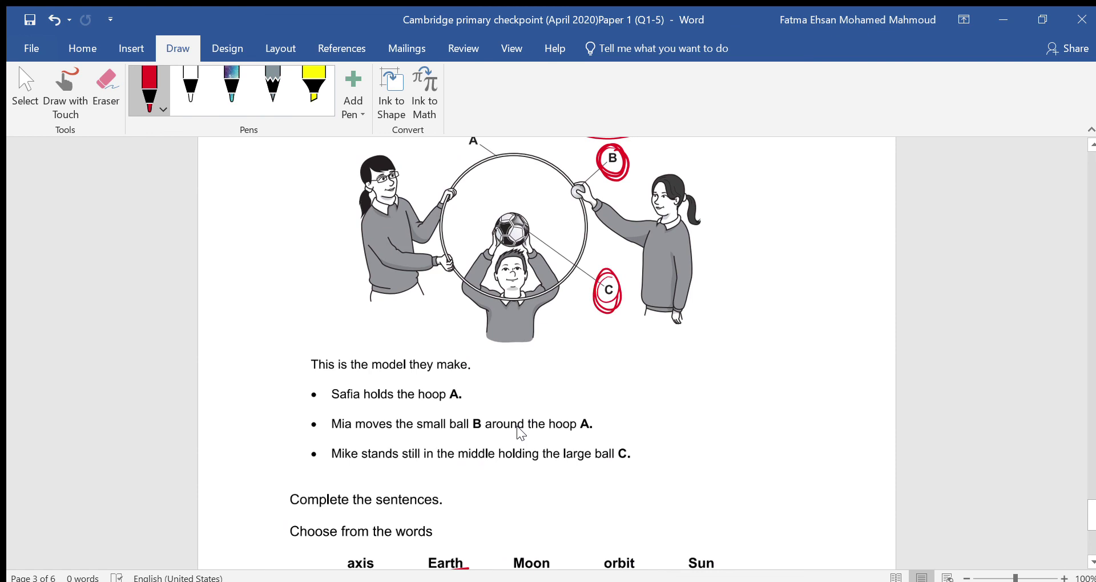
{"action": "scroll", "coordinate": [521, 434], "scroll_direction": "down", "scroll_amount": 6}
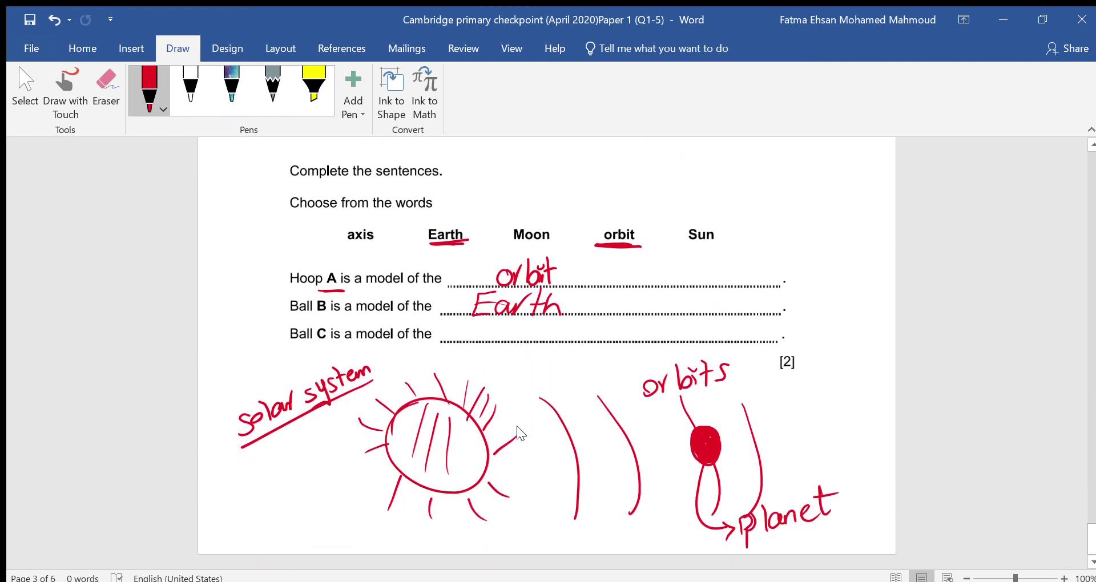
{"action": "mouse_move", "coordinate": [555, 320]}
{"action": "left_mouse_down"}
{"action": "mouse_move", "coordinate": [528, 341]}
{"action": "mouse_move", "coordinate": [601, 341]}
{"action": "left_mouse_up"}
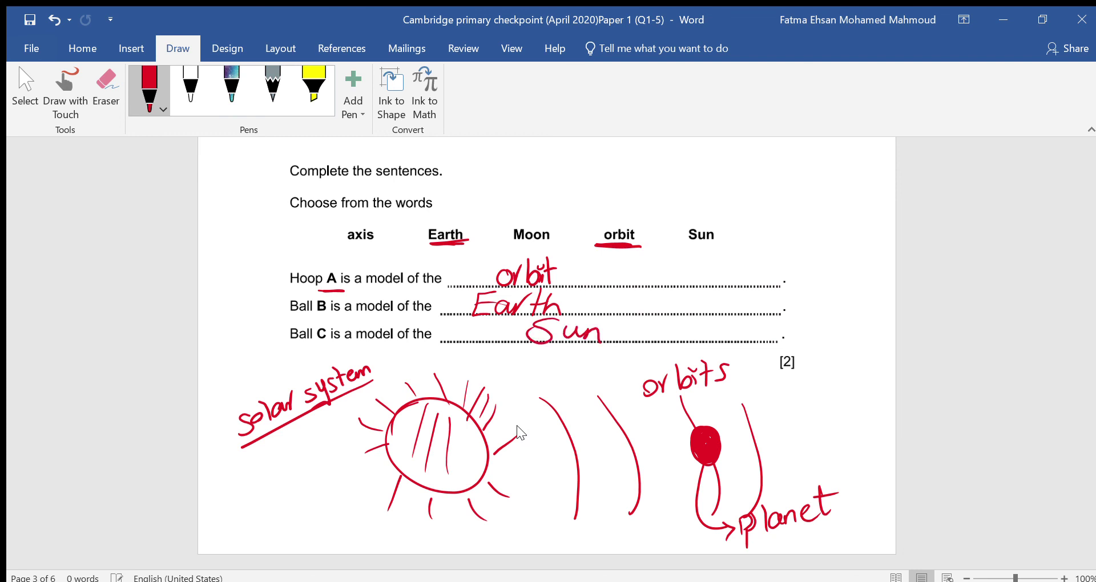
{"action": "scroll", "coordinate": [521, 434], "scroll_direction": "up", "scroll_amount": 7}
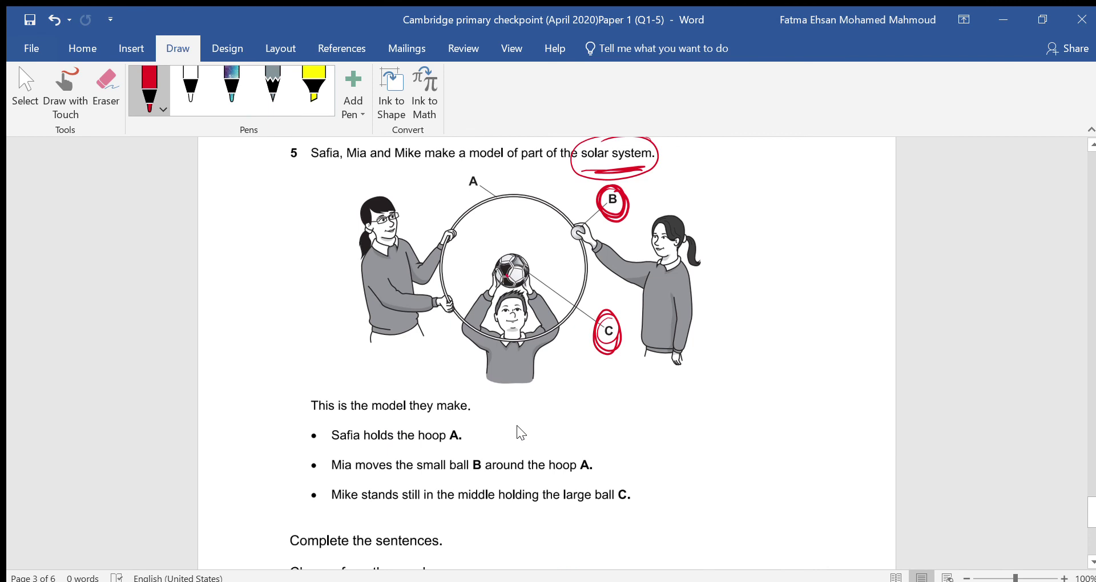
- Label the central ball 'Sun' and write 'orbit' beside hoop label A in red
{"action": "mouse_move", "coordinate": [497, 243]}
{"action": "left_mouse_down"}
{"action": "mouse_move", "coordinate": [489, 258]}
{"action": "mouse_move", "coordinate": [519, 246]}
{"action": "left_mouse_up"}
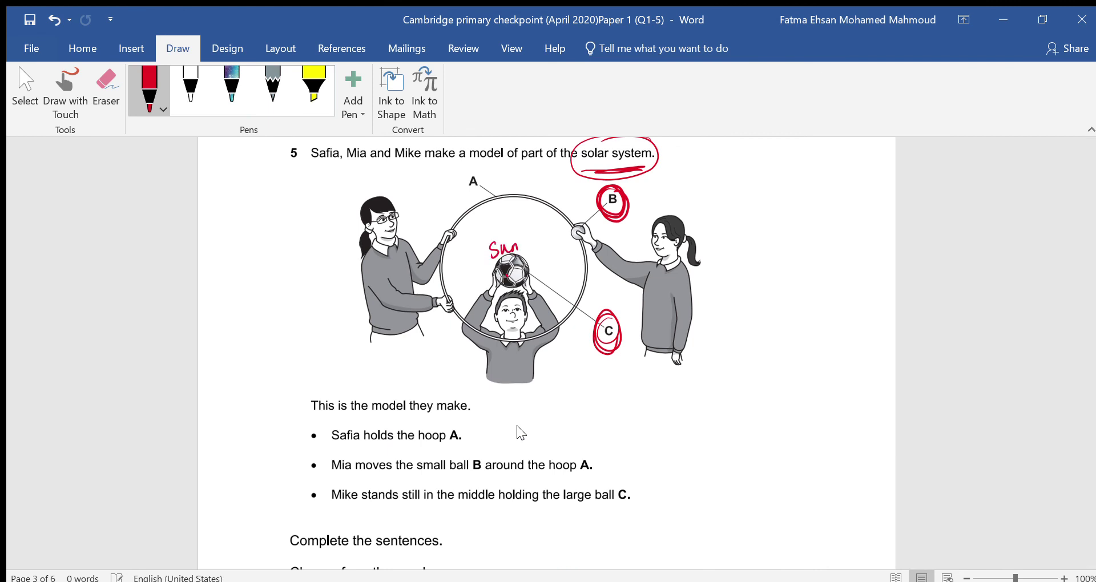
{"action": "mouse_move", "coordinate": [467, 195]}
{"action": "left_mouse_down"}
{"action": "mouse_move", "coordinate": [460, 203]}
{"action": "mouse_move", "coordinate": [469, 198]}
{"action": "left_mouse_up"}
{"action": "mouse_move", "coordinate": [473, 201]}
{"action": "left_mouse_down"}
{"action": "mouse_move", "coordinate": [480, 190]}
{"action": "mouse_move", "coordinate": [496, 197]}
{"action": "left_mouse_up"}
{"action": "left_click_drag", "start_coordinate": [494, 175], "coordinate": [510, 189]}
{"action": "mouse_move", "coordinate": [501, 181]}
{"action": "left_mouse_down"}
{"action": "mouse_move", "coordinate": [514, 179]}
{"action": "mouse_move", "coordinate": [463, 207]}
{"action": "left_mouse_up"}
- Draw a red arrow from circled B and label it 'Earth.'
{"action": "mouse_move", "coordinate": [627, 204]}
{"action": "left_mouse_down"}
{"action": "mouse_move", "coordinate": [658, 195]}
{"action": "mouse_move", "coordinate": [653, 206]}
{"action": "left_mouse_up"}
{"action": "mouse_move", "coordinate": [689, 176]}
{"action": "left_mouse_down"}
{"action": "mouse_move", "coordinate": [702, 194]}
{"action": "mouse_move", "coordinate": [701, 174]}
{"action": "left_mouse_up"}
{"action": "left_click_drag", "start_coordinate": [689, 187], "coordinate": [697, 184]}
{"action": "mouse_move", "coordinate": [705, 182]}
{"action": "left_mouse_down"}
{"action": "mouse_move", "coordinate": [715, 177]}
{"action": "mouse_move", "coordinate": [716, 190]}
{"action": "left_mouse_up"}
{"action": "mouse_move", "coordinate": [718, 185]}
{"action": "left_mouse_down"}
{"action": "mouse_move", "coordinate": [731, 171]}
{"action": "mouse_move", "coordinate": [738, 183]}
{"action": "left_mouse_up"}
{"action": "left_click_drag", "start_coordinate": [732, 173], "coordinate": [749, 170]}
{"action": "mouse_move", "coordinate": [752, 162]}
{"action": "left_mouse_down"}
{"action": "mouse_move", "coordinate": [751, 174]}
{"action": "mouse_move", "coordinate": [766, 178]}
{"action": "left_mouse_up"}
{"action": "left_click", "coordinate": [775, 169]}
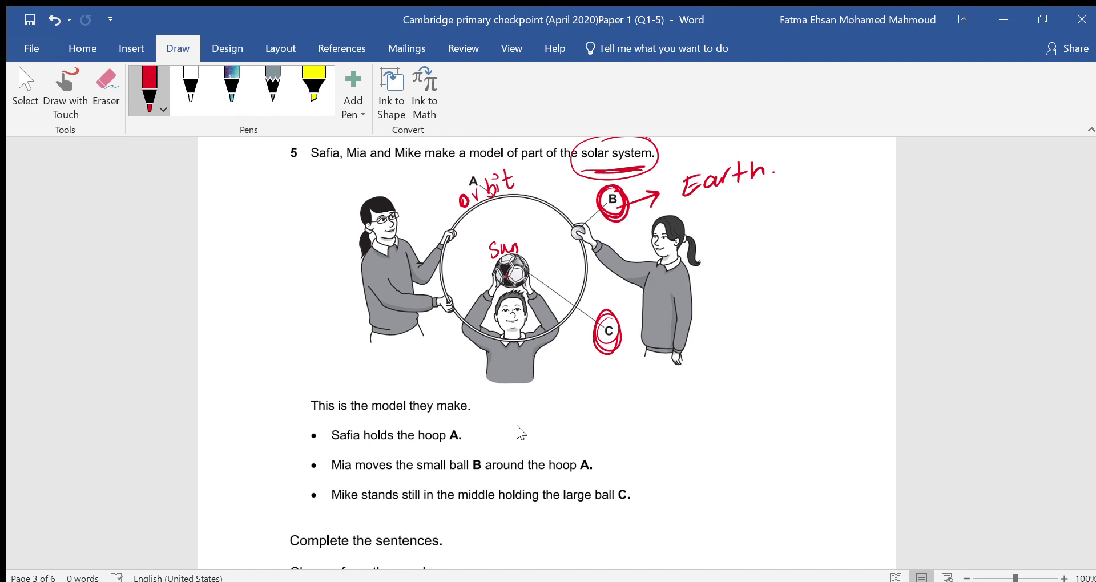
{"action": "scroll", "coordinate": [521, 433], "scroll_direction": "down", "scroll_amount": 6}
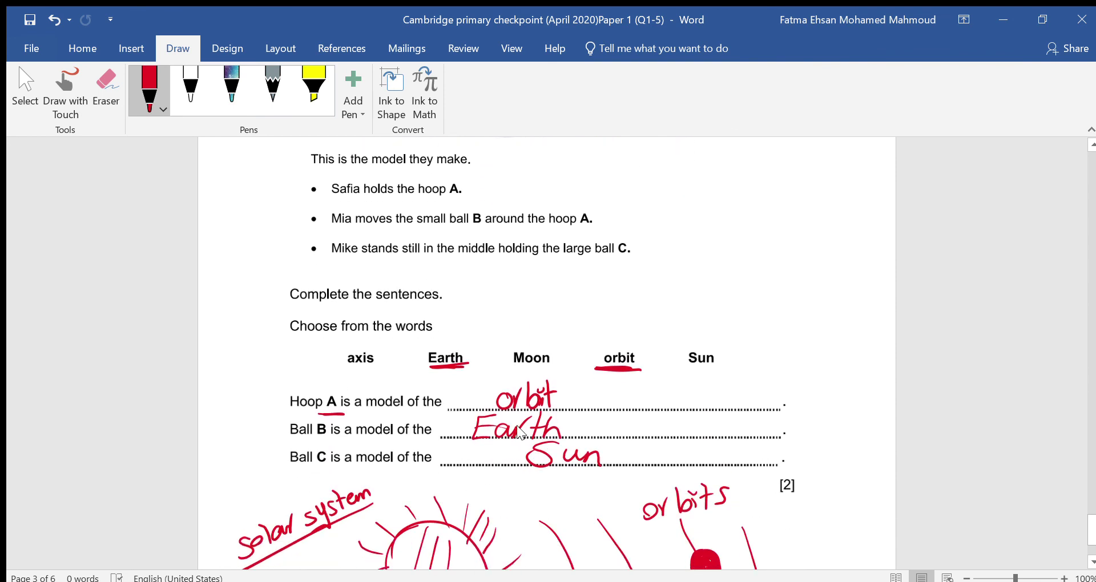
{"action": "scroll", "coordinate": [520, 433], "scroll_direction": "down", "scroll_amount": 3}
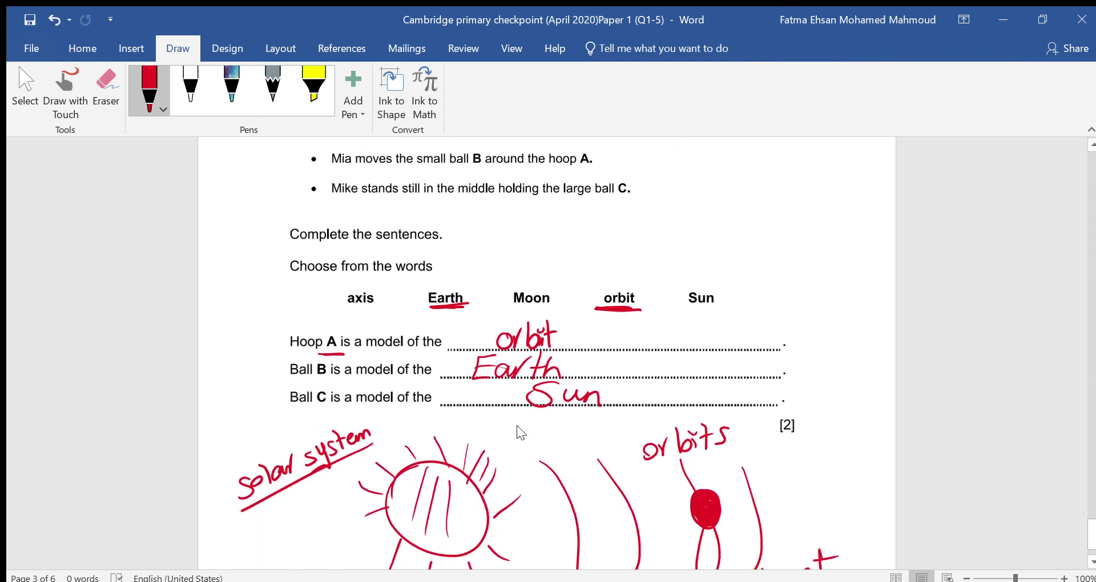